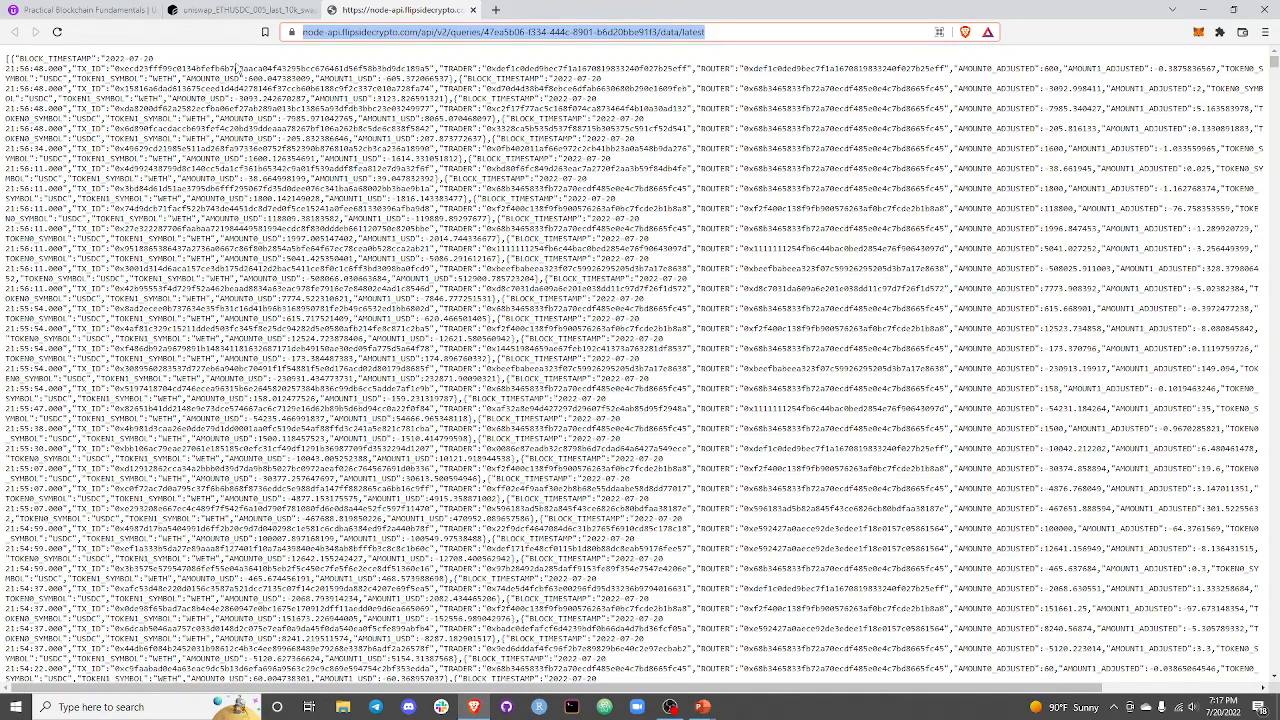
- Download the swaps query results from Flipside as a CSV, replacing uni_v3_eth_usdc_10k_trades in the Downloads folder
left_click(230, 10)
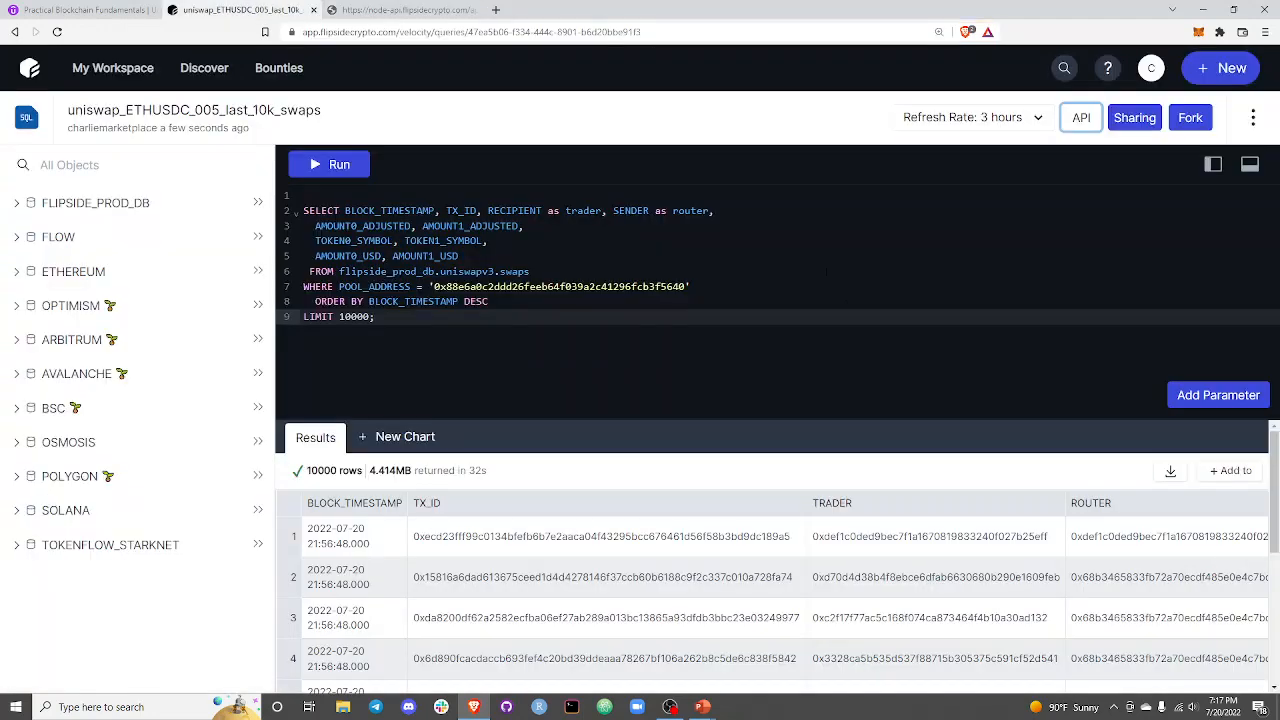
left_click(1171, 477)
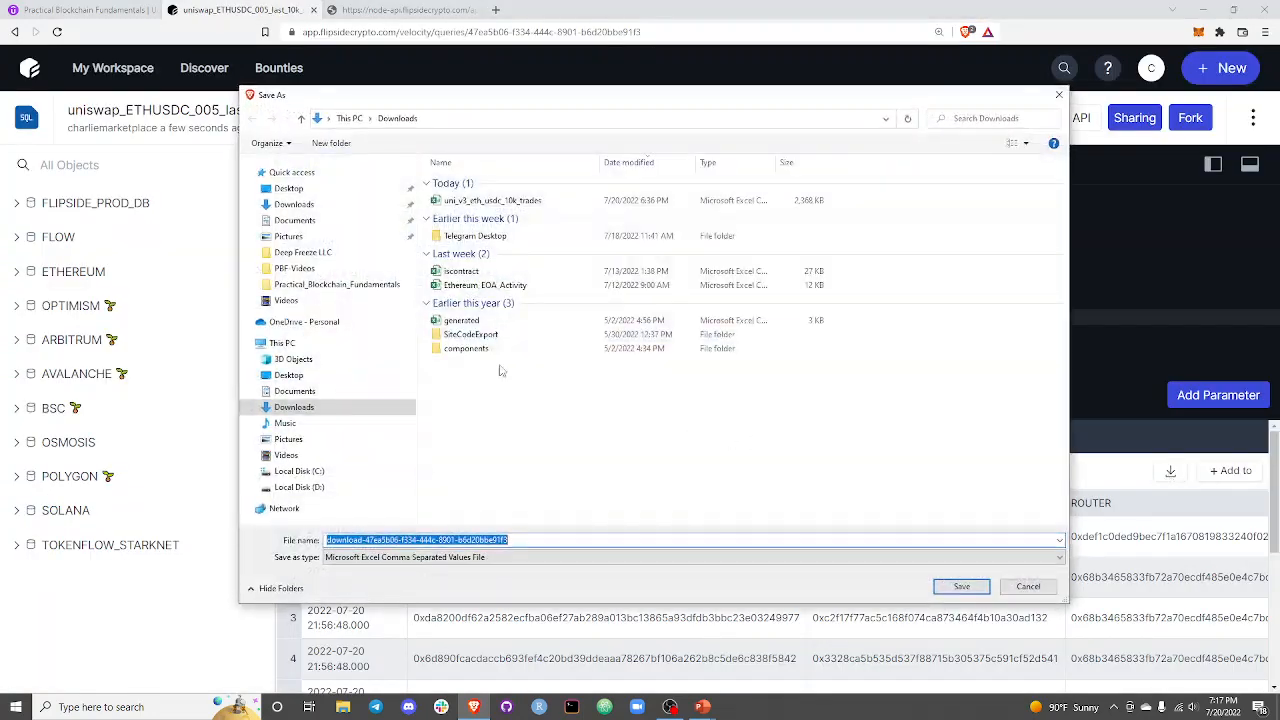
left_click(780, 201)
left_click(958, 586)
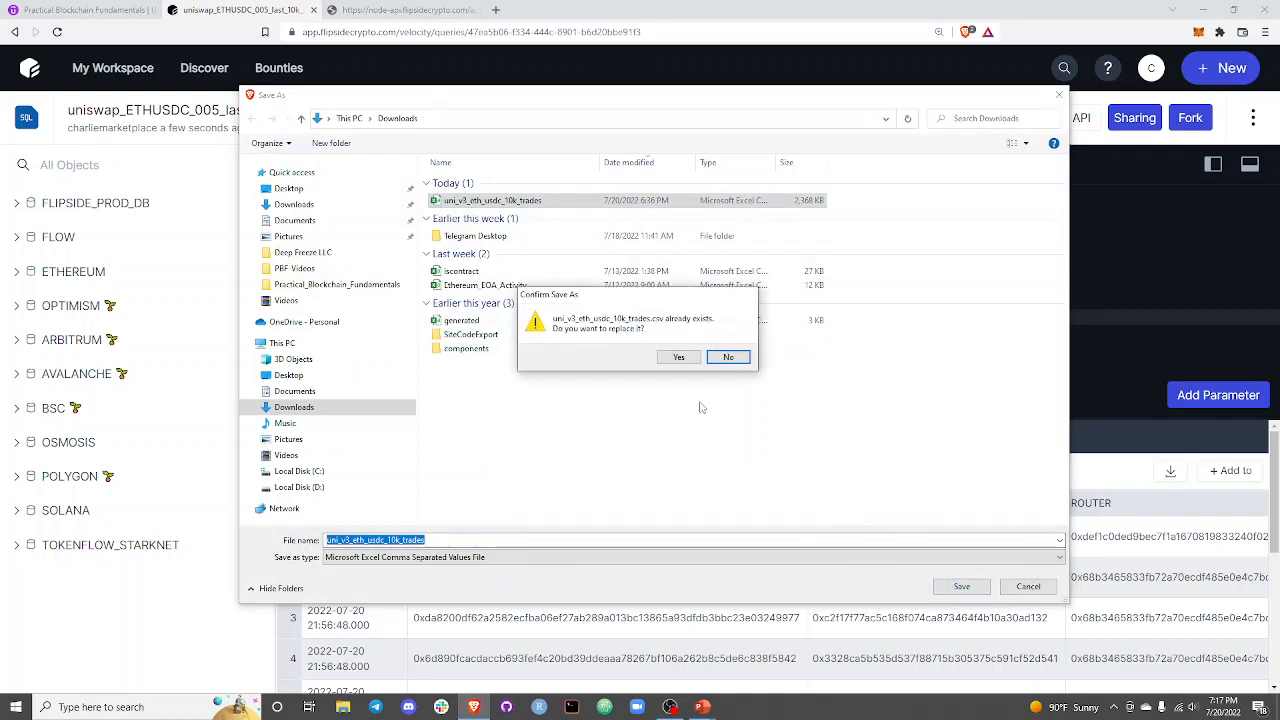
left_click(684, 358)
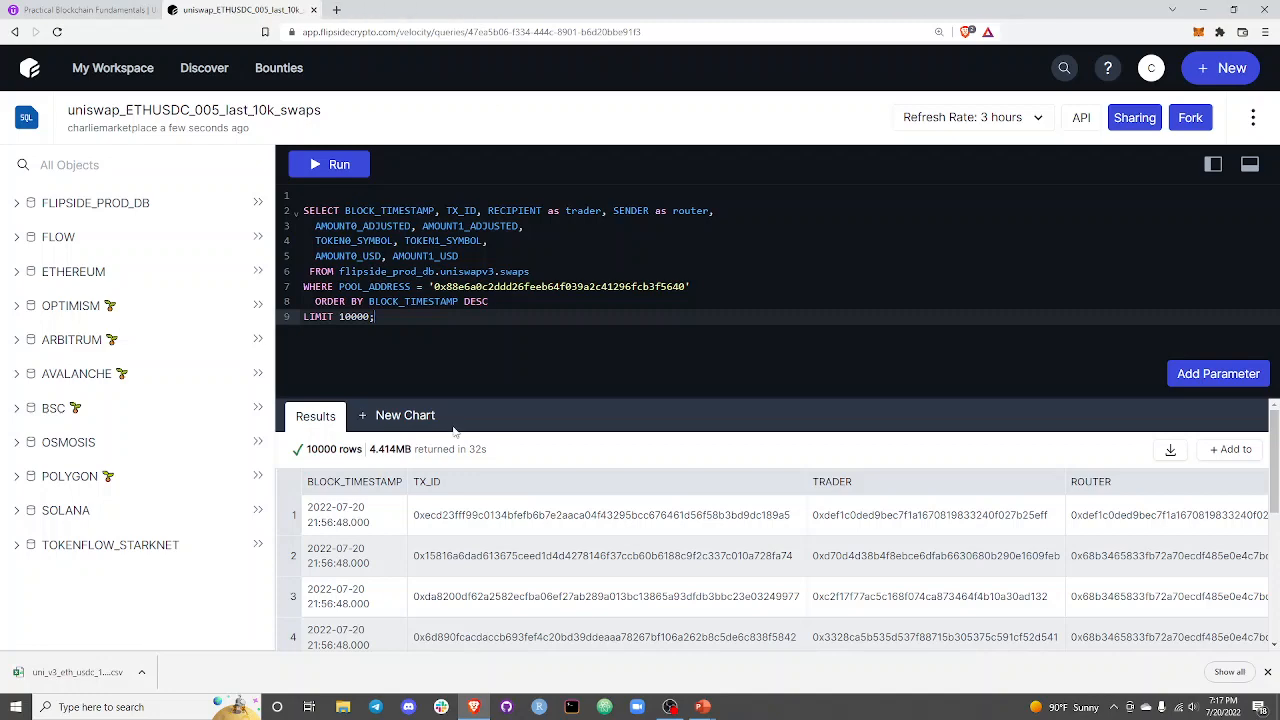
- Open the downloaded CSV in Excel and save it as an Excel Workbook in Practical_Blockchain_Fundamentals, replacing the existing uni_v3_eth_usdc_10k_trades file
left_click(90, 672)
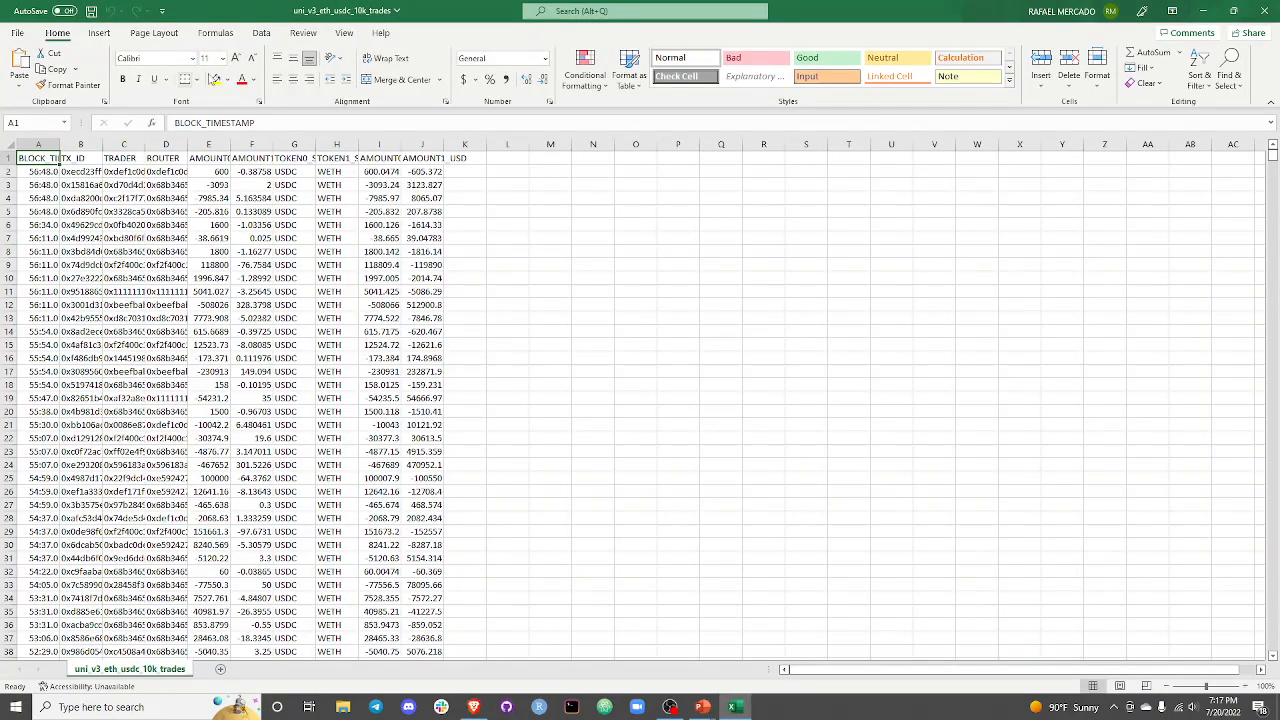
left_click(17, 33)
left_click(42, 212)
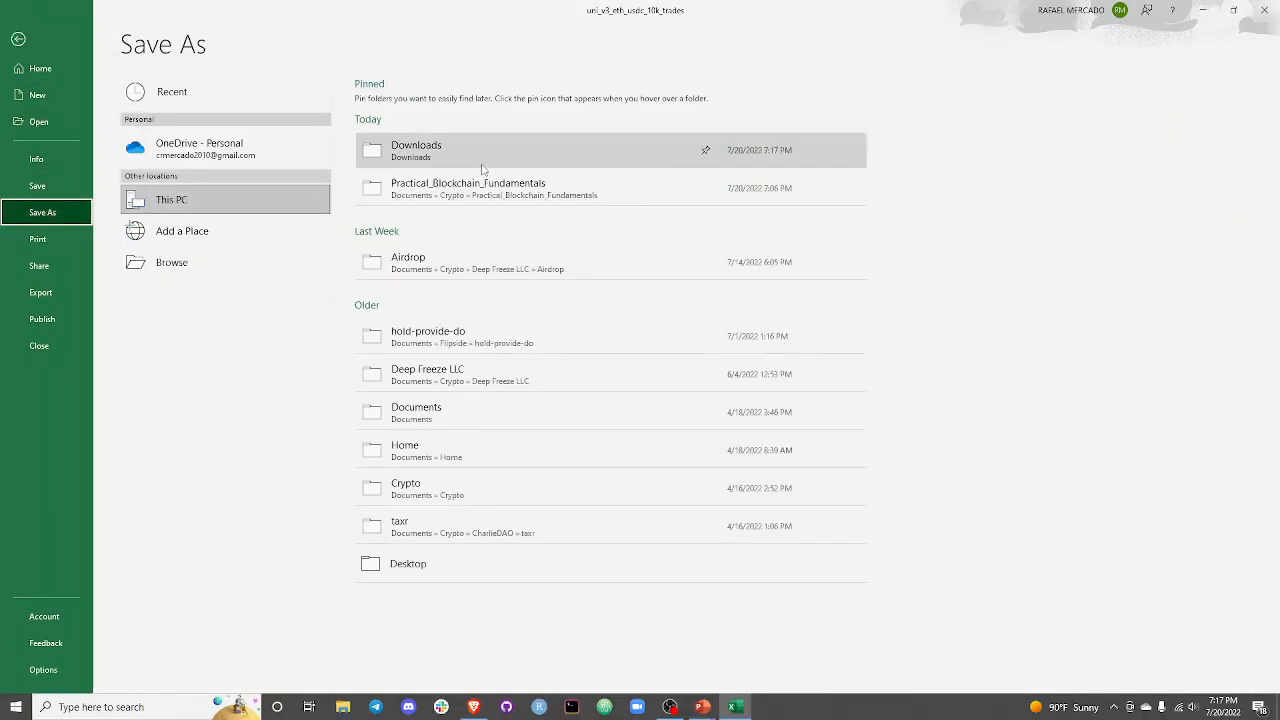
left_click(530, 195)
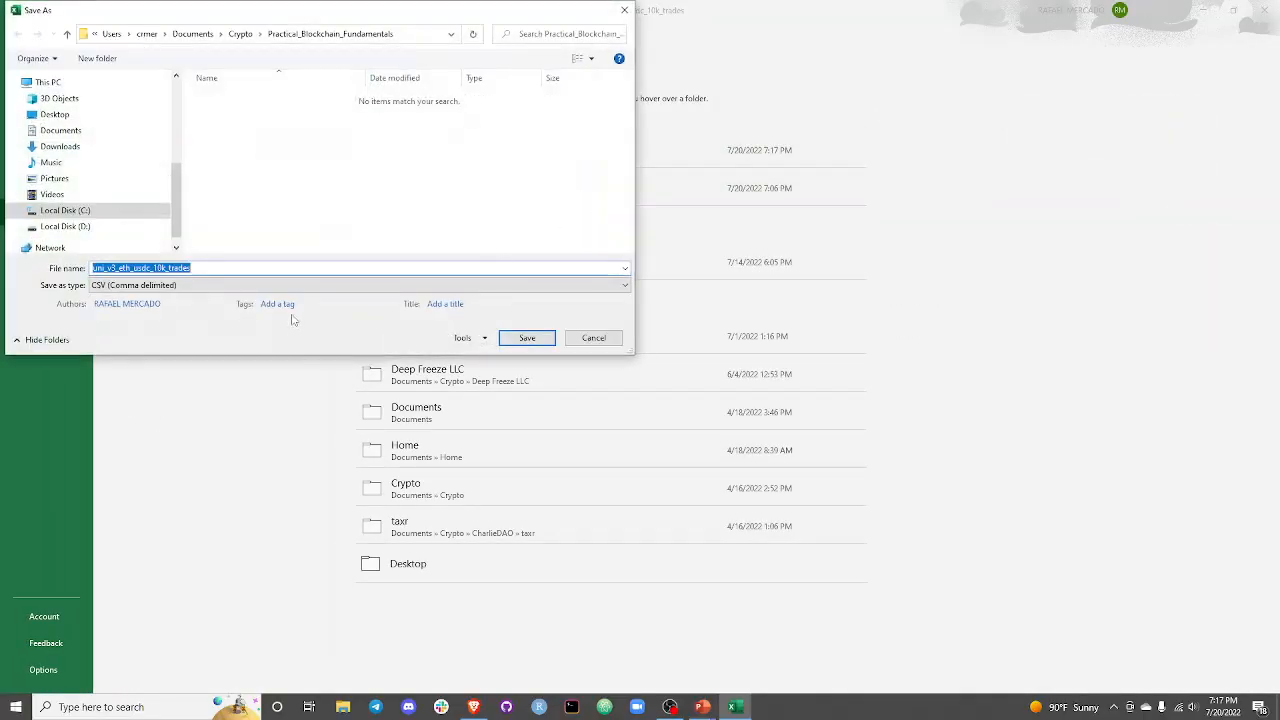
left_click(280, 286)
left_click(240, 297)
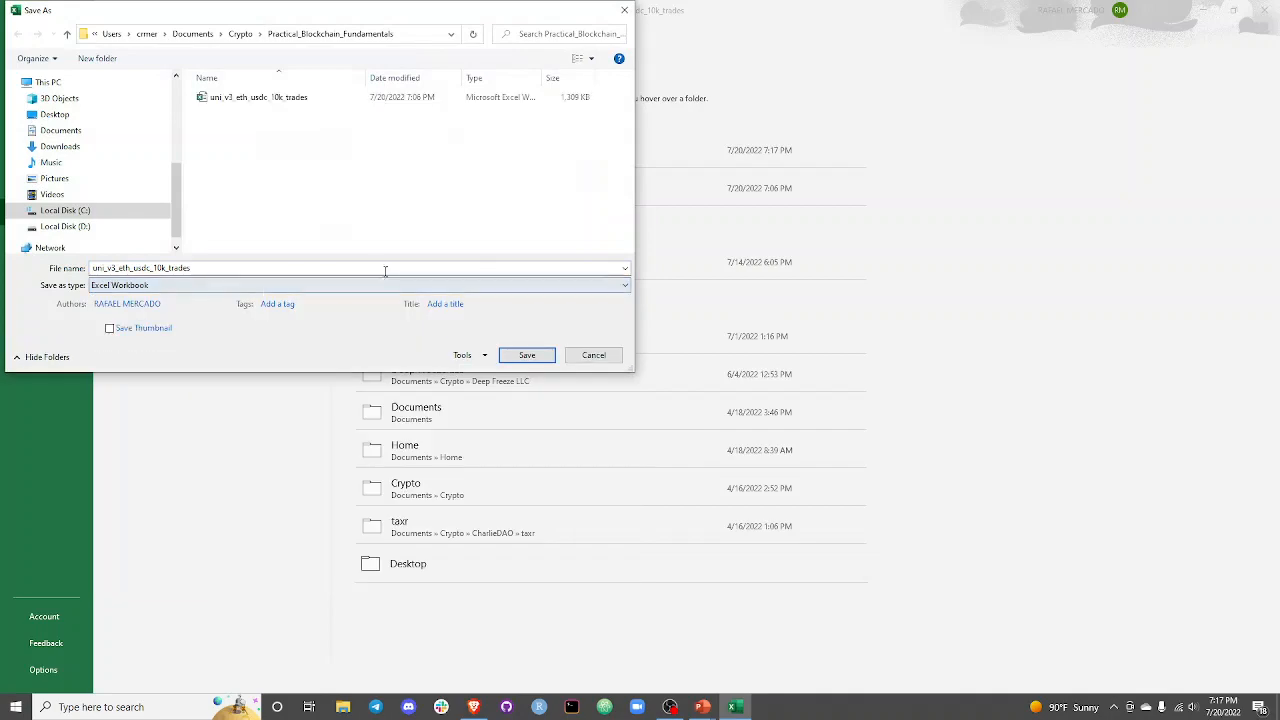
left_click(527, 355)
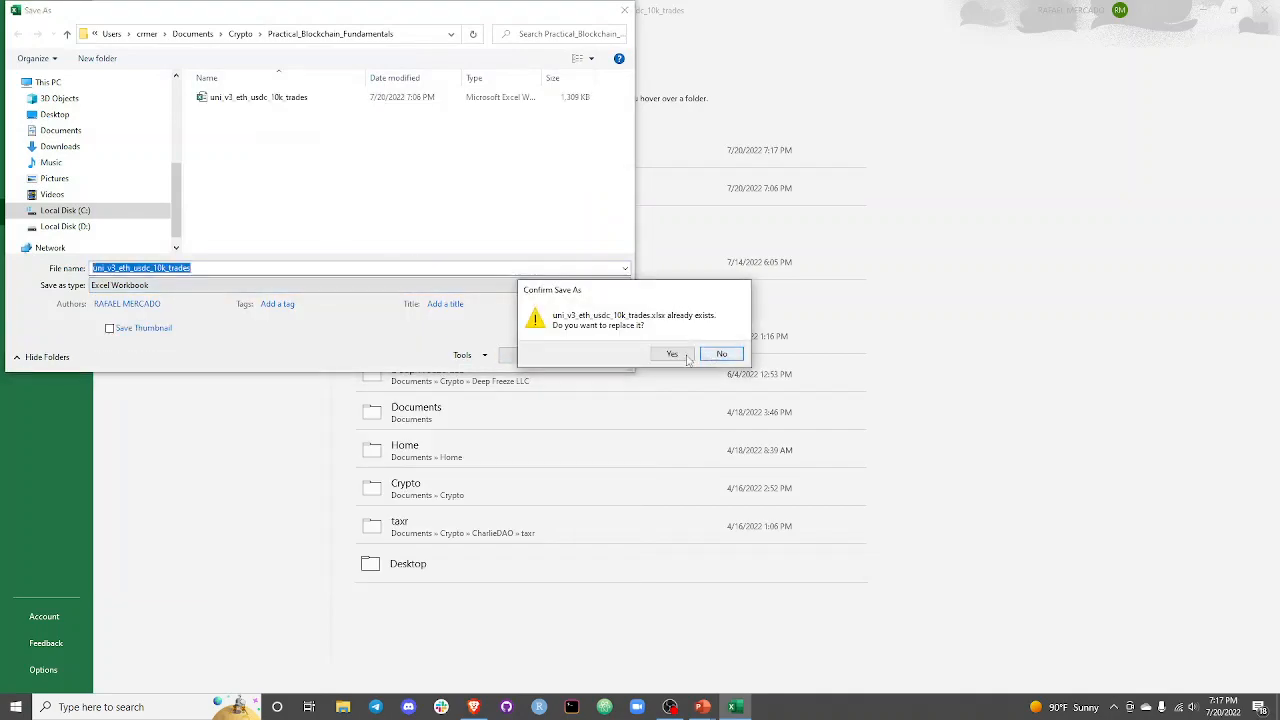
left_click(687, 358)
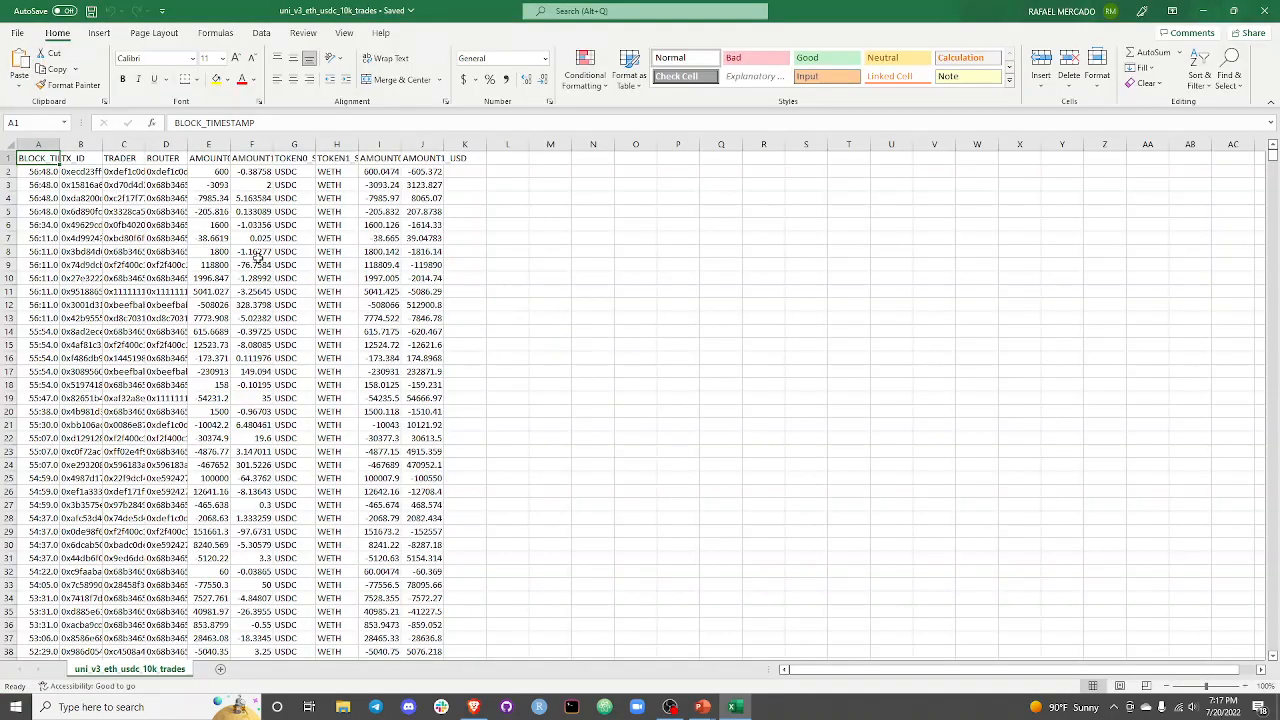
- Auto-fit the widths of all data columns, from BLOCK_TIMESTAMP to AMOUNT1_USD
left_click_drag(46, 145, 434, 125)
double_click(442, 144)
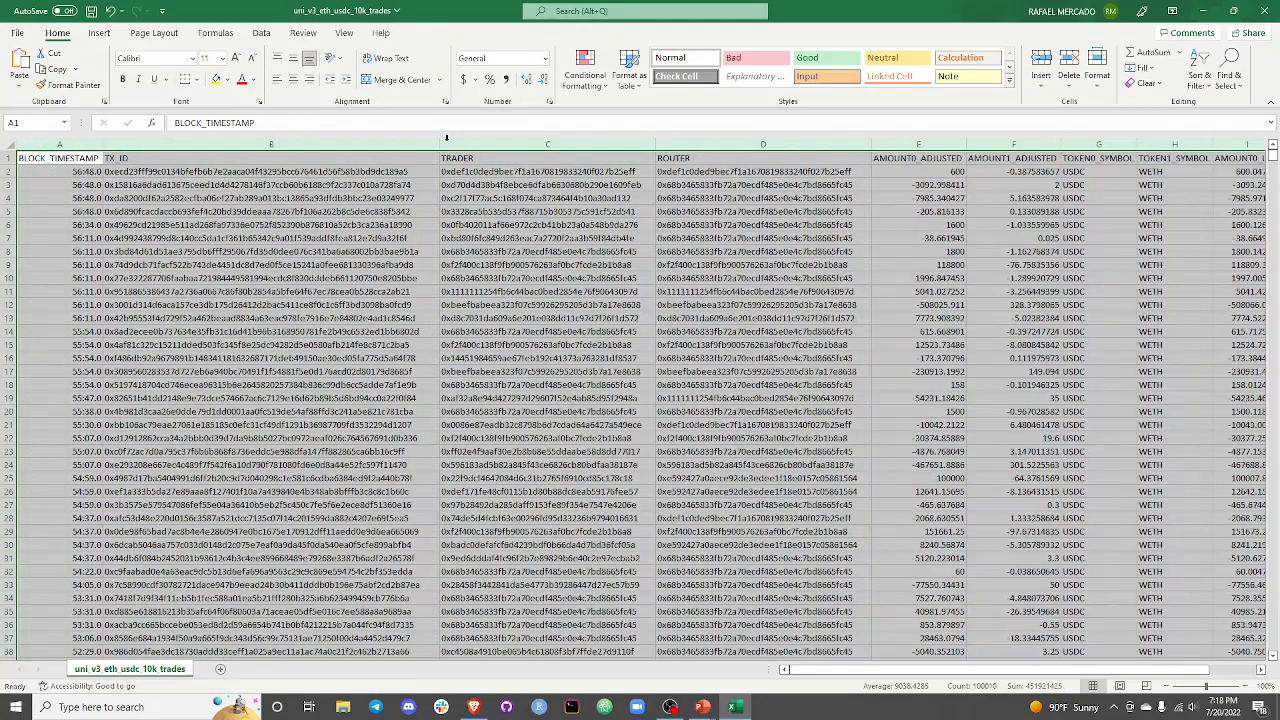
left_click(386, 168)
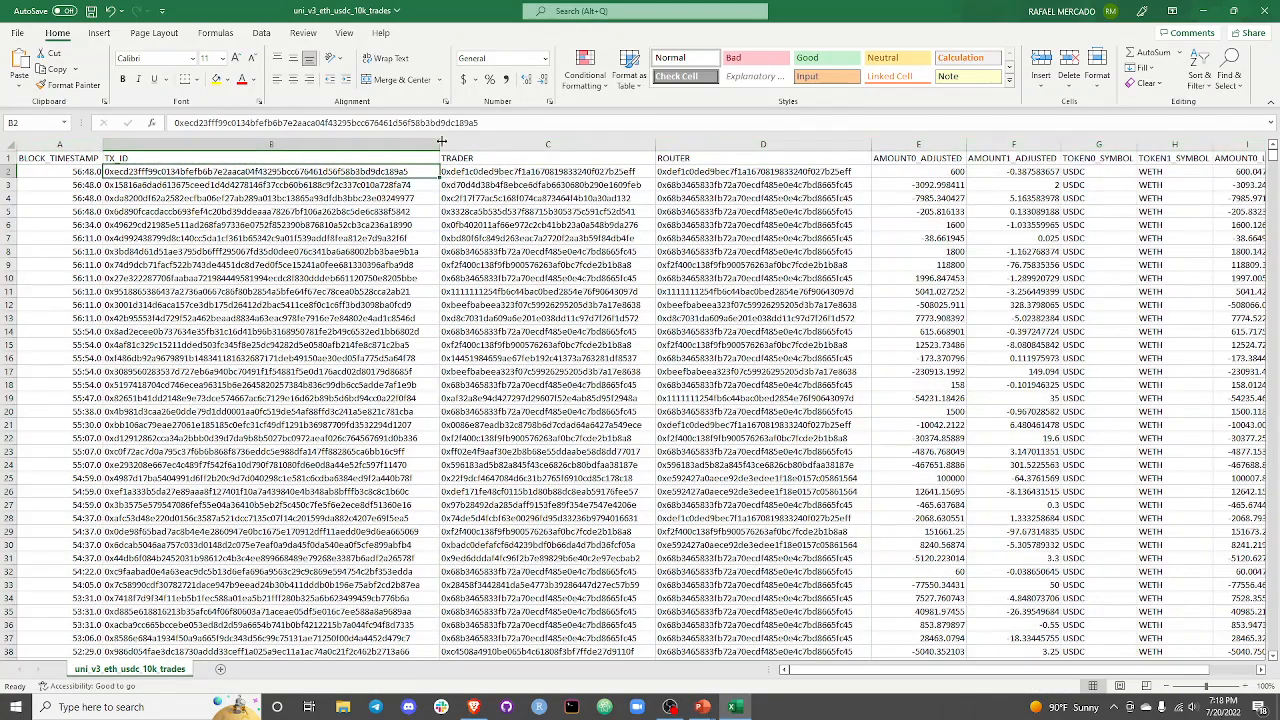
- Format the BLOCK_TIMESTAMP column as Number
left_click(41, 166)
left_click(66, 146)
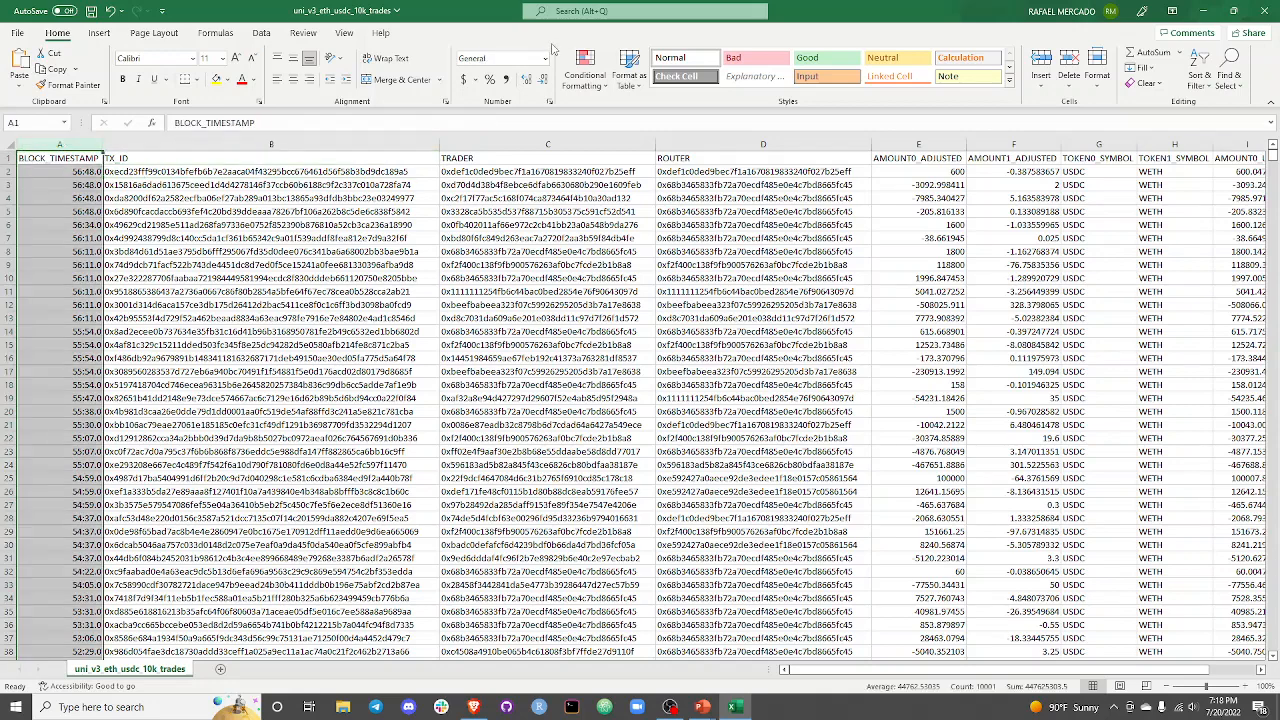
left_click(545, 58)
left_click(505, 96)
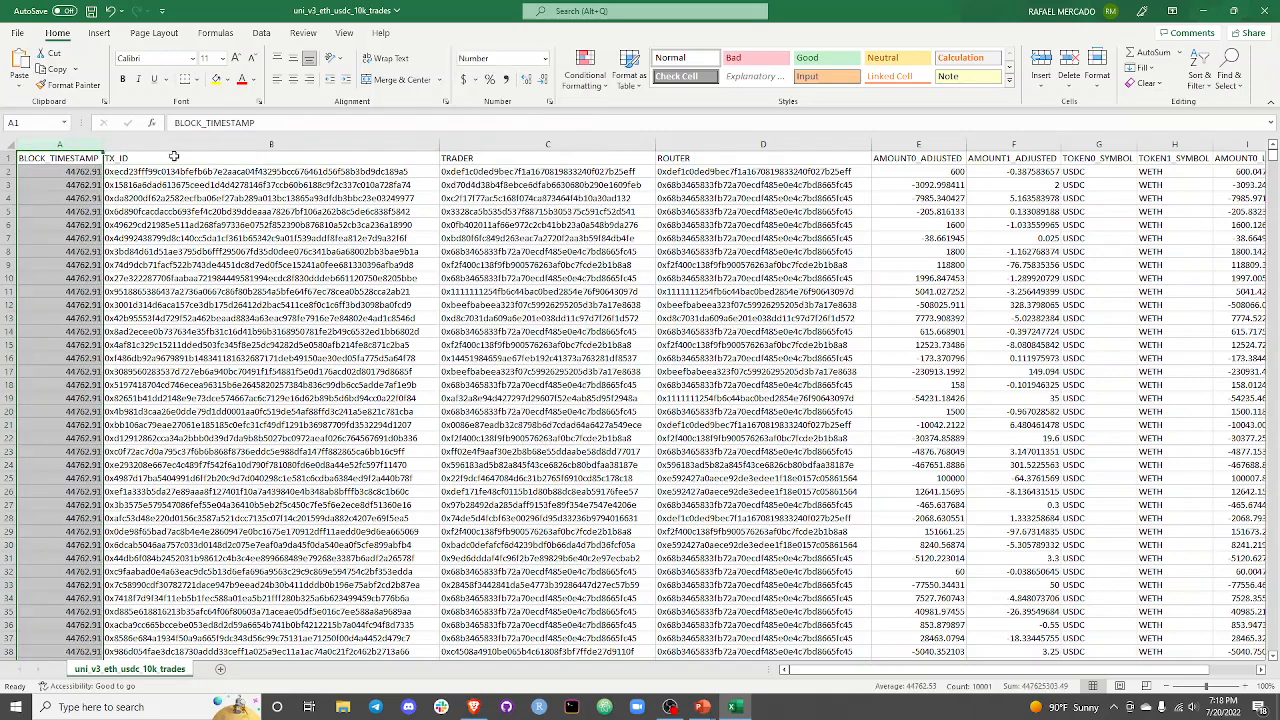
- Compare the numeric BLOCK_TIMESTAMP values in the first and last data rows
left_click(80, 279)
key("ctrl+Down")
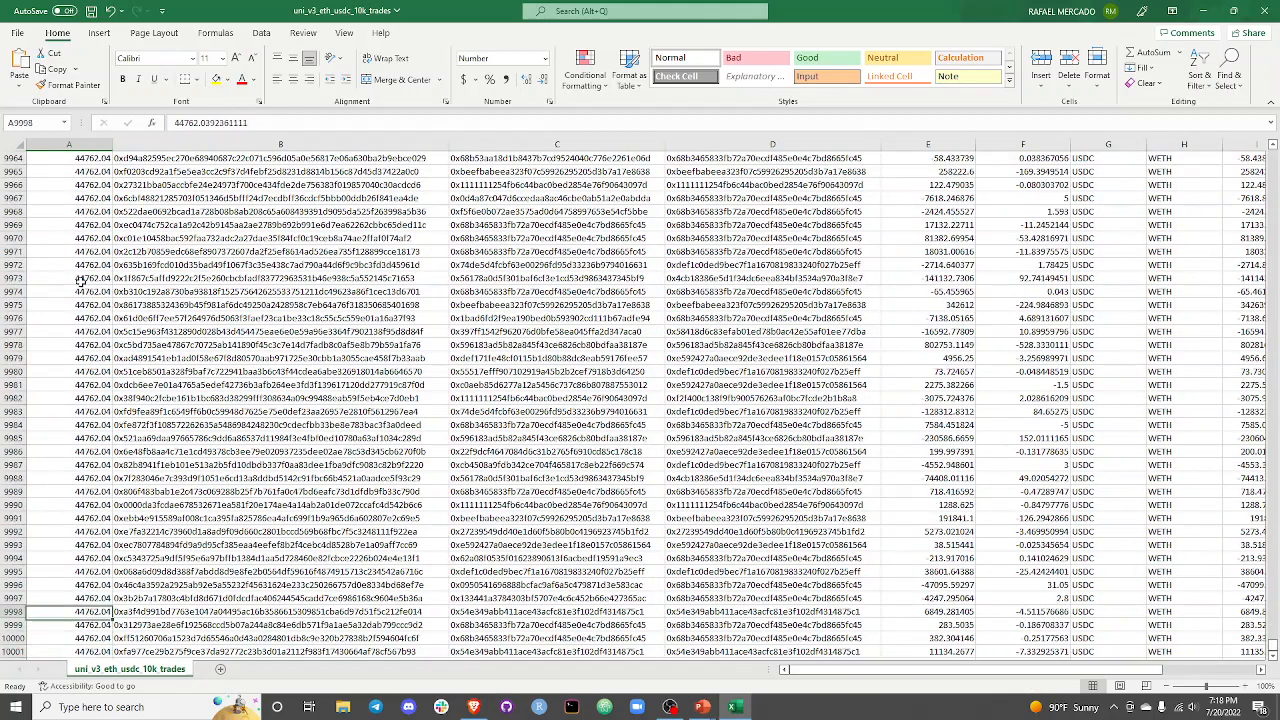
key("ctrl+Up")
key("Down")
key("Down")
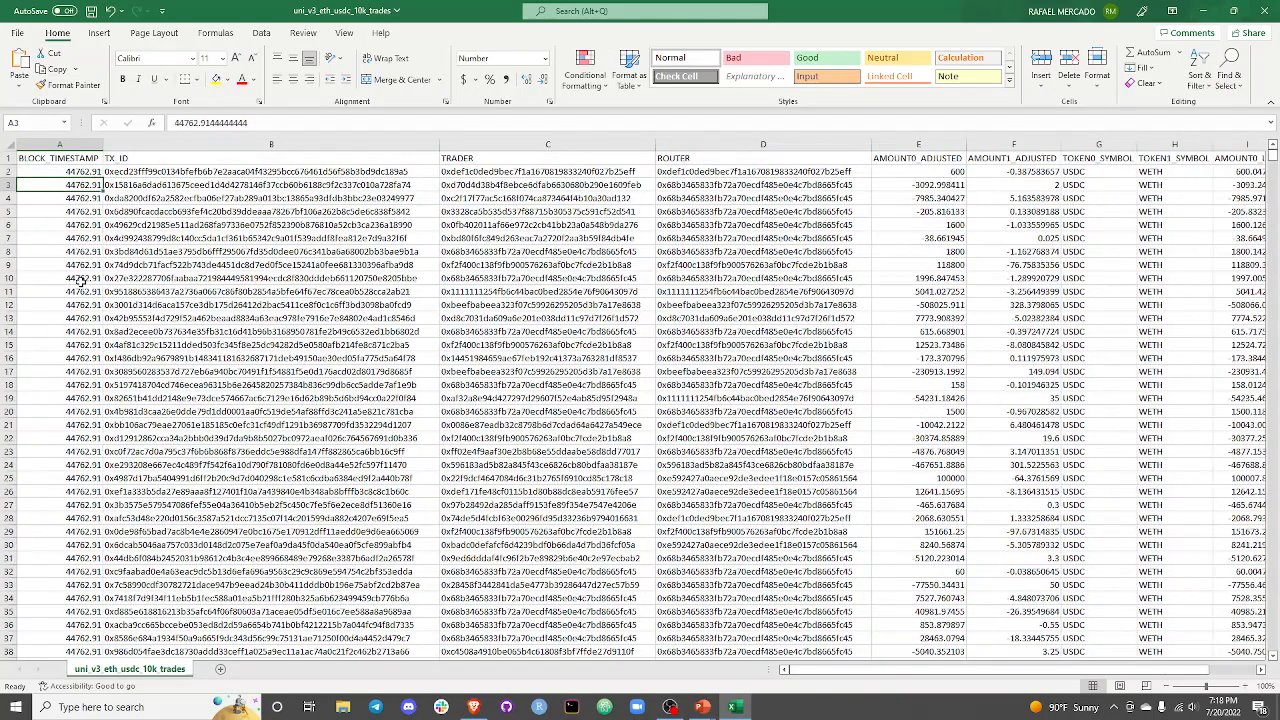
key("ctrl+Down")
key("Down")
key("Down")
key("Up")
key("Up")
key("Up")
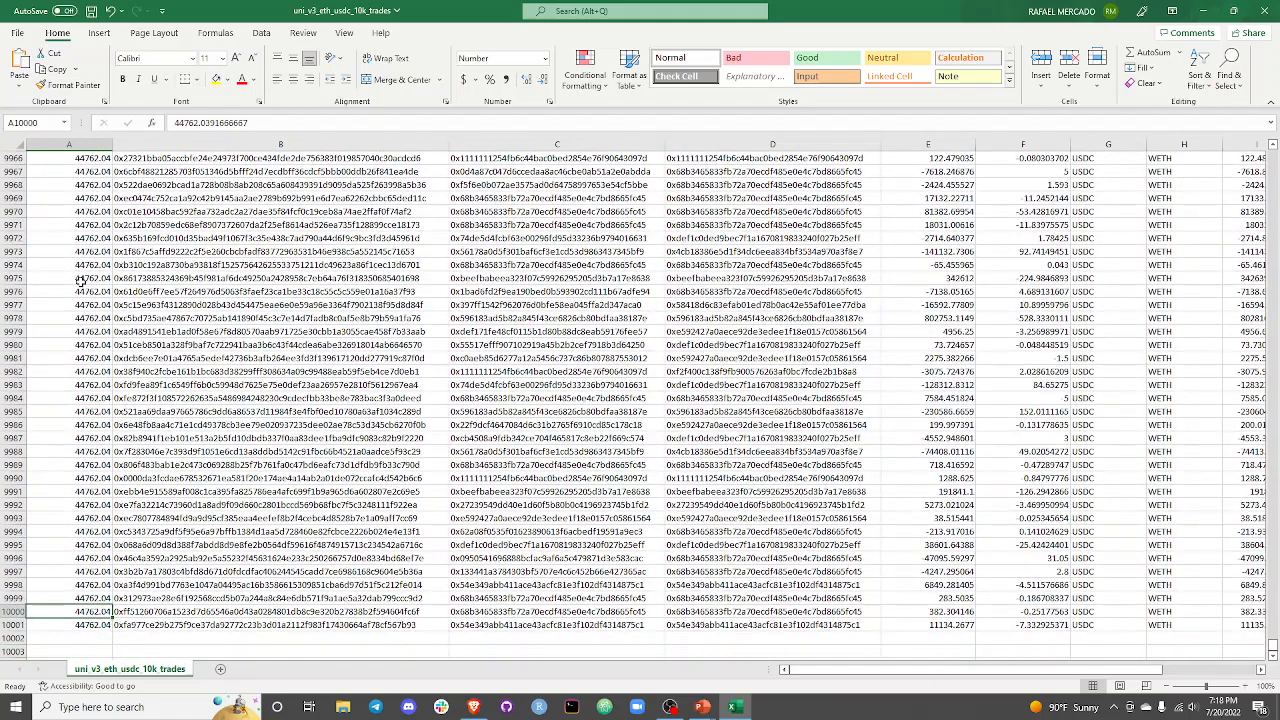
key("ctrl+Up")
key("Down")
key("Down")
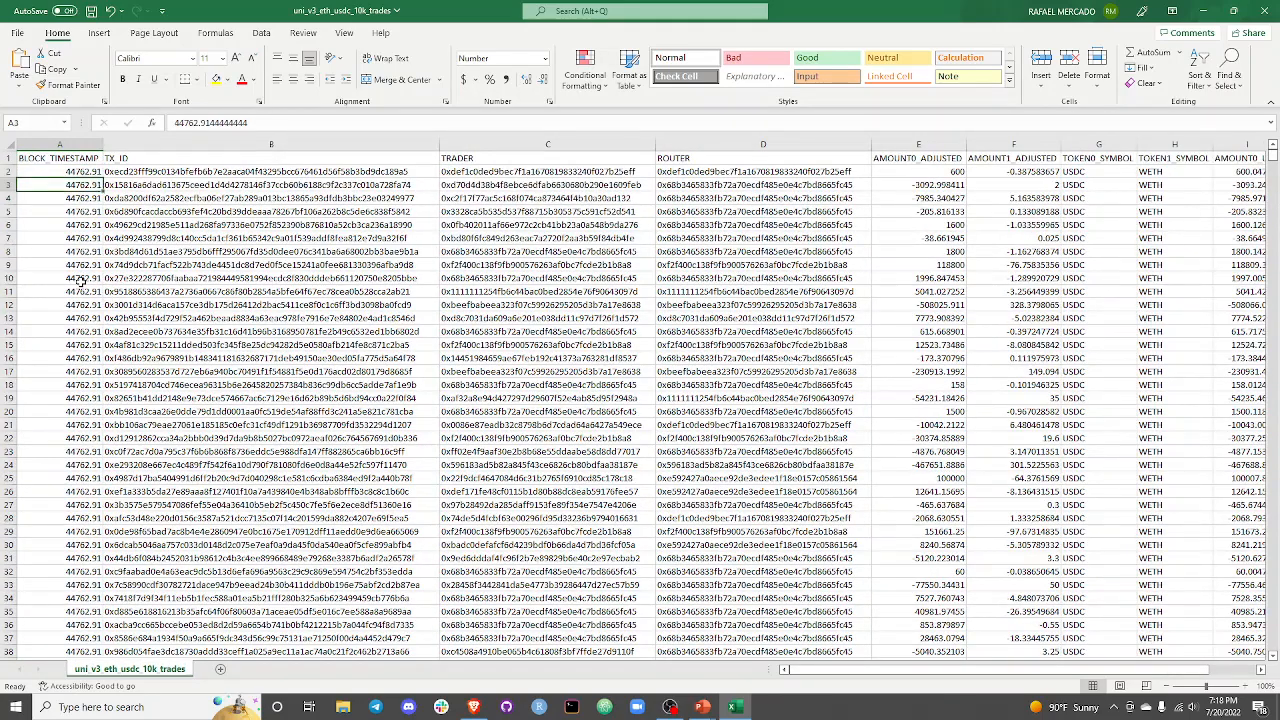
key("Up")
key("ctrl+Down")
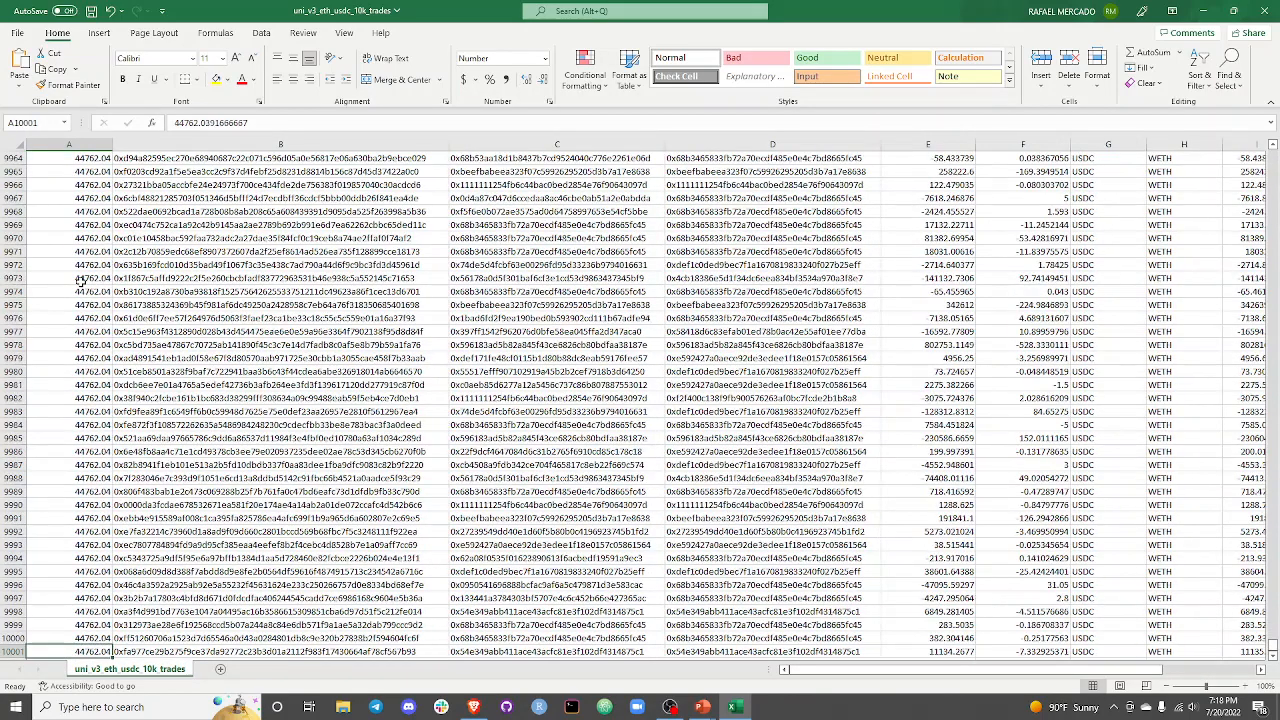
- Scan the BLOCK_TIMESTAMP values upward from the end of the data and return to the first data row
scroll(104, 356, "up", 3)
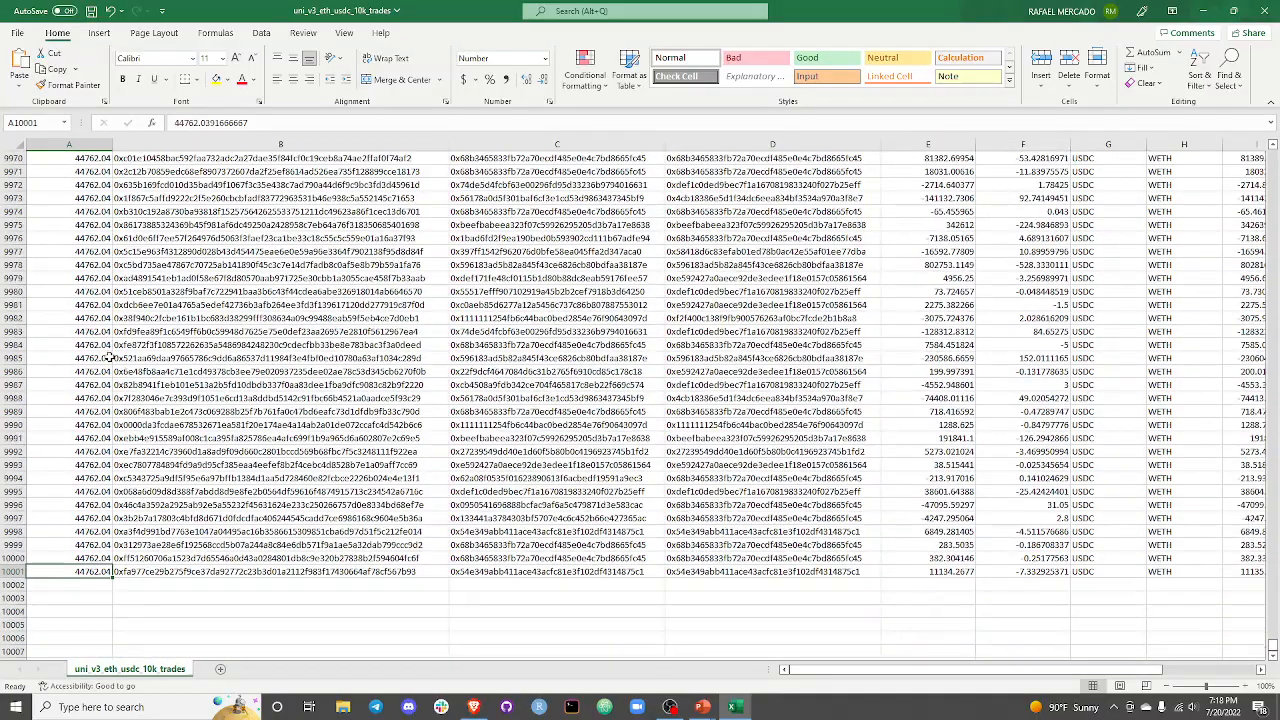
scroll(102, 340, "up", 20)
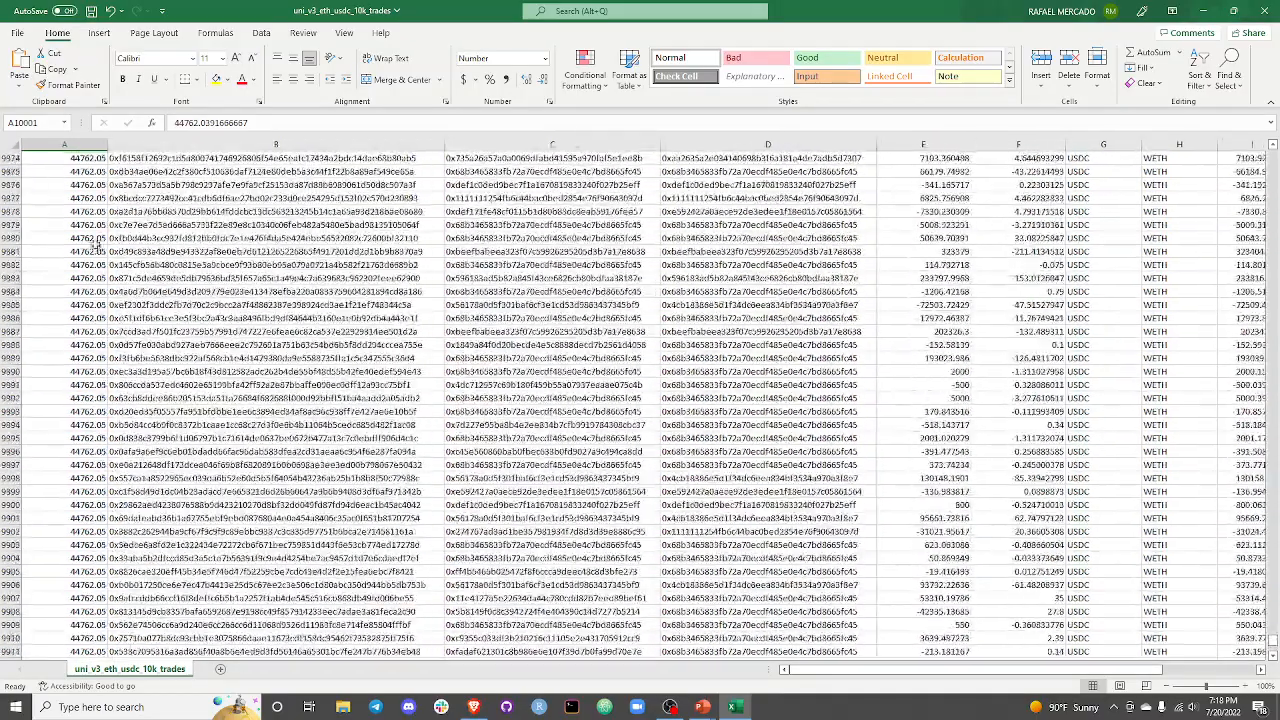
scroll(97, 226, "up", 10)
left_click(97, 225)
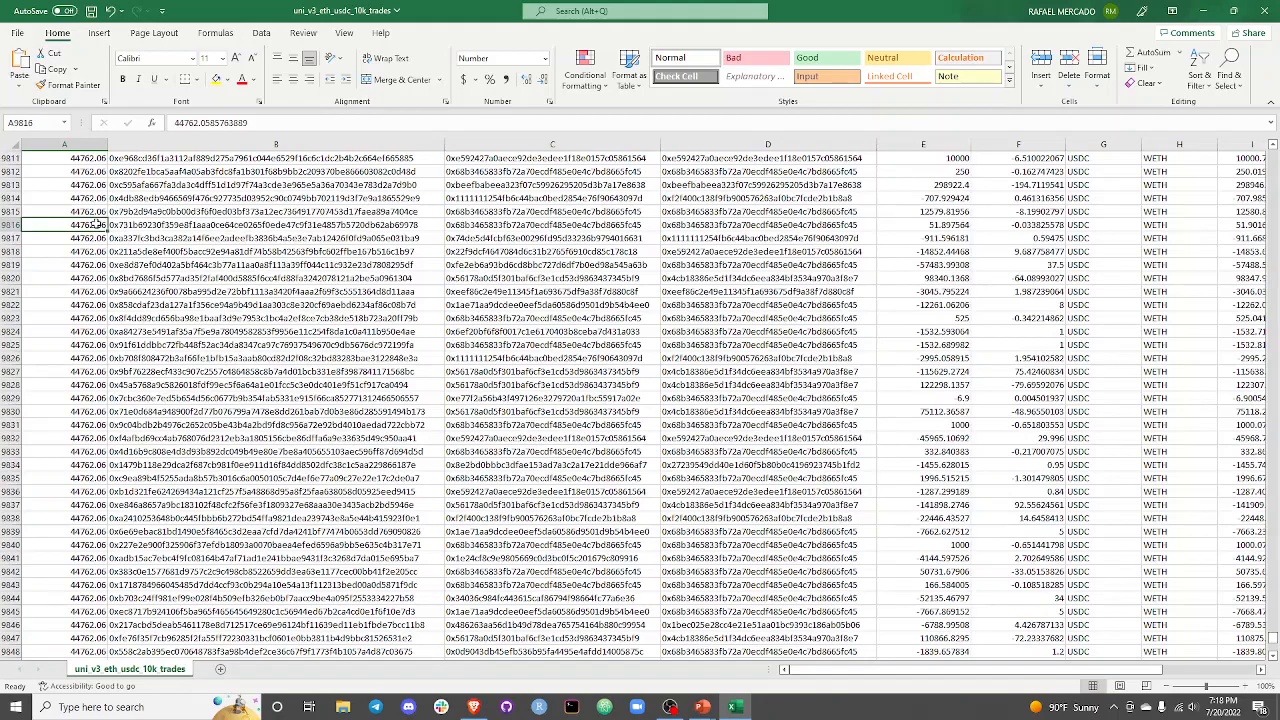
key("ctrl+Up")
key("Down")
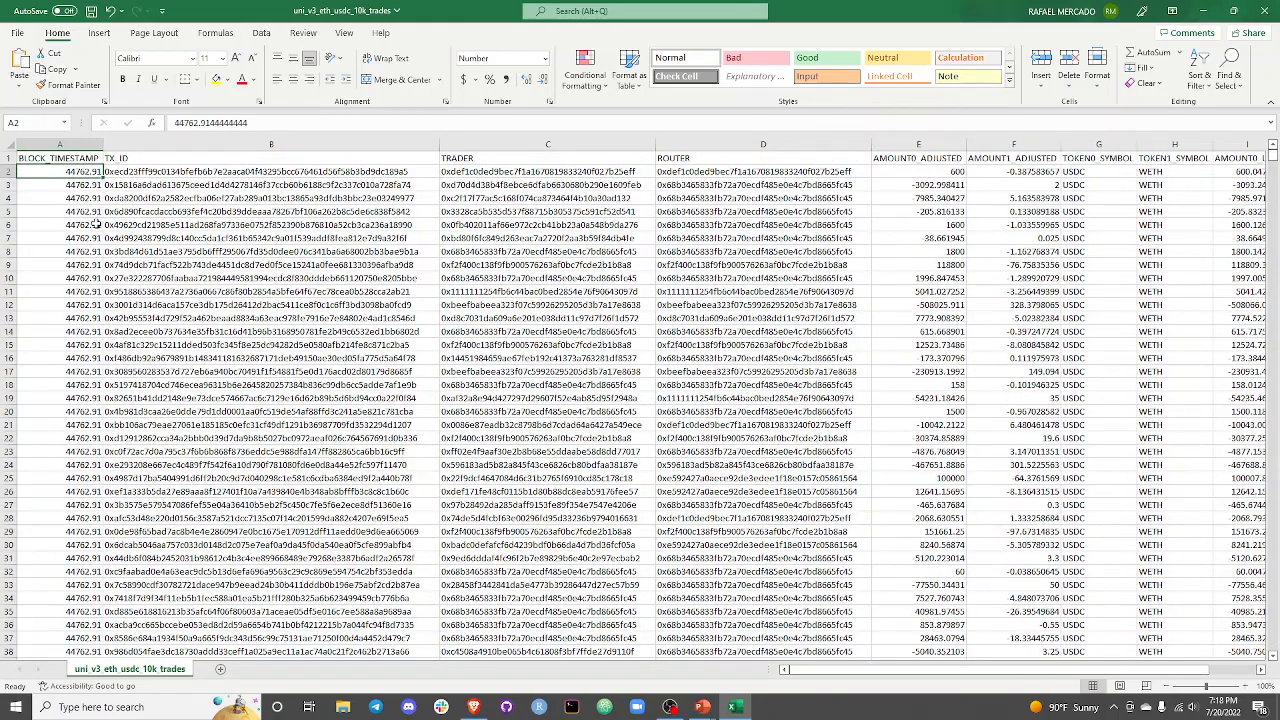
- Examine the first trade's USD amounts, token symbols and adjusted token amounts across row 2
key("ctrl+Right")
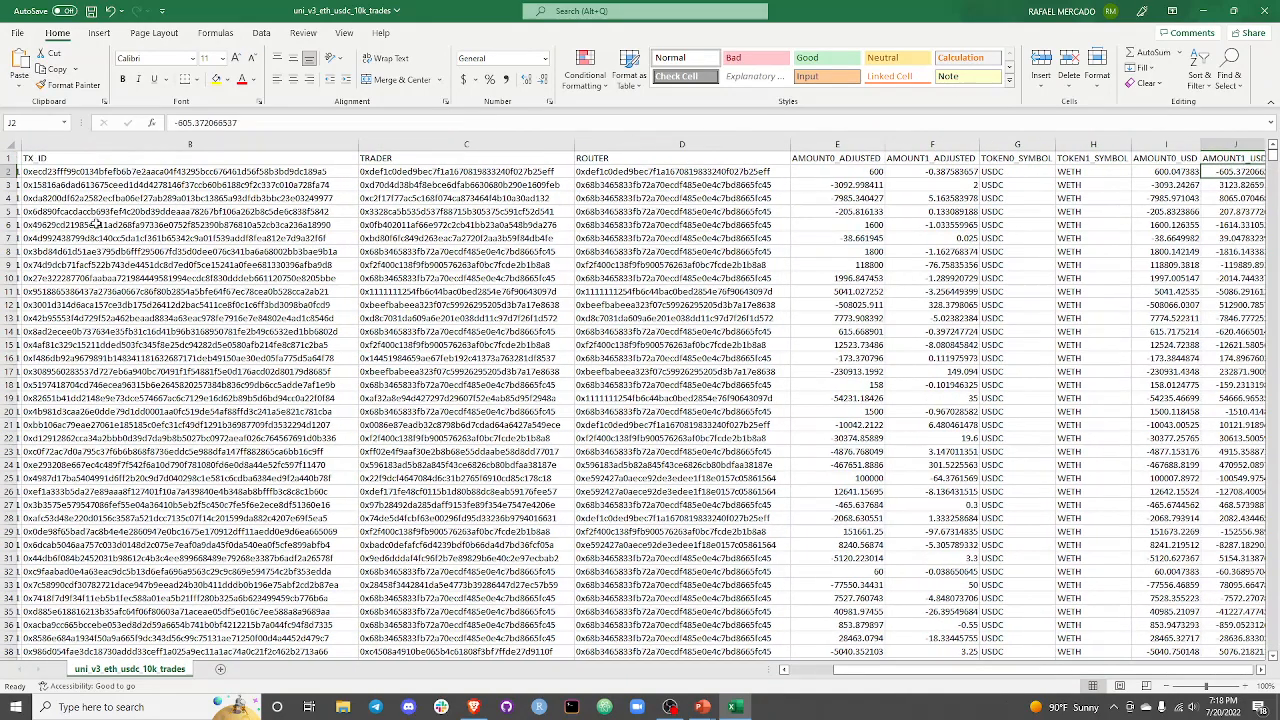
key("Right")
key("Right")
key("Left")
key("Left")
key("Left")
key("Left")
key("Left")
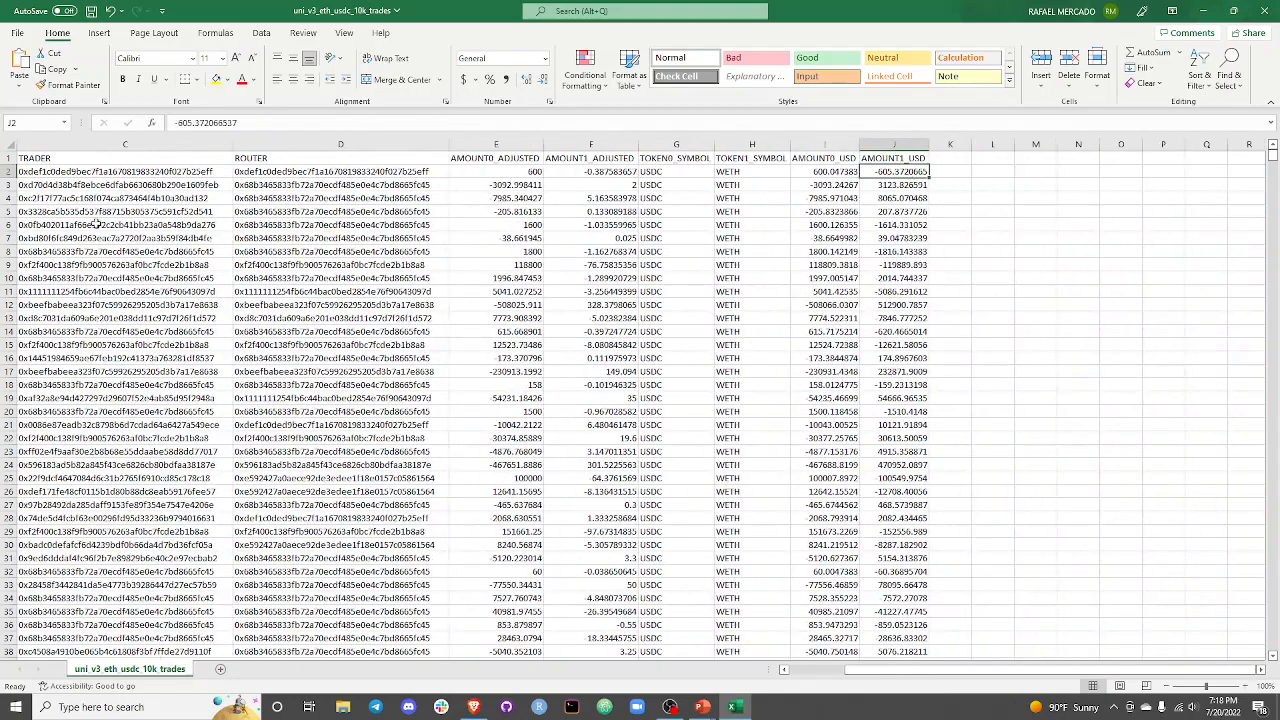
key("Left")
key("Left")
key("Right")
key("Right")
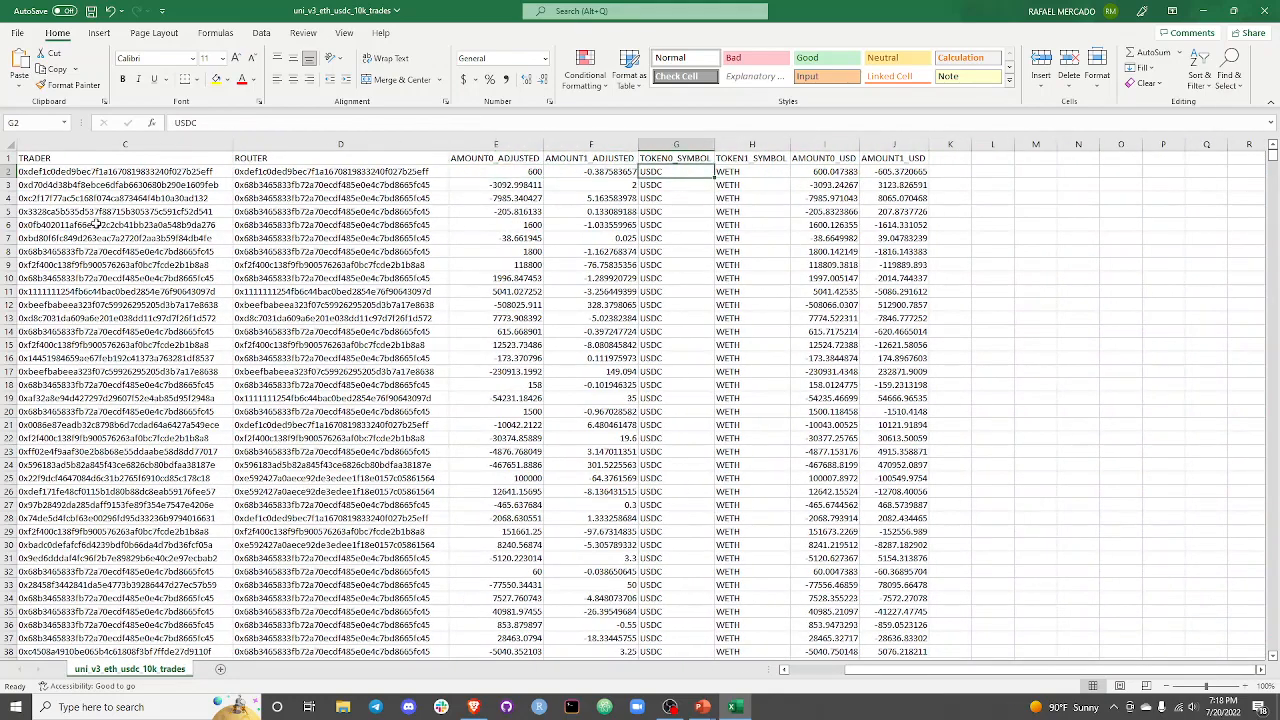
key("Left")
key("Left")
key("Right")
key("Left")
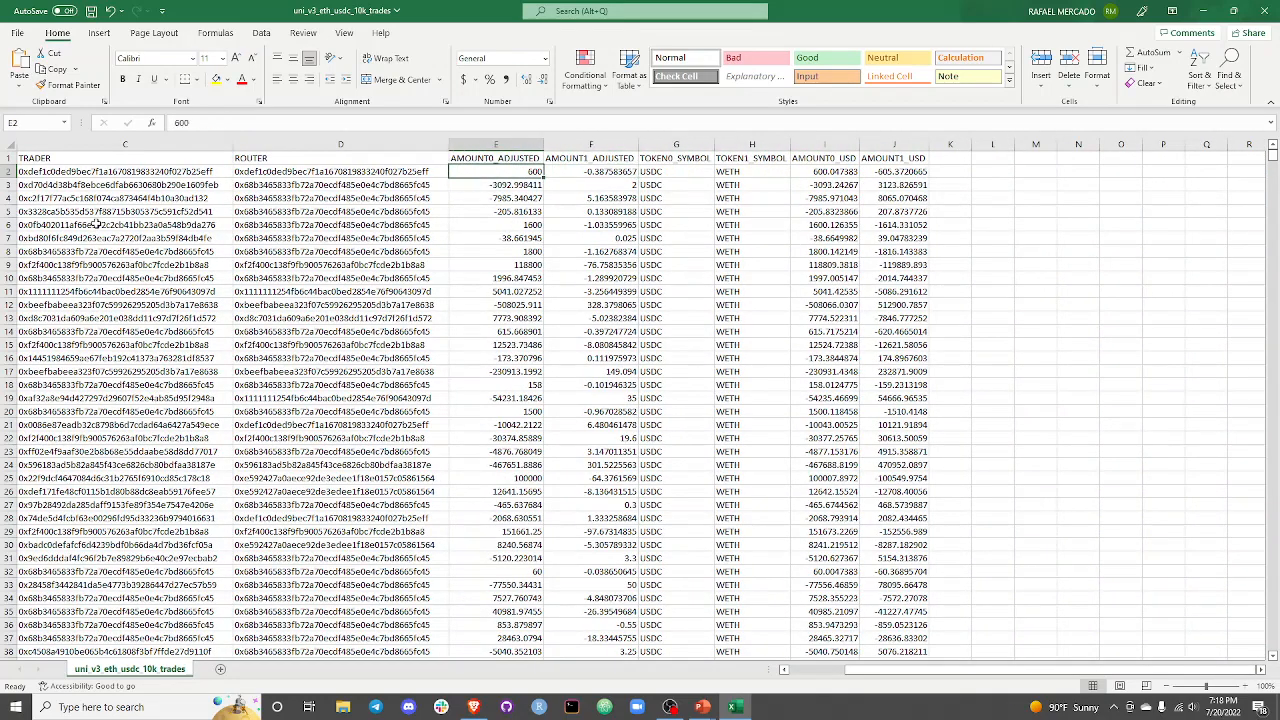
key("Up")
key("Down")
key("Right")
- Copy the transaction hash in the TX_ID column of the first trade
key("Left")
key("Left")
key("Left")
key("Left")
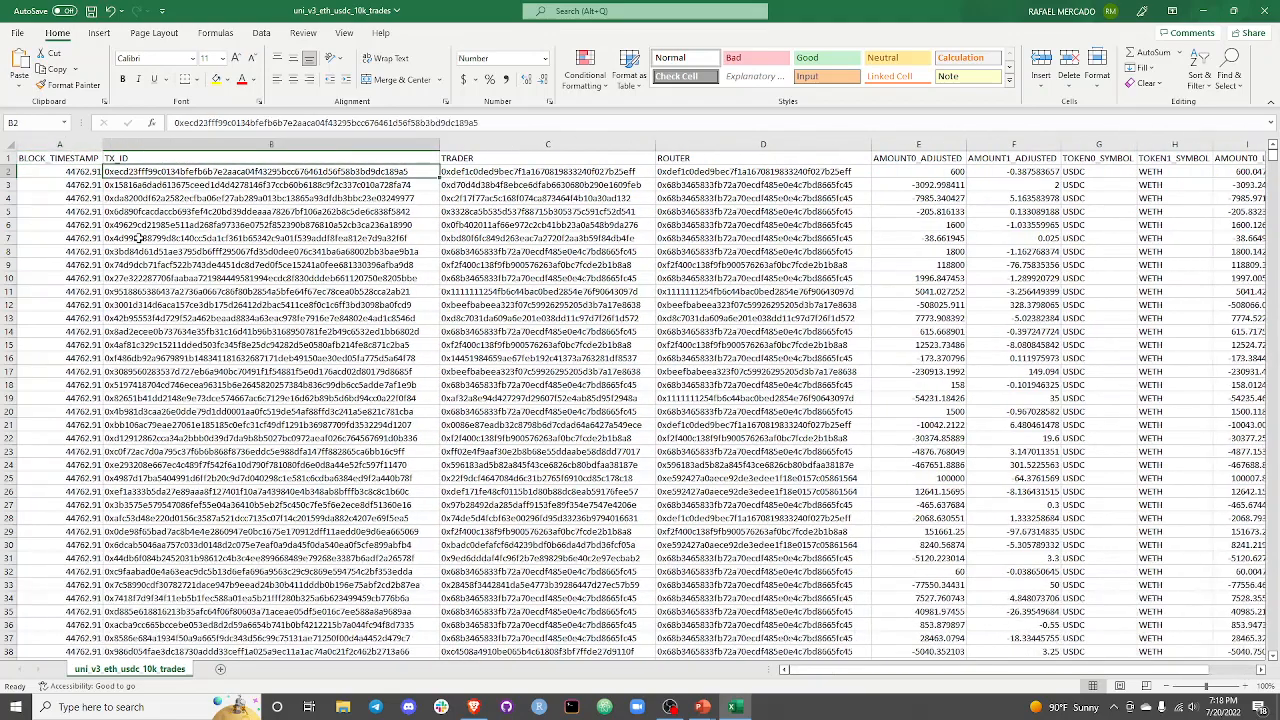
key("ctrl+c")
- Review the remaining columns of the first trade, ending on its AMOUNT0_USD value
key("Right")
key("Right")
key("Right")
key("Right")
key("Right")
key("Right")
key("Right")
key("Right")
key("Right")
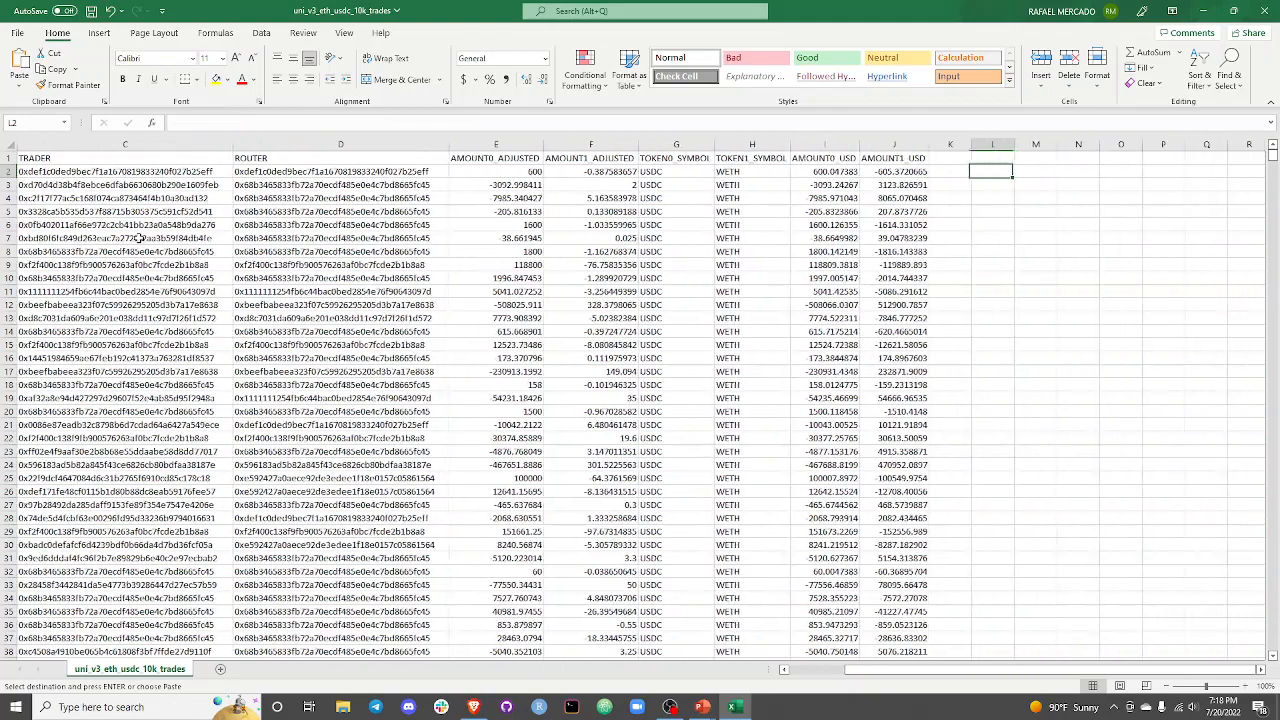
key("Left")
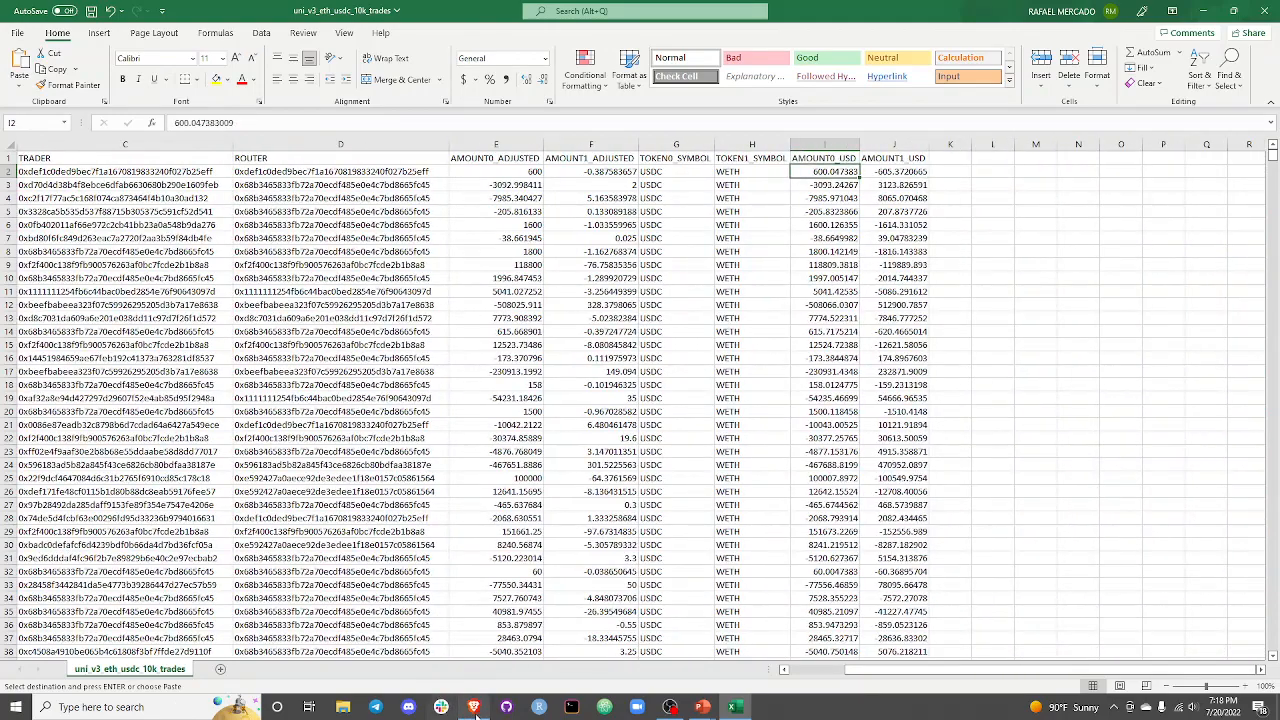
- Switch to the Brave browser and open etherscan.io/gastracker in place of the API data page
left_click(474, 707)
left_click(337, 10)
type("eh")
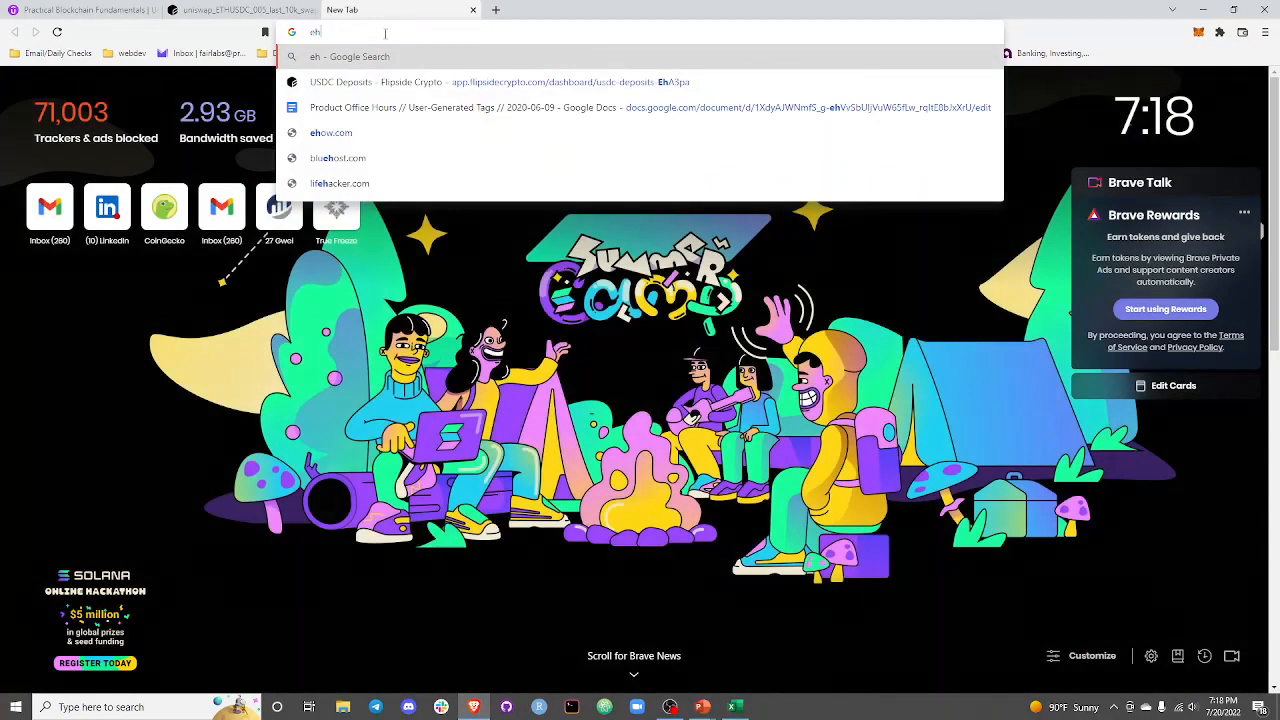
key("BackSpace")
type("therscan.io/gastracker")
key("Return")
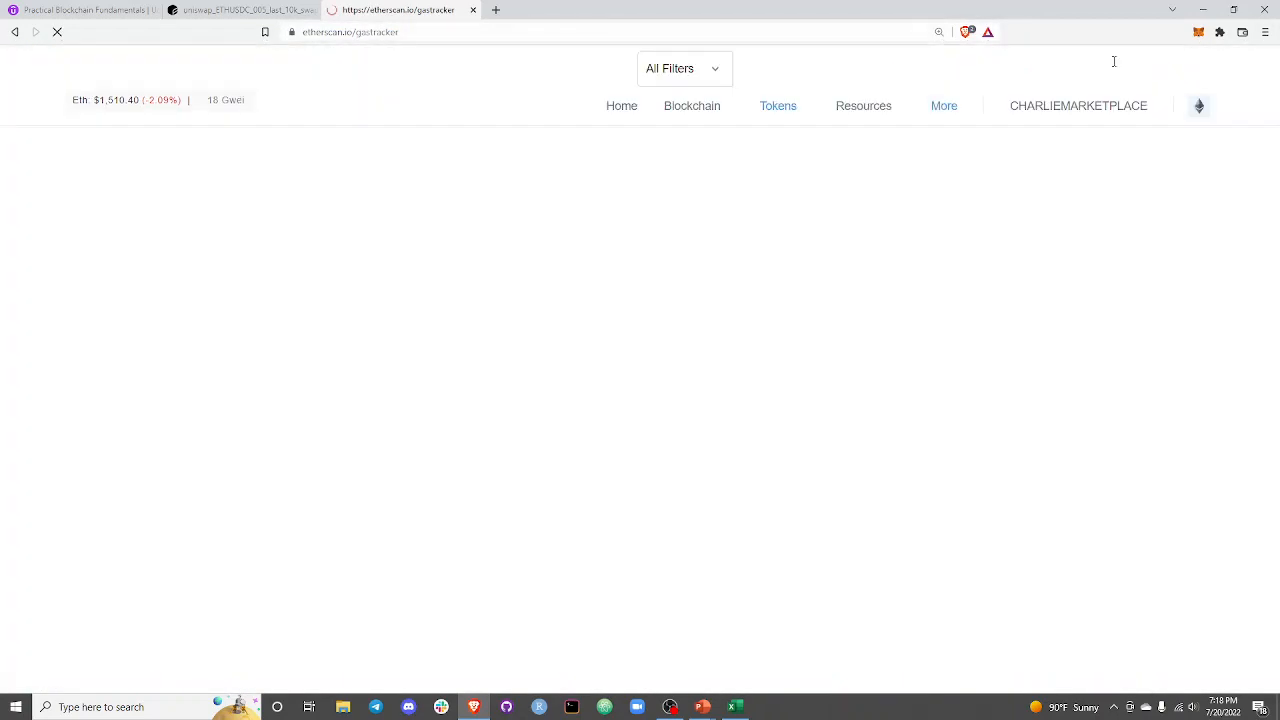
- Look up the copied transaction hash on Etherscan to view its details, and return to the Excel workbook
left_click(900, 68)
key("ctrl+v")
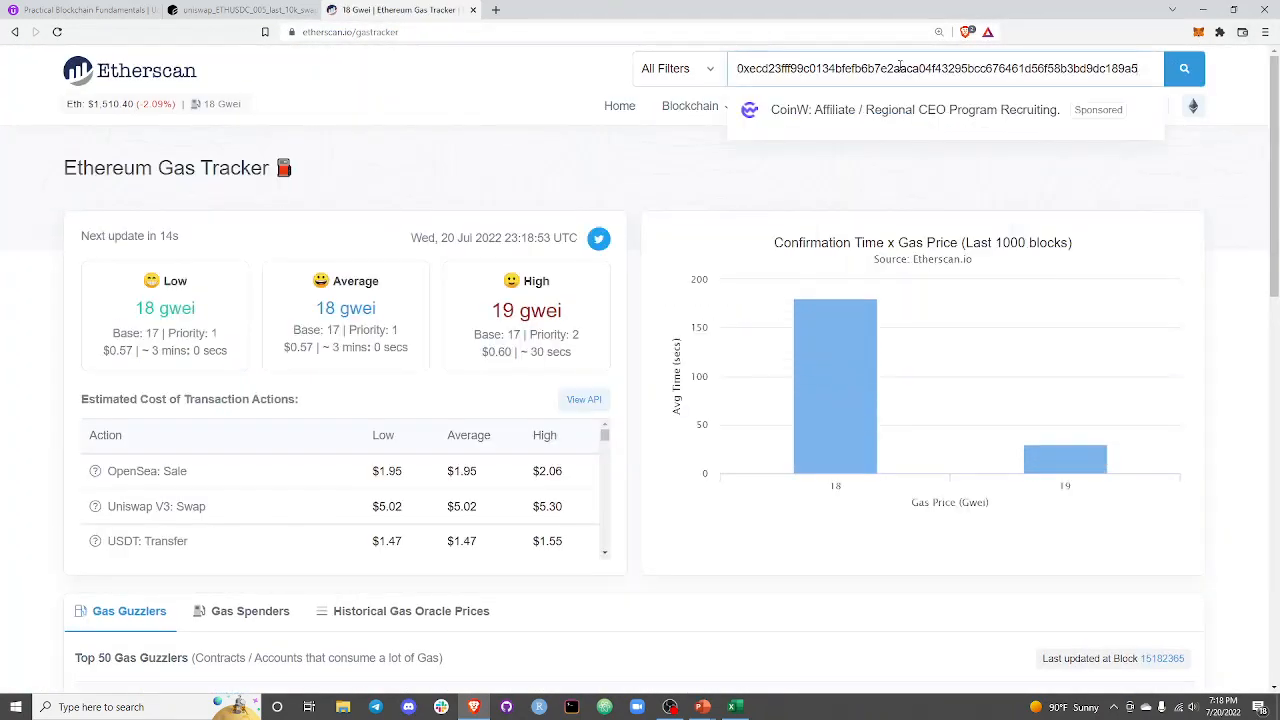
key("Return")
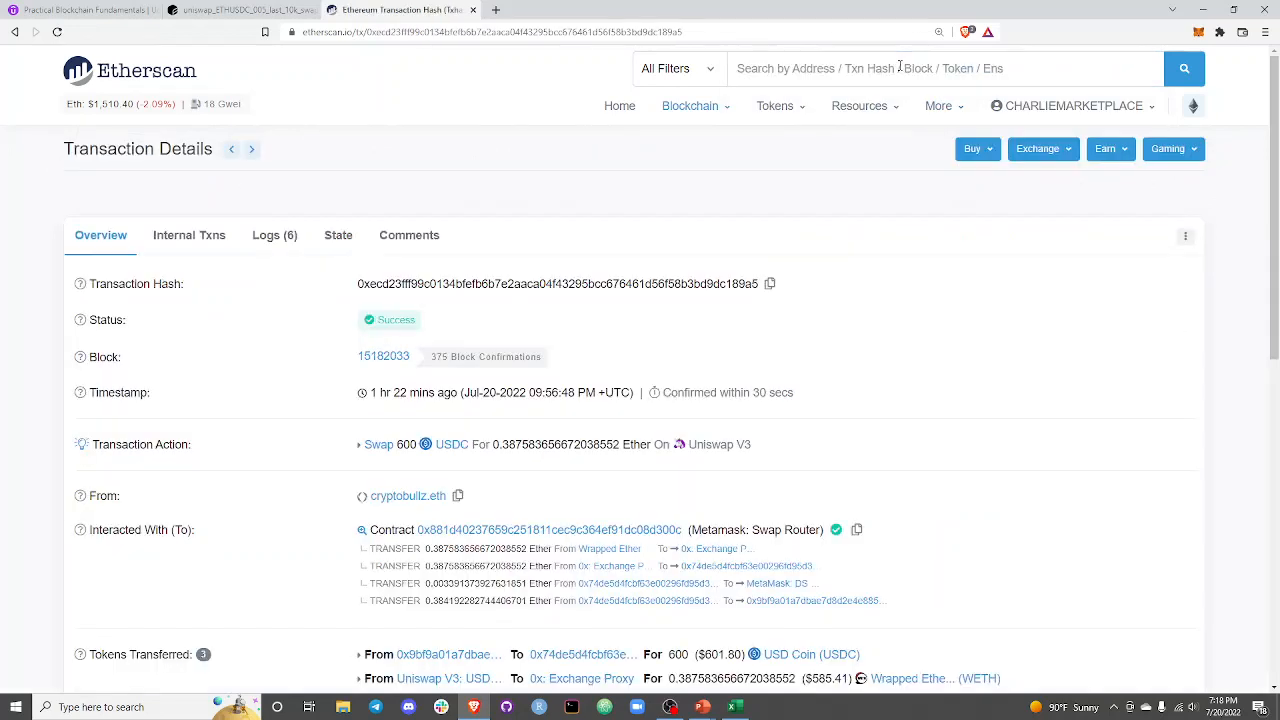
left_click(735, 707)
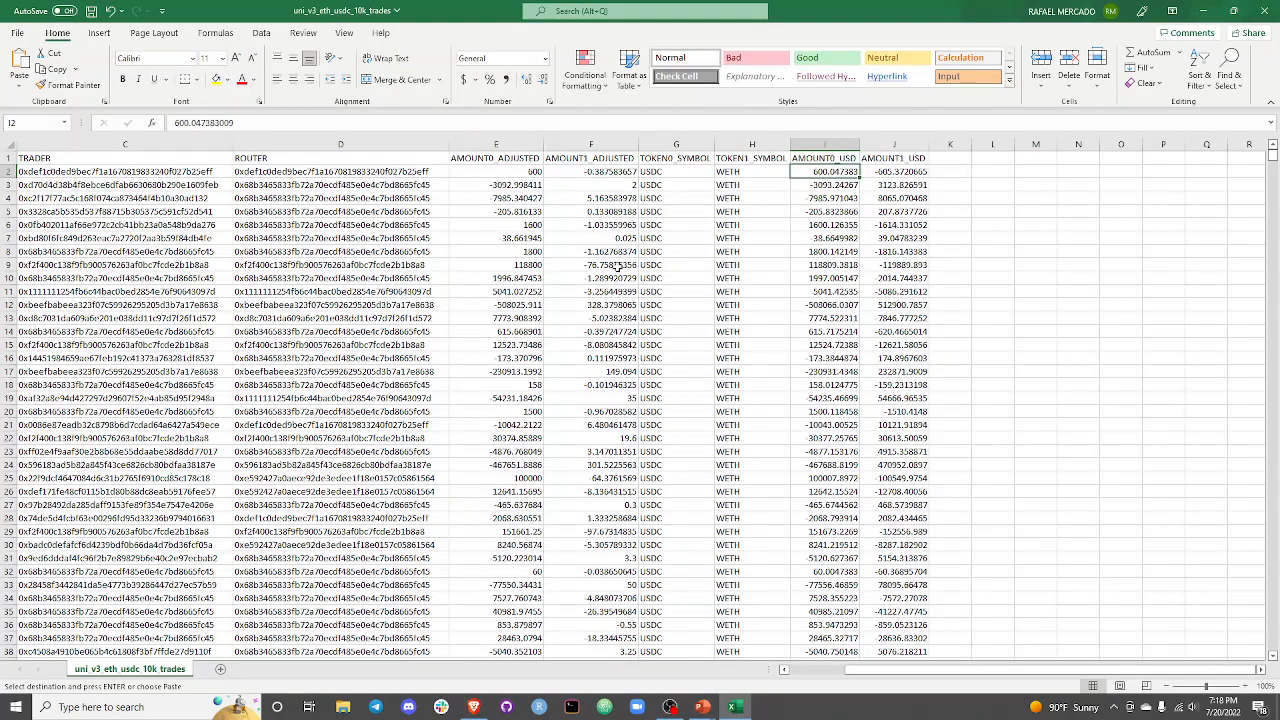
- Select the first trade's TX_ID in the workbook, then switch to Brave and review the matching transaction's overview on Etherscan
left_click(756, 172)
key("ctrl+Left")
key("Right")
key("Escape")
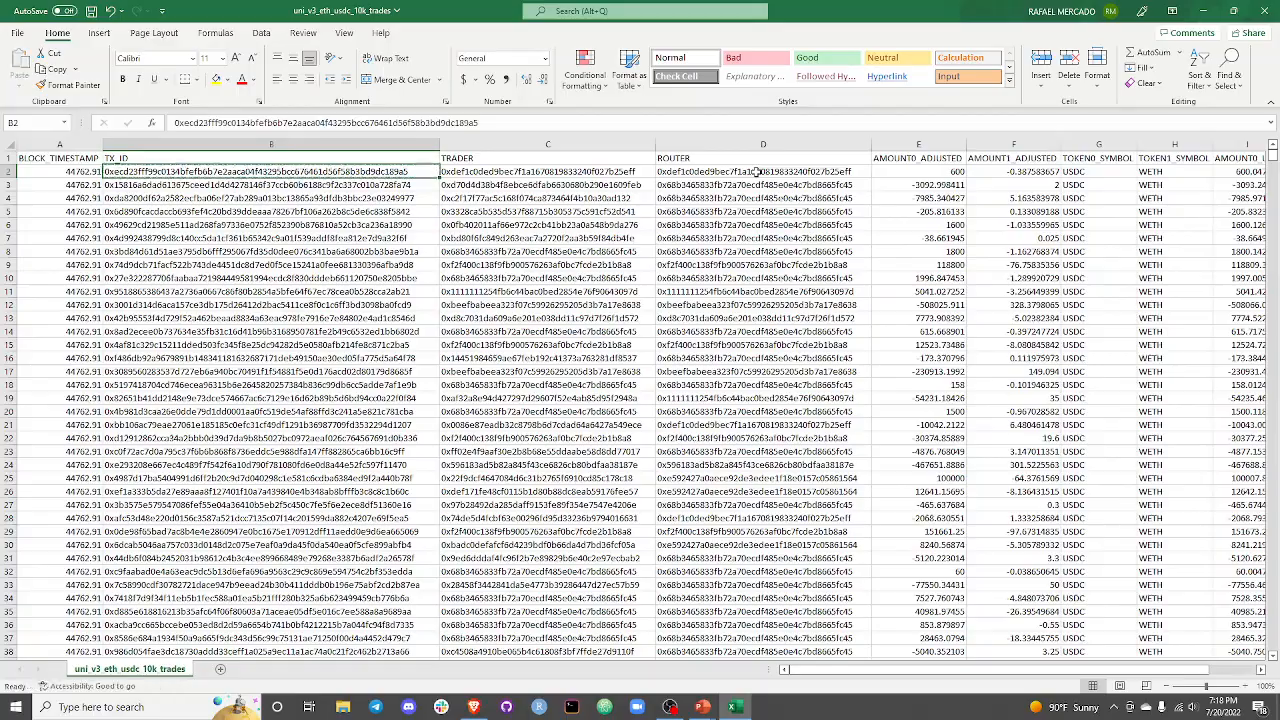
key("alt+Tab")
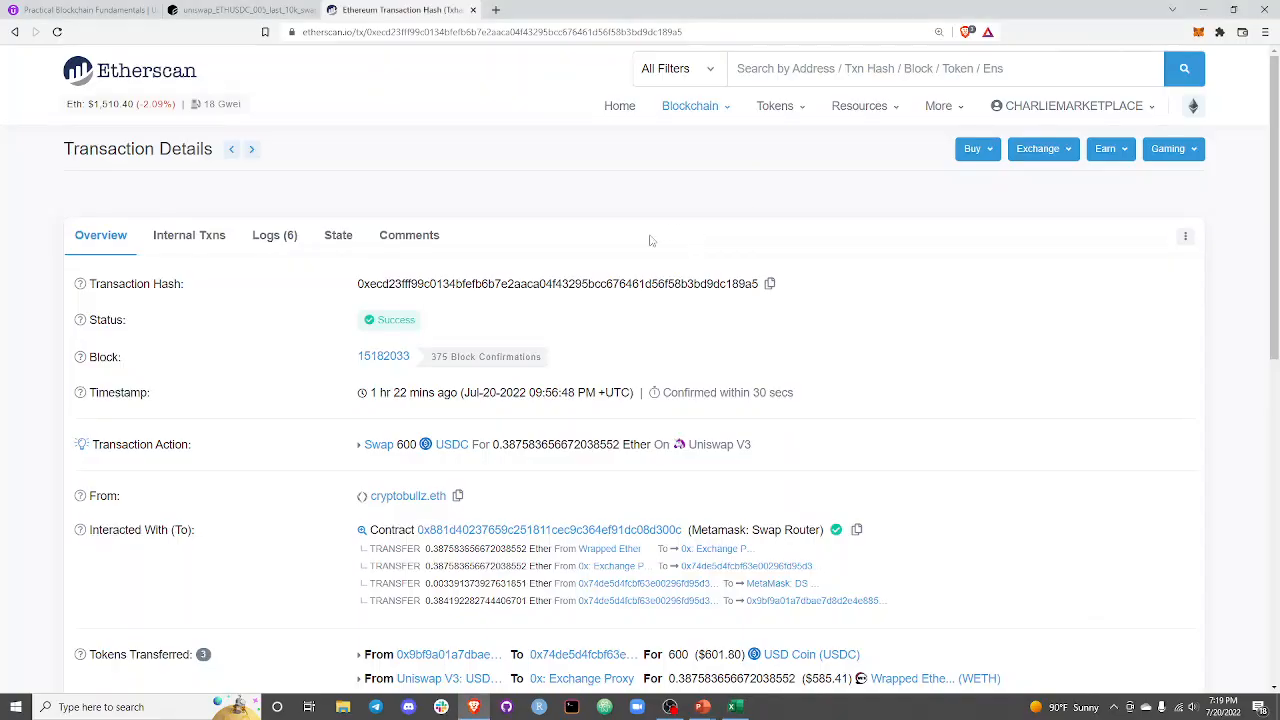
scroll(586, 240, "down", 2)
mouse_move(408, 252)
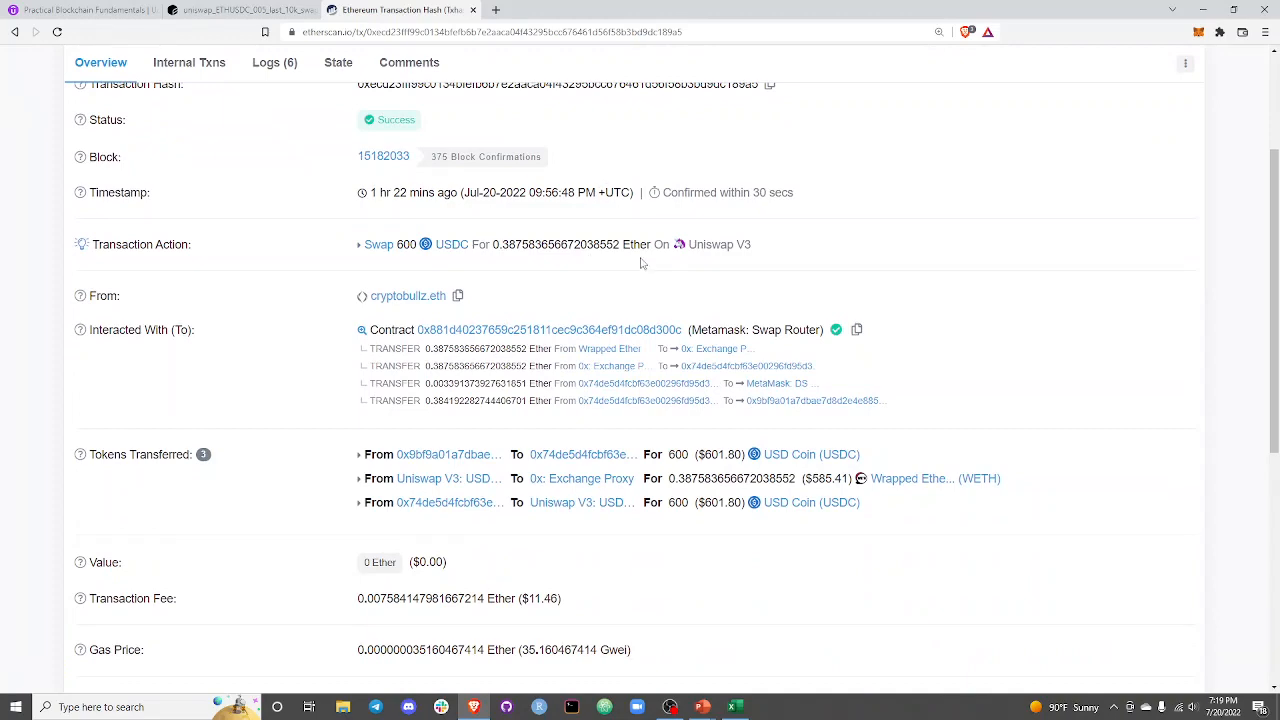
scroll(642, 263, "up", 2)
scroll(251, 200, "down", 1)
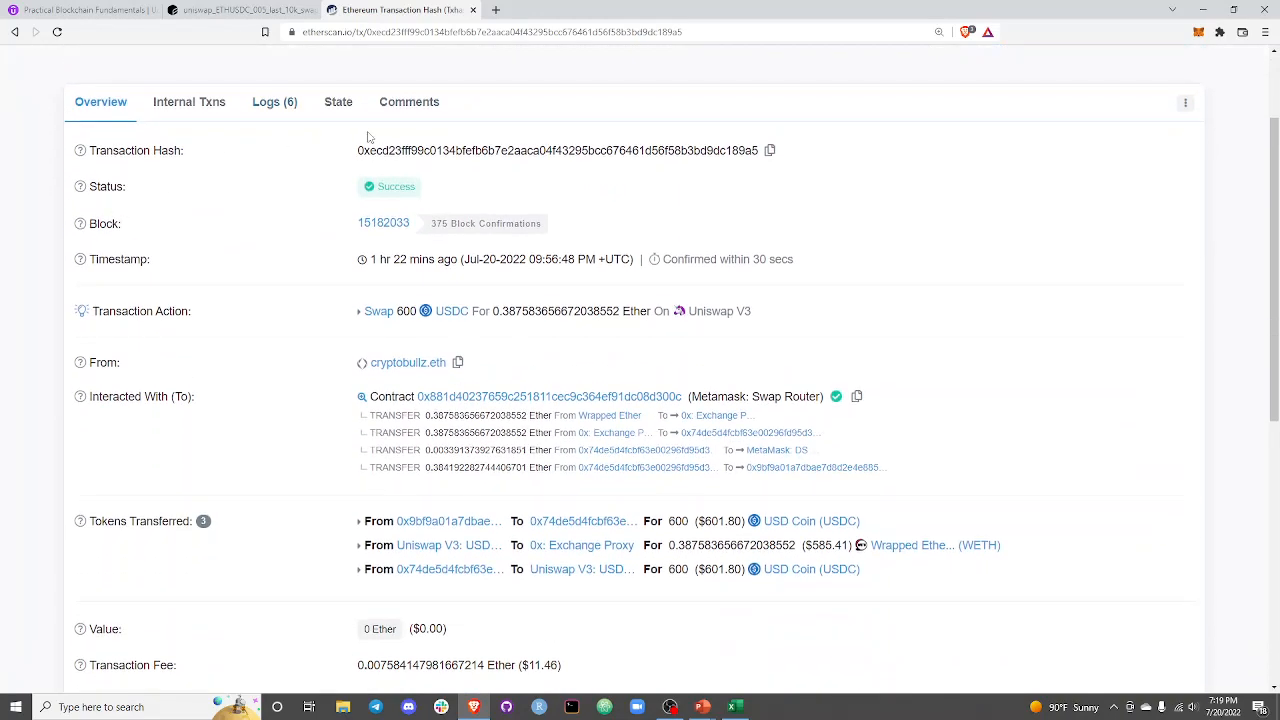
- View the transaction's state changes on Etherscan, and return to the overview to check the Ether amount in the swap action
left_click(350, 110)
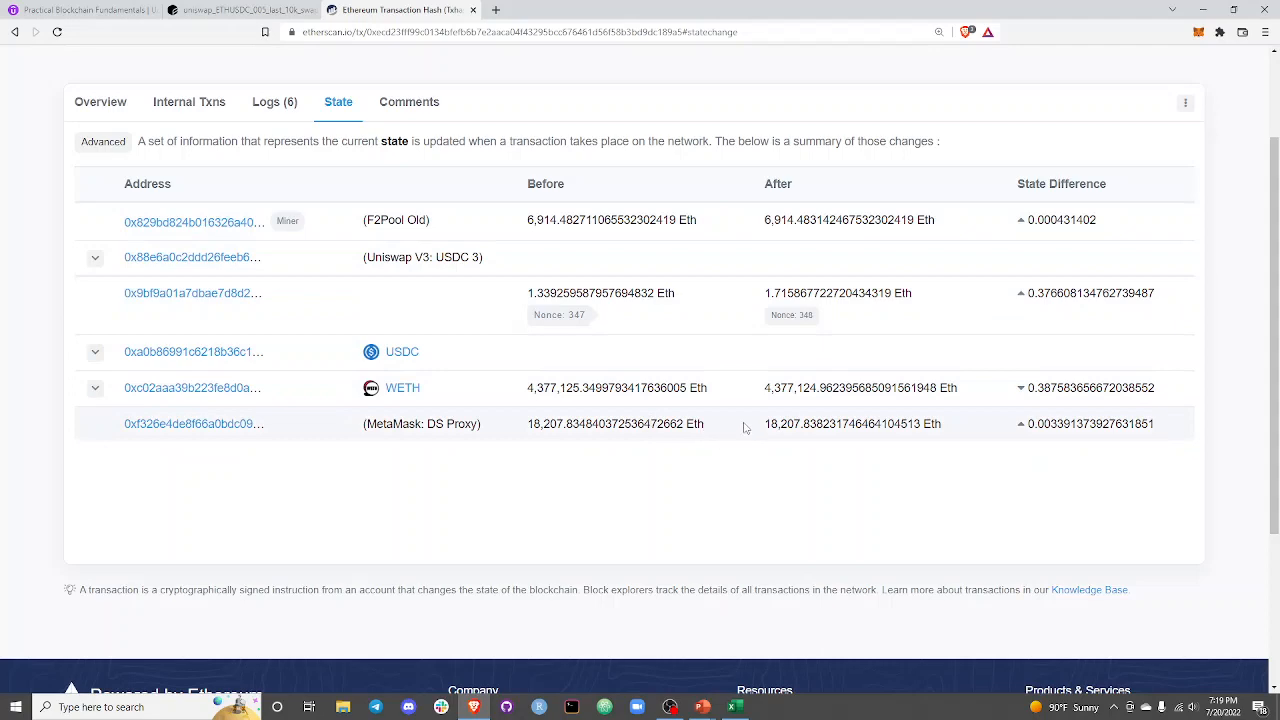
left_click(112, 118)
left_click_drag(499, 311, 516, 312)
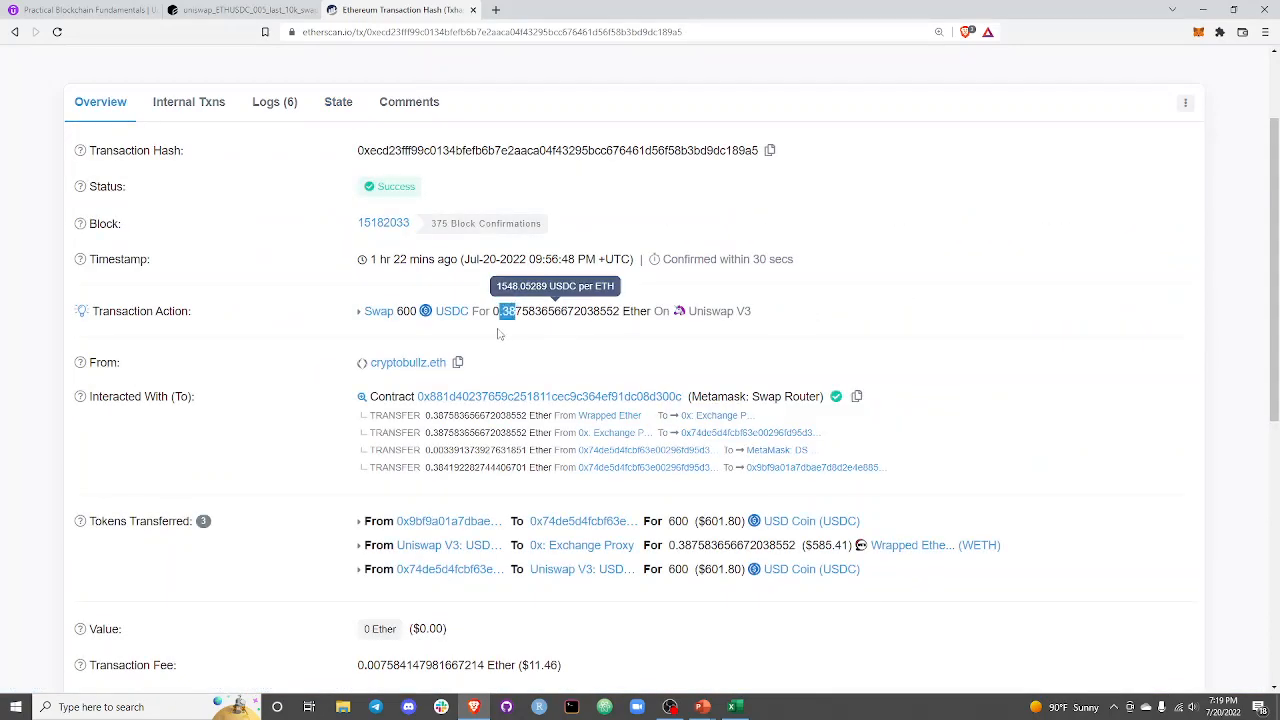
- Switch to the Excel workbook and check the first trade's AMOUNT0_ADJUSTED and AMOUNT1_ADJUSTED values
key("alt+Tab")
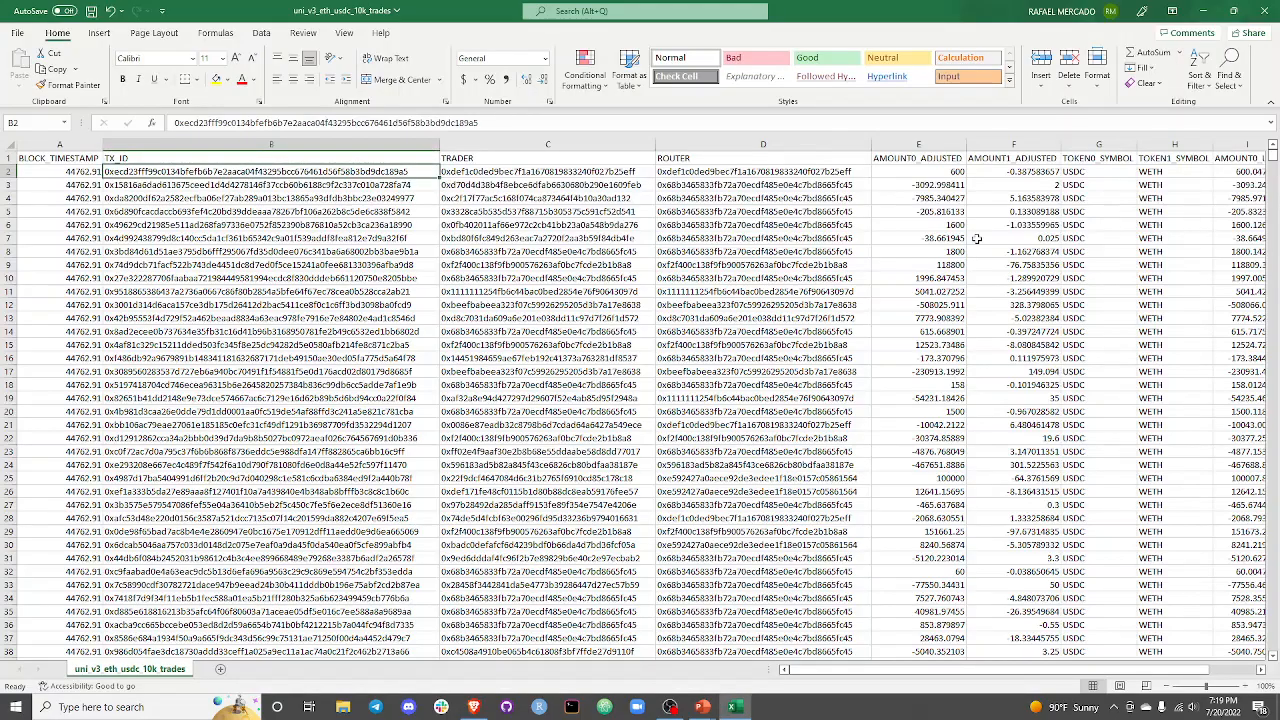
left_click(962, 173)
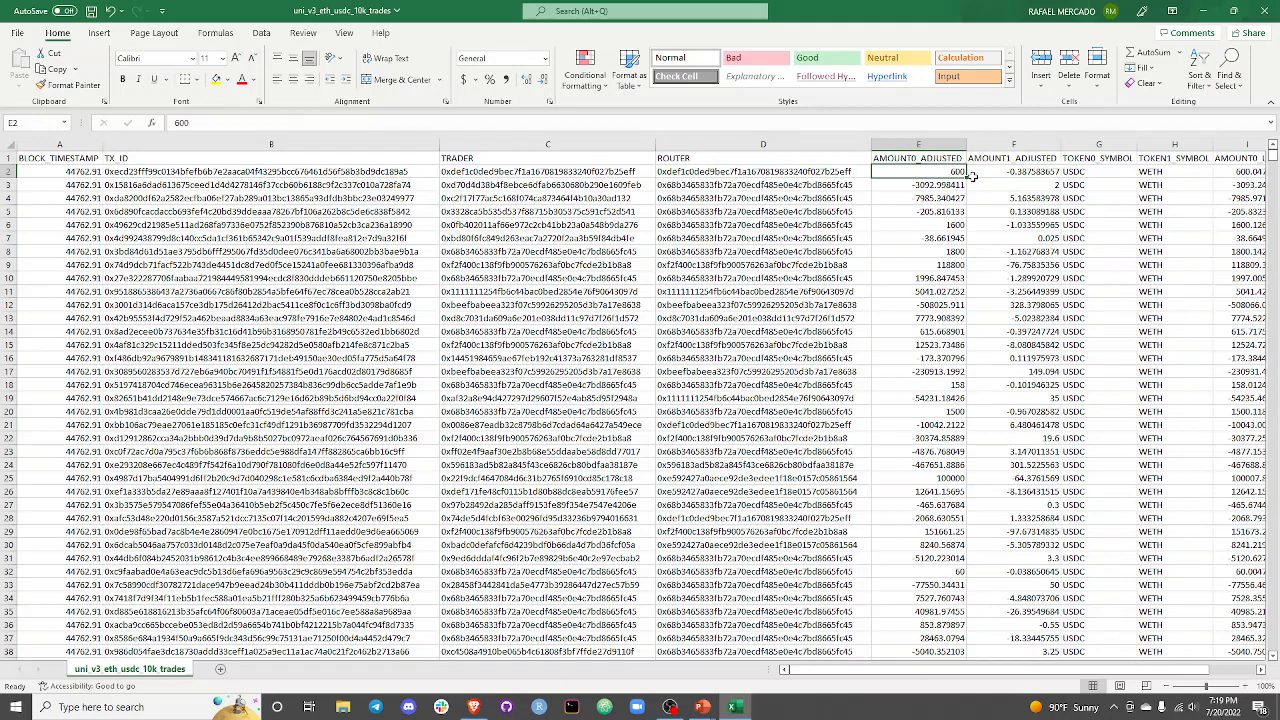
left_click(972, 176)
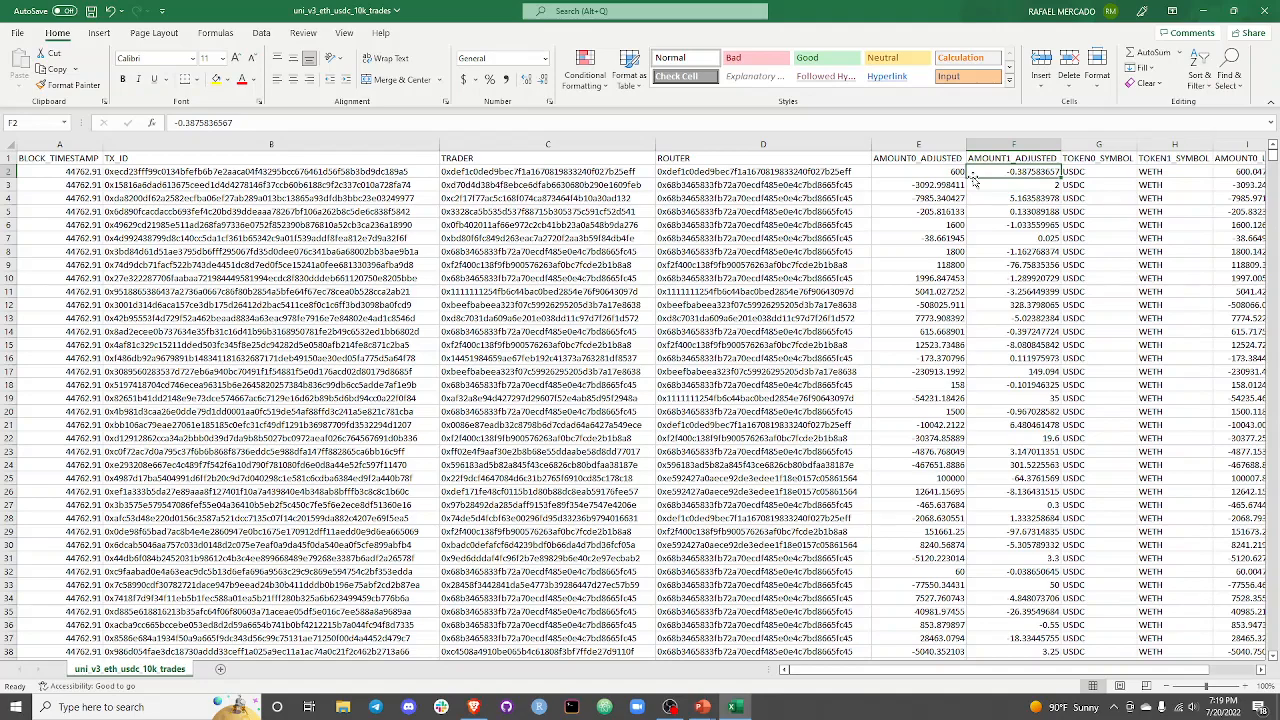
- Review the first trade's token symbols and USD amounts, ending on its AMOUNT0_USD value
key("Right")
key("Right")
key("Right")
key("Right")
key("Right")
key("Right")
key("Right")
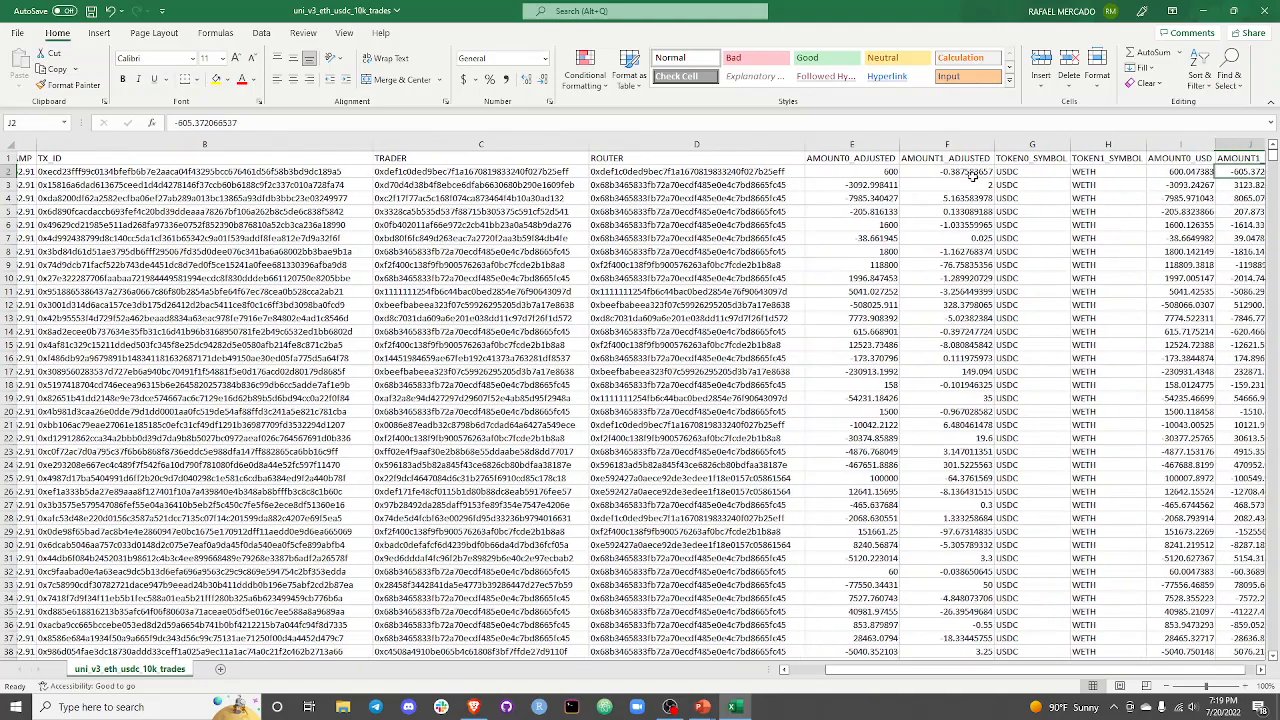
key("Left")
key("Left")
key("Left")
key("Left")
key("Right")
key("Right")
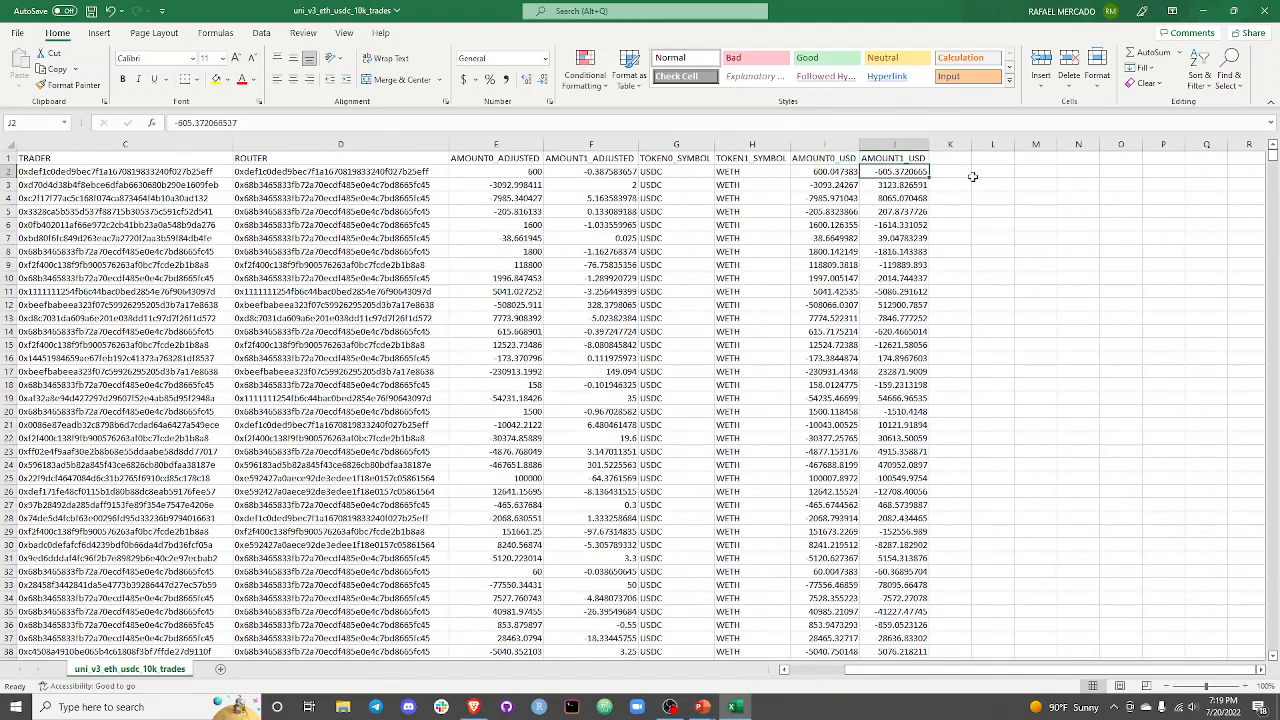
key("Left")
- Compare the dollar value of the 600 USDC transfer on Etherscan with the first trade's AMOUNT0_USD in the Excel workbook
key("alt+Tab")
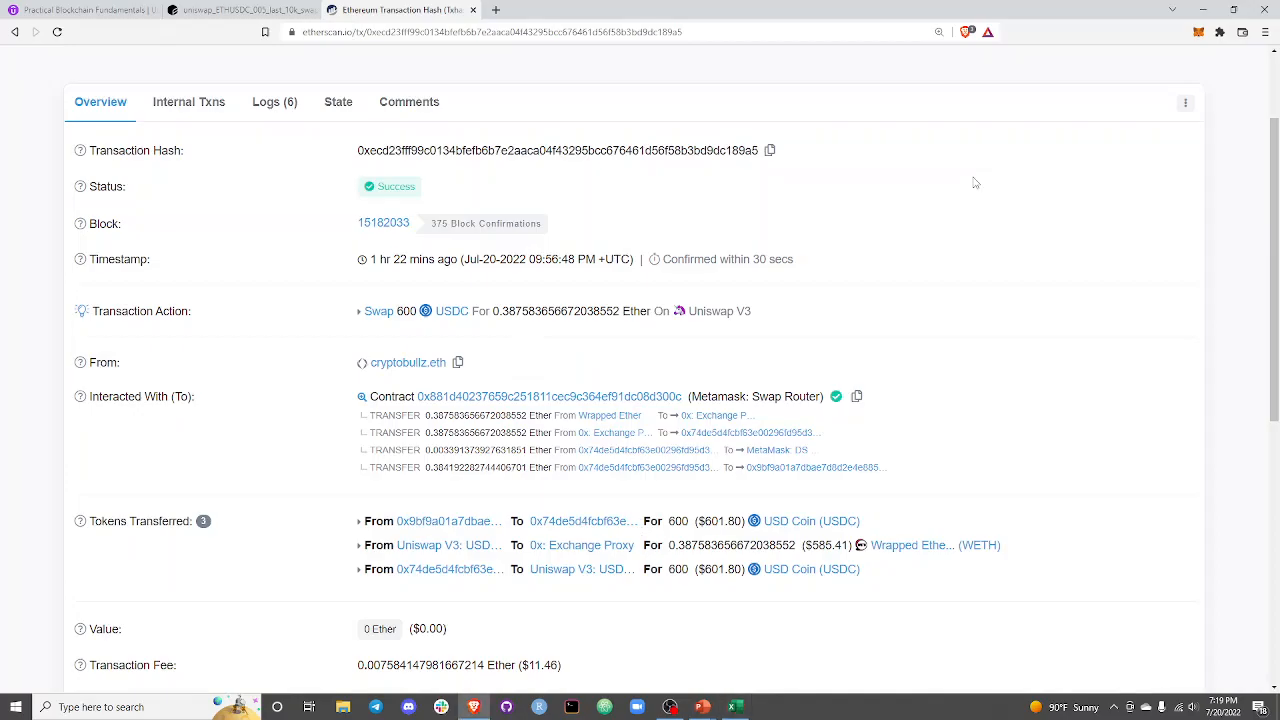
scroll(799, 347, "down", 1)
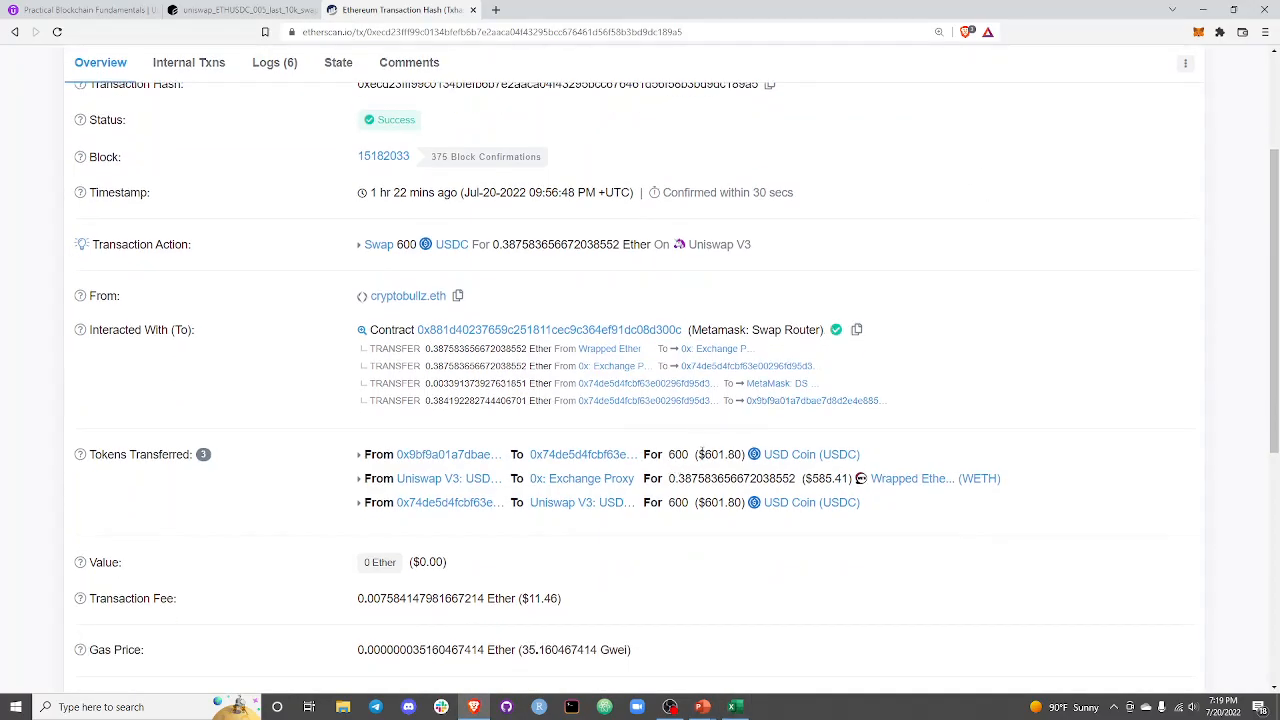
double_click(720, 455)
key("alt+Tab")
left_click(819, 171)
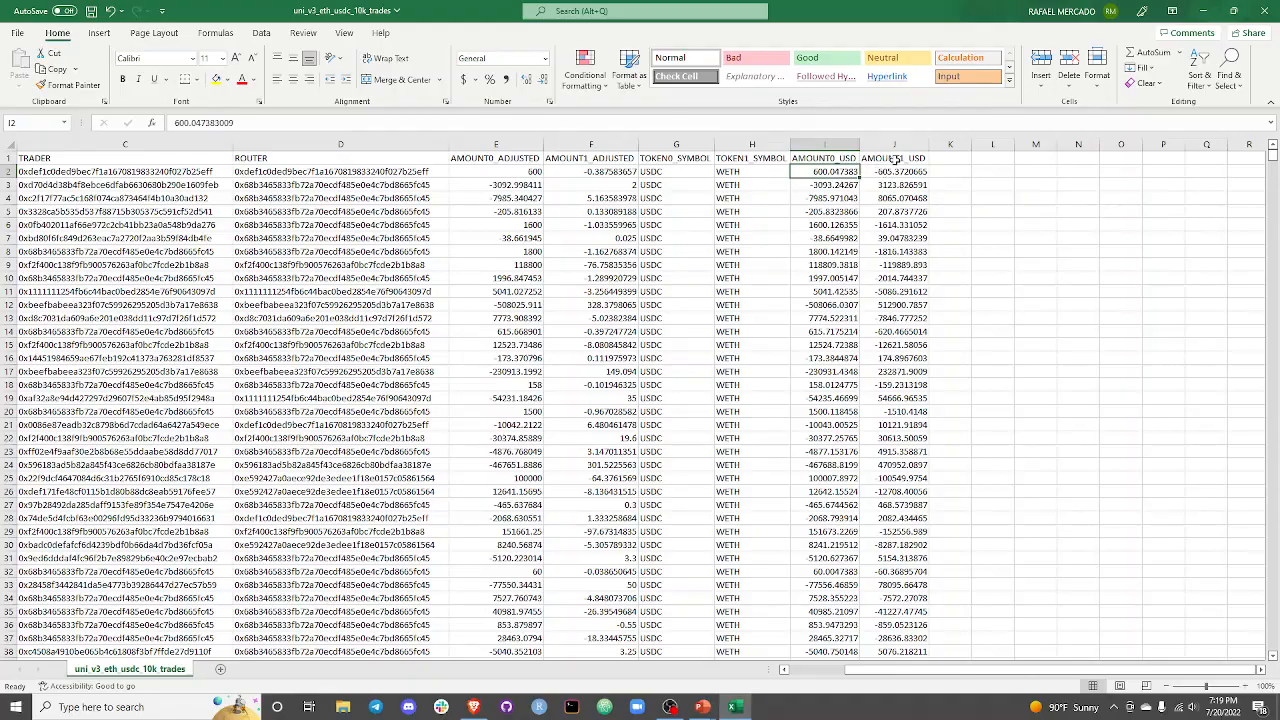
- Switch to Etherscan and examine the dollar value of the Wrapped Ether transfer under Tokens Transferred
key("alt+Tab")
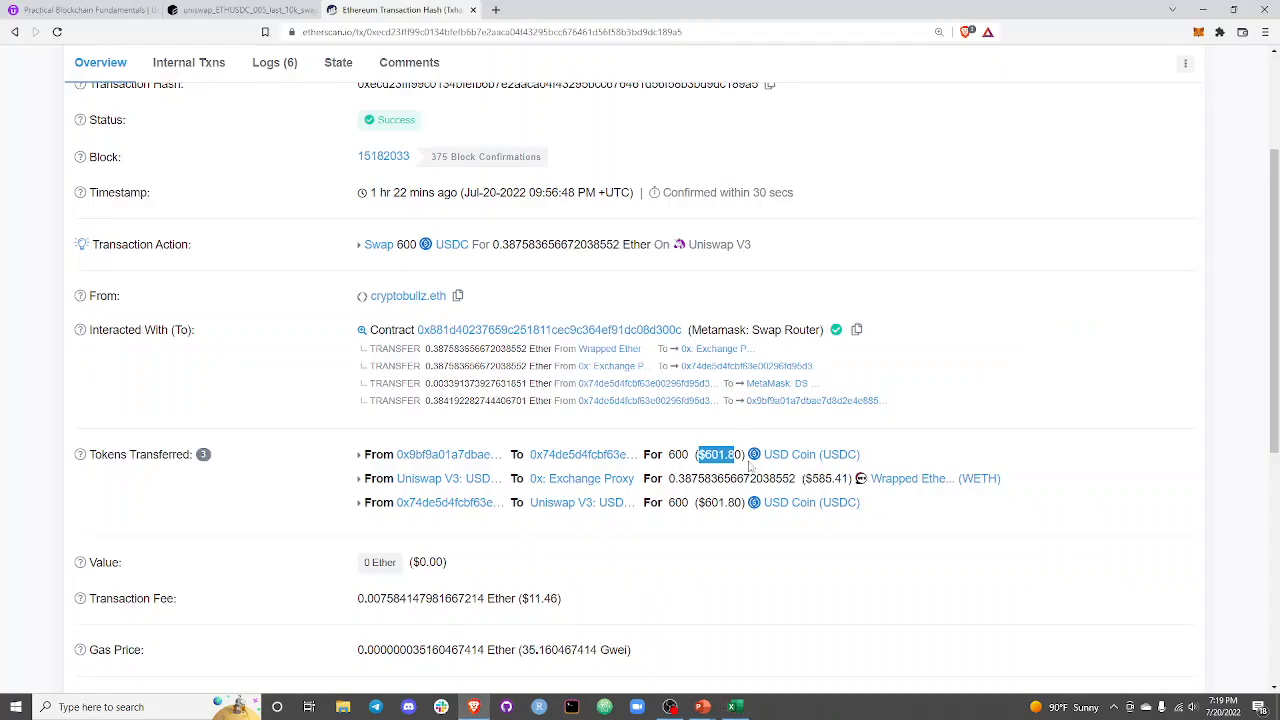
left_click(710, 517)
left_click_drag(802, 478, 848, 478)
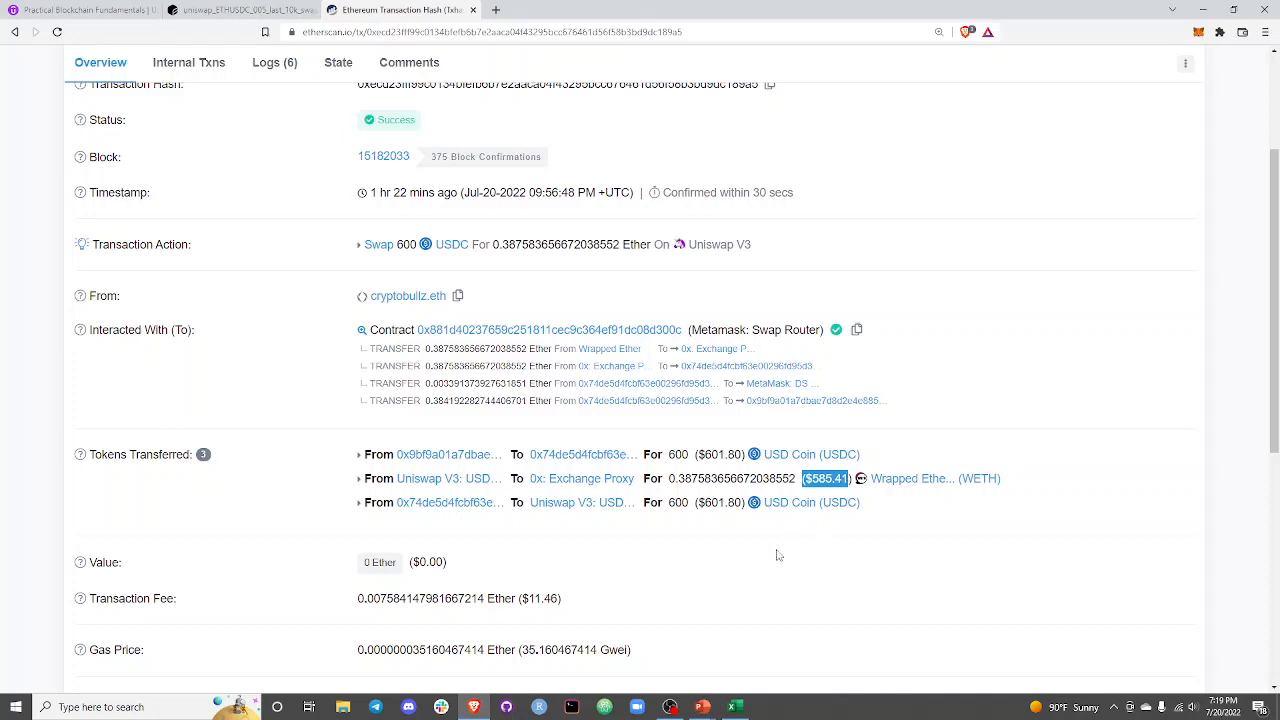
left_click(953, 392)
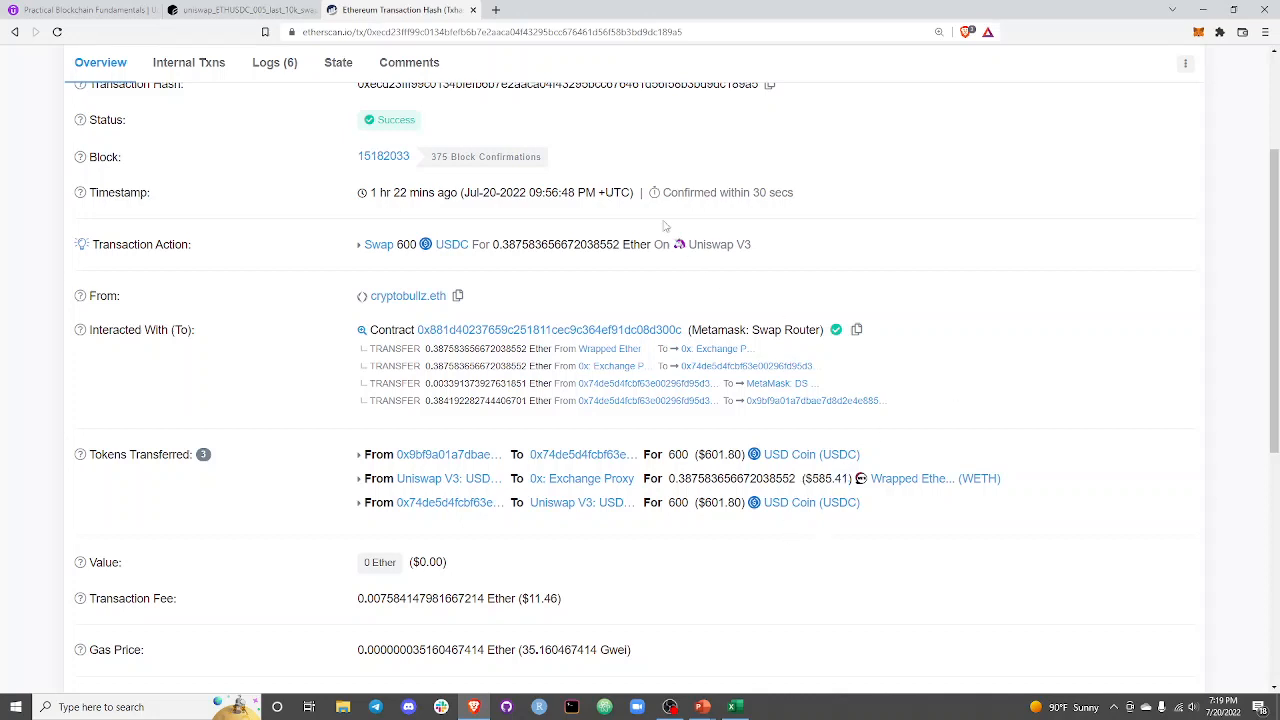
- In the Excel workbook, add the header TRADE_GAIN in K1 and fit column K's width to it
key("alt+Tab")
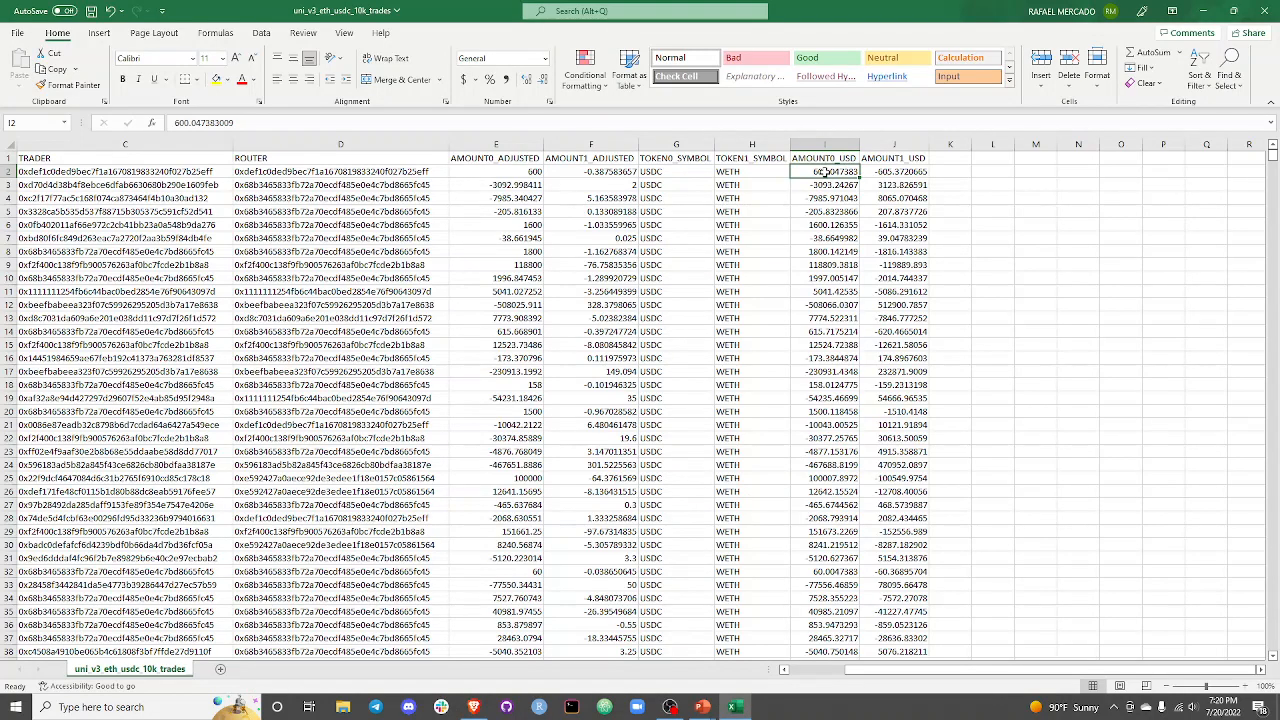
key("Right")
key("Right")
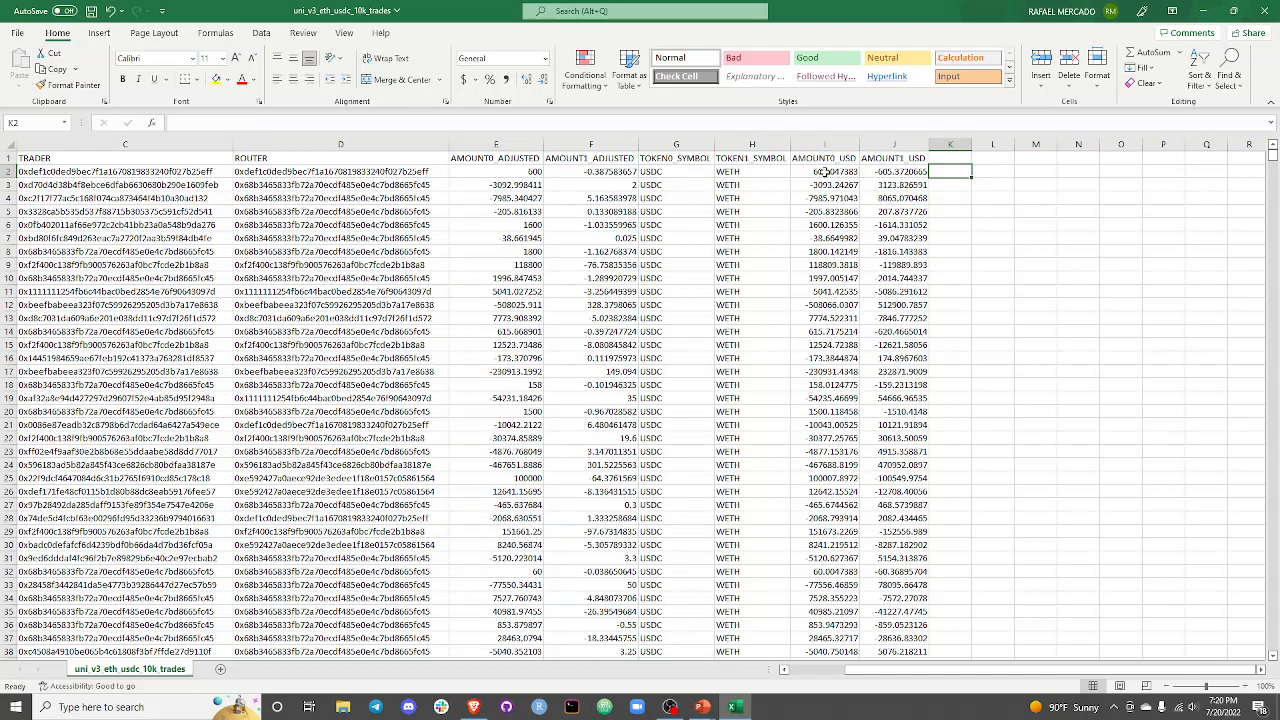
key("Up")
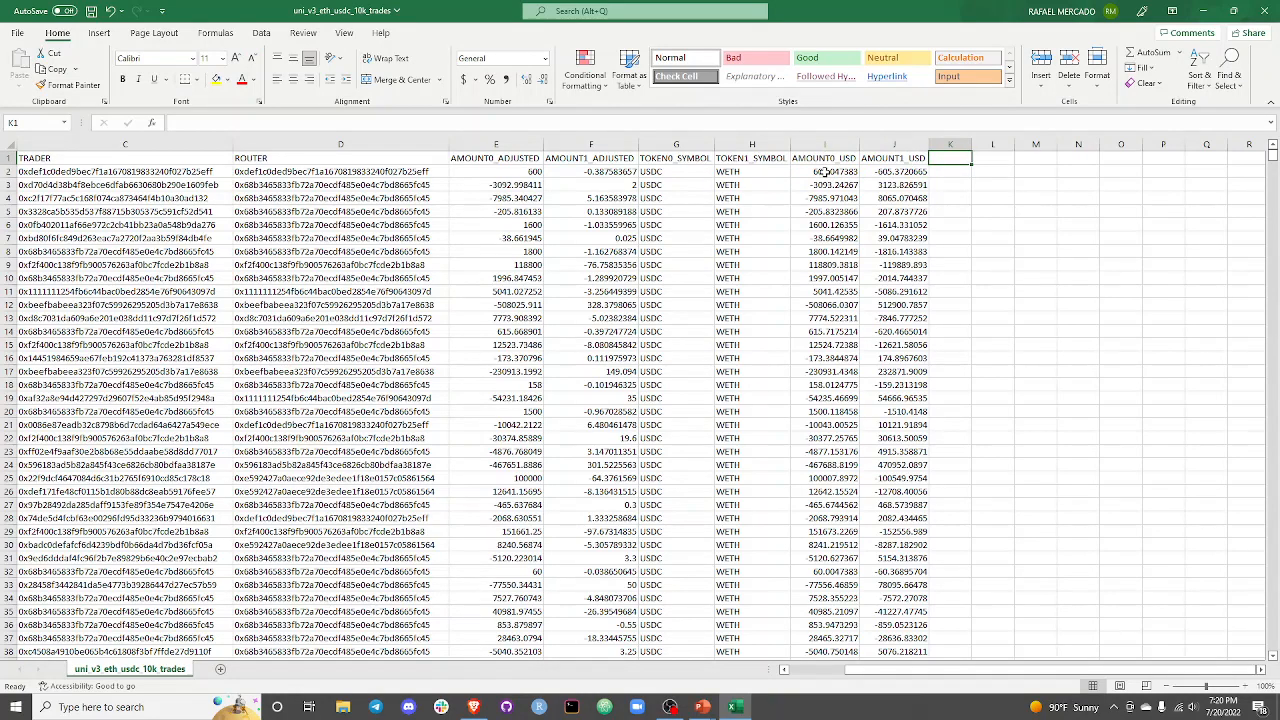
type("TRADE_")
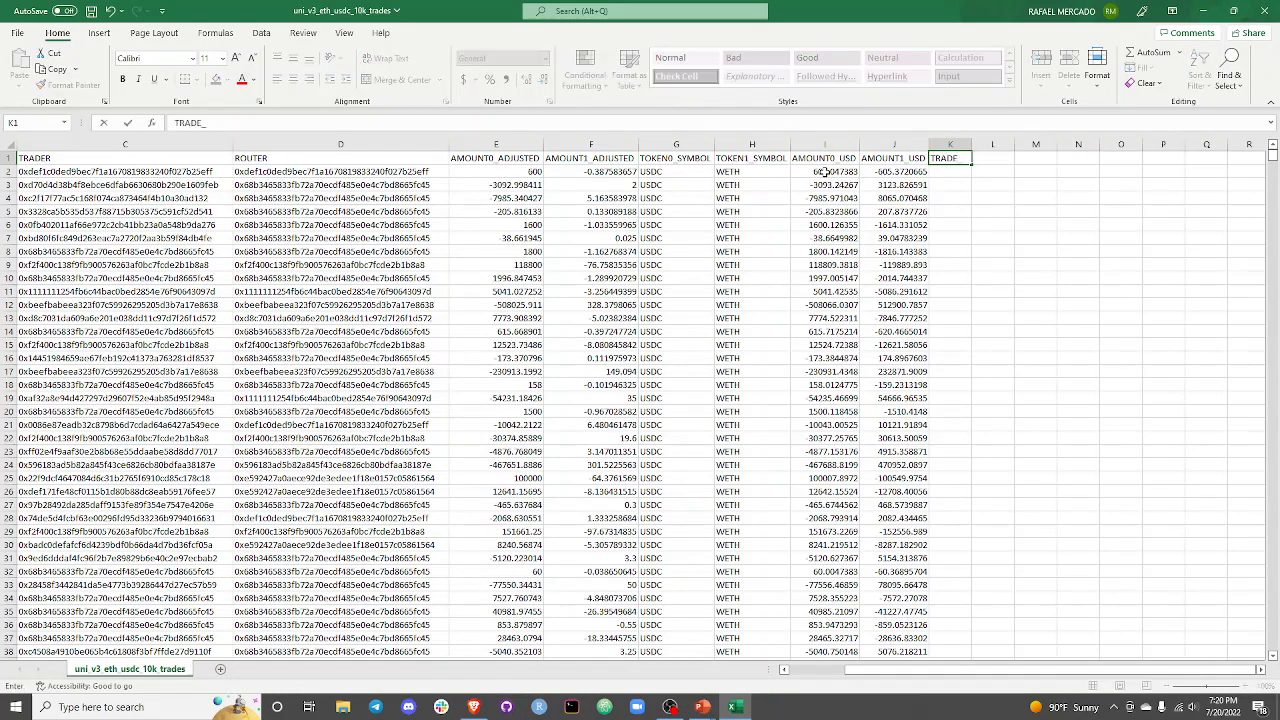
type("GAIN")
key("Return")
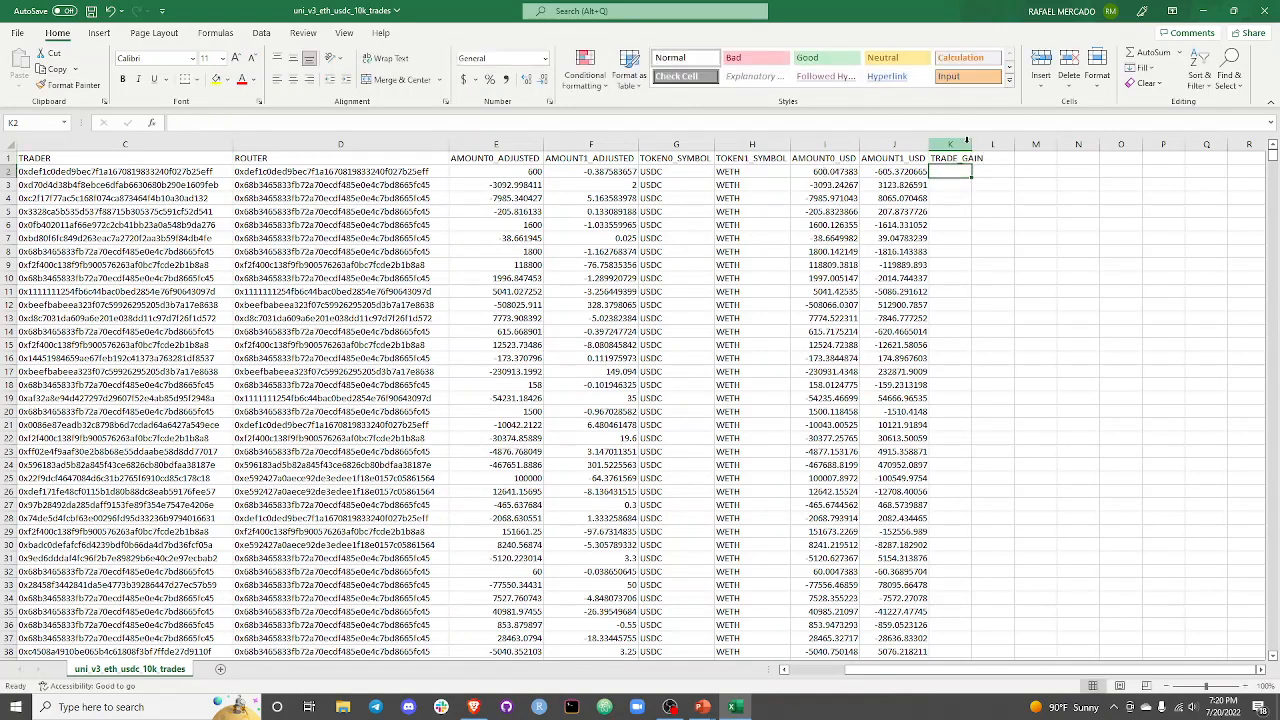
left_click_drag(970, 145, 972, 145)
double_click(972, 145)
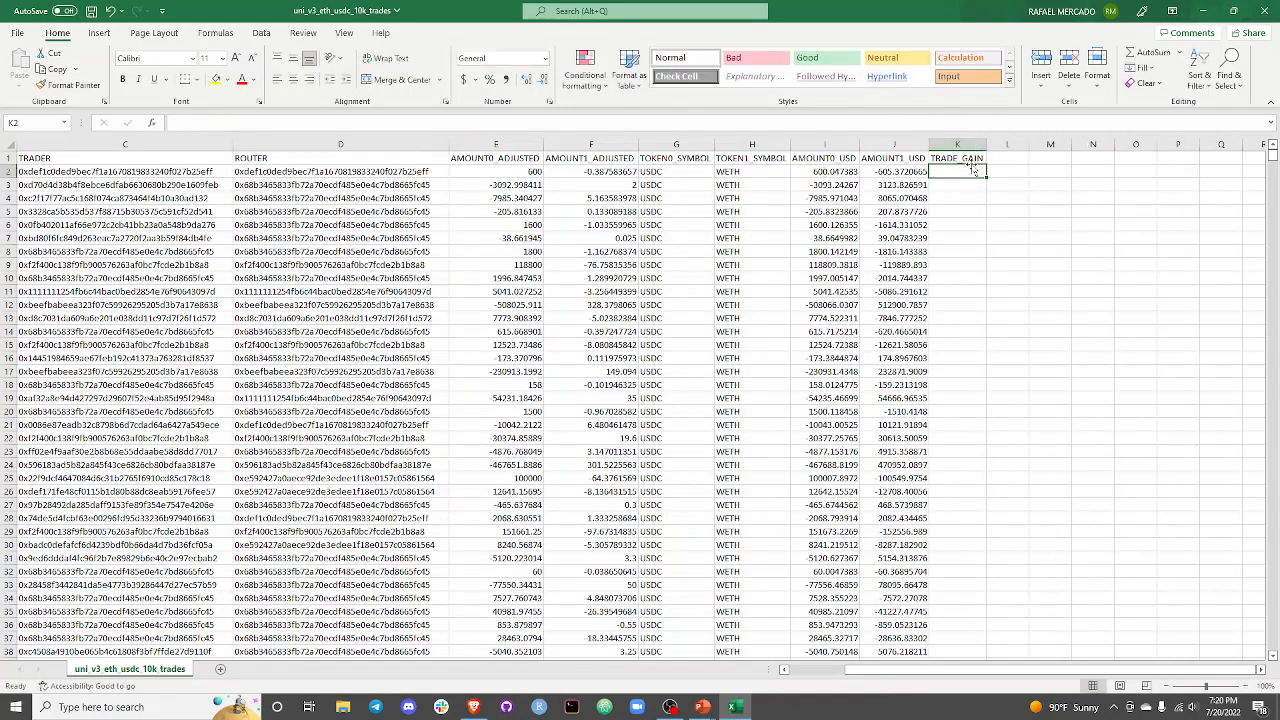
- Compare the first trade's AMOUNT0_USD and AMOUNT1_USD values, check the Etherscan transaction again, and return to the Excel workbook
left_click(824, 171)
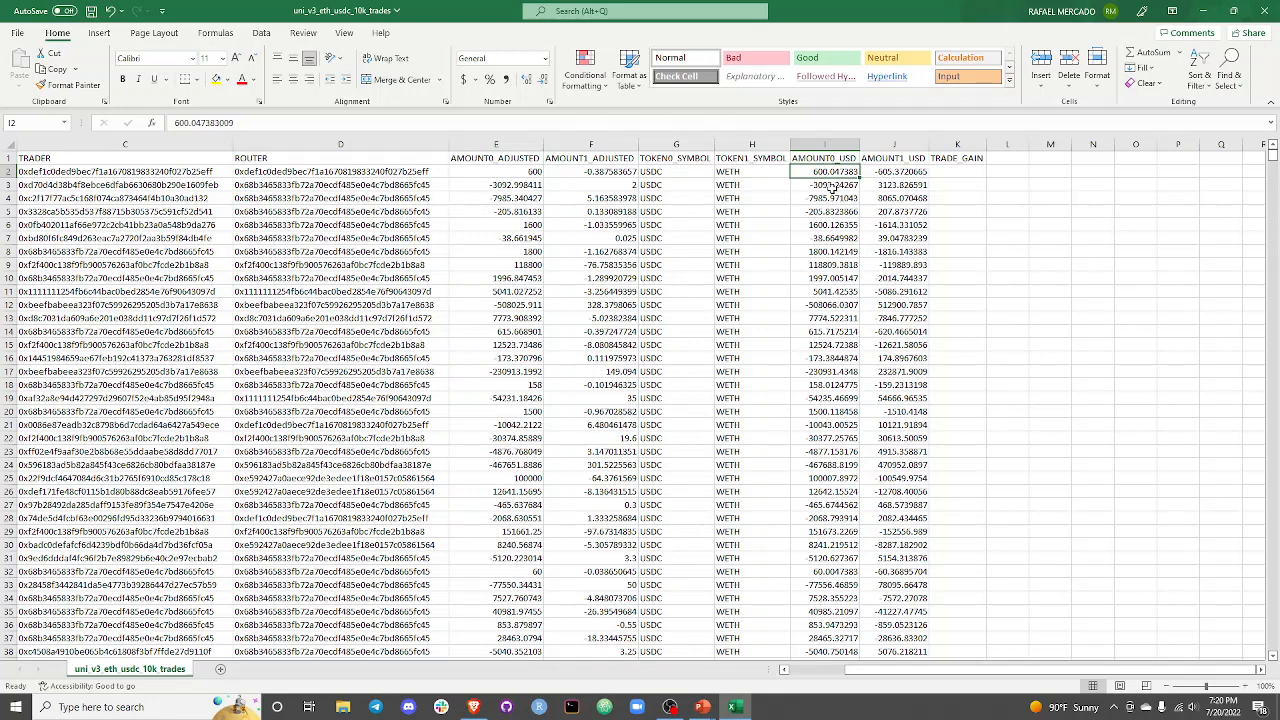
key("Right")
key("Left")
key("Right")
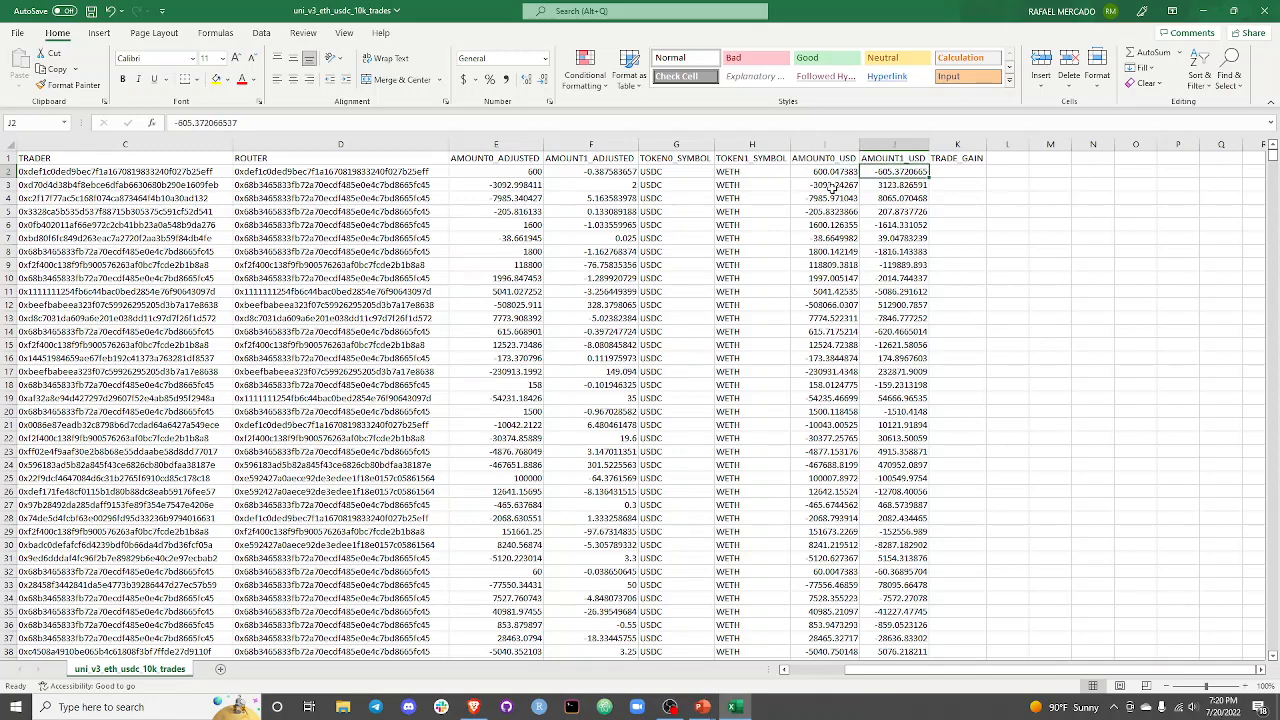
key("alt+Tab")
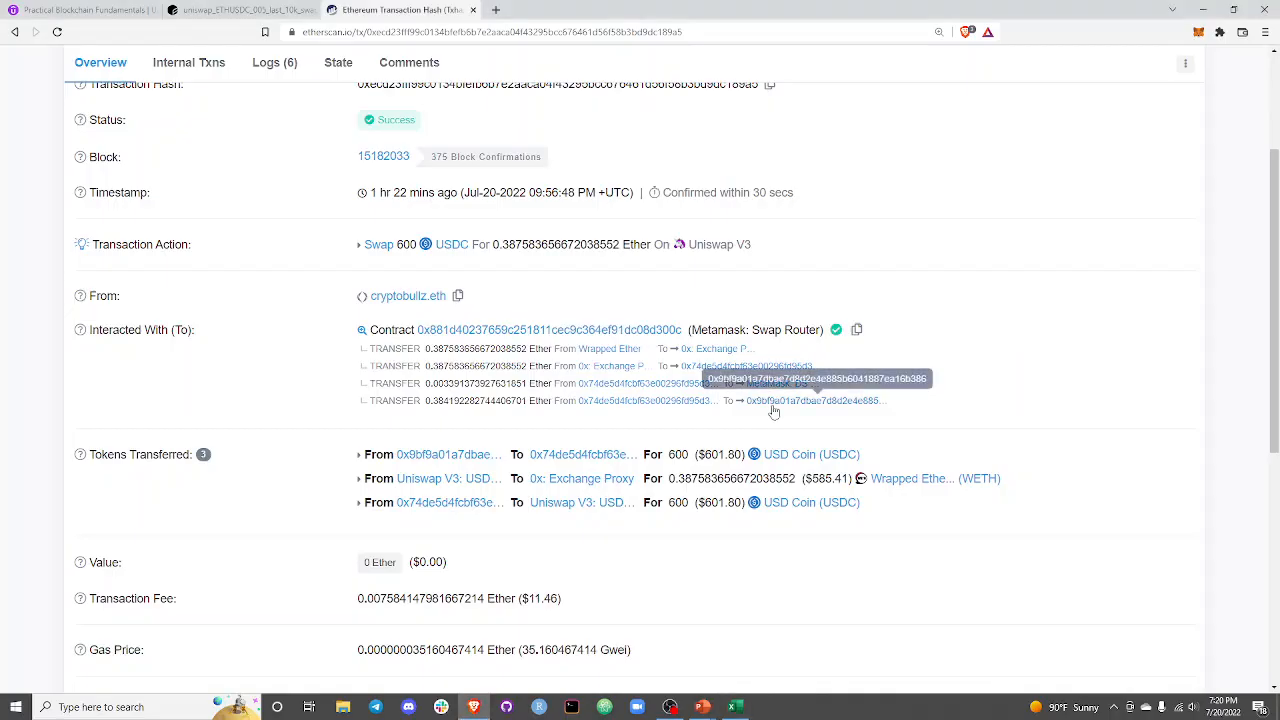
key("alt+Tab")
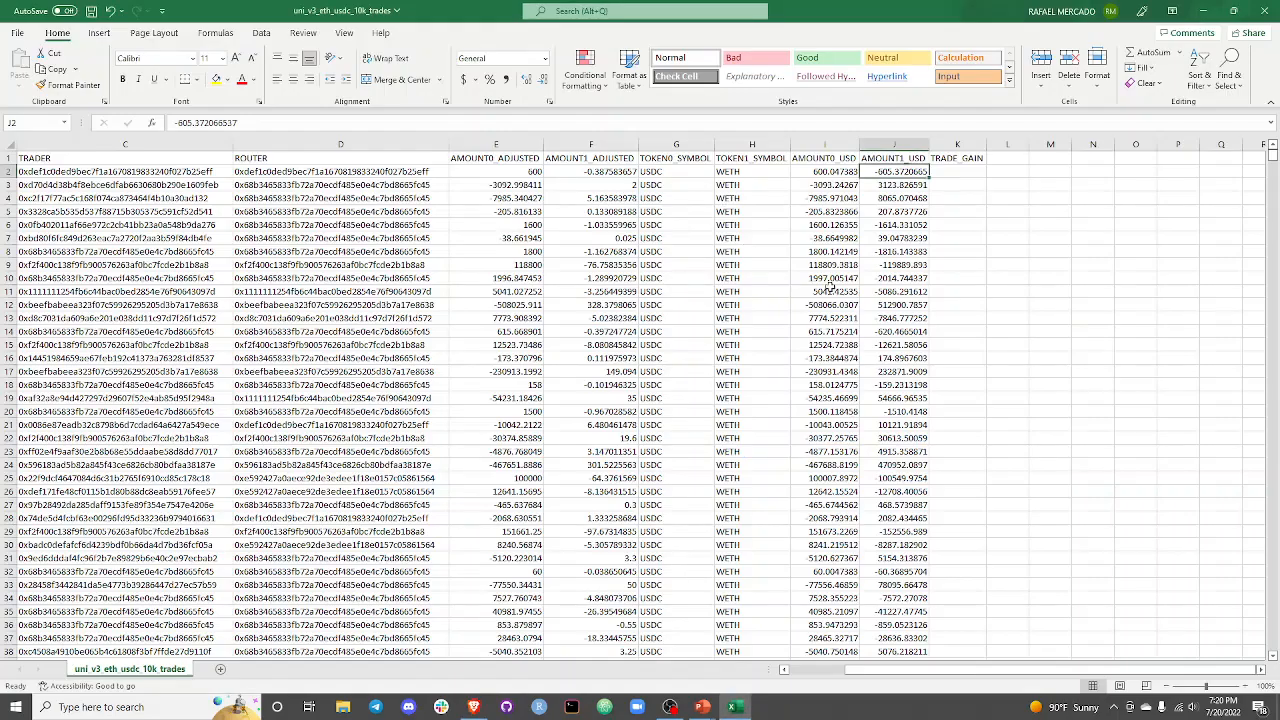
- Fit the width of the AMOUNT1_USD column to its contents
left_click(960, 172)
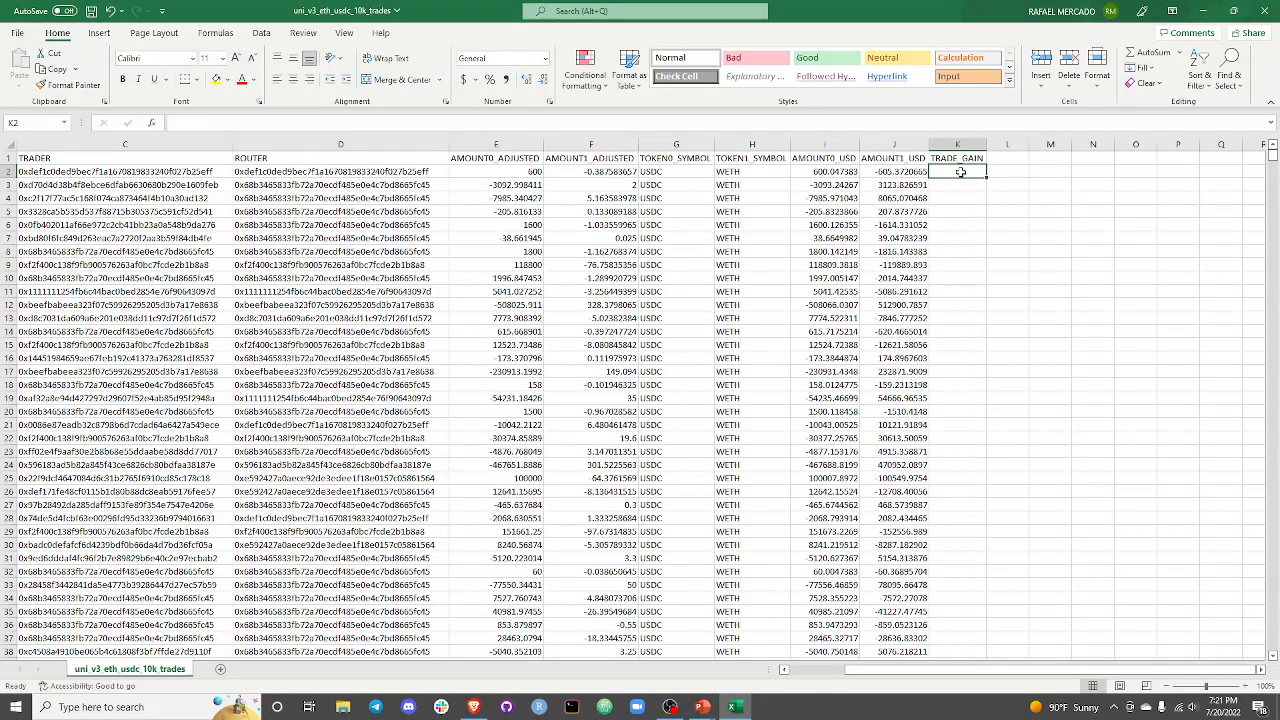
left_click(896, 171)
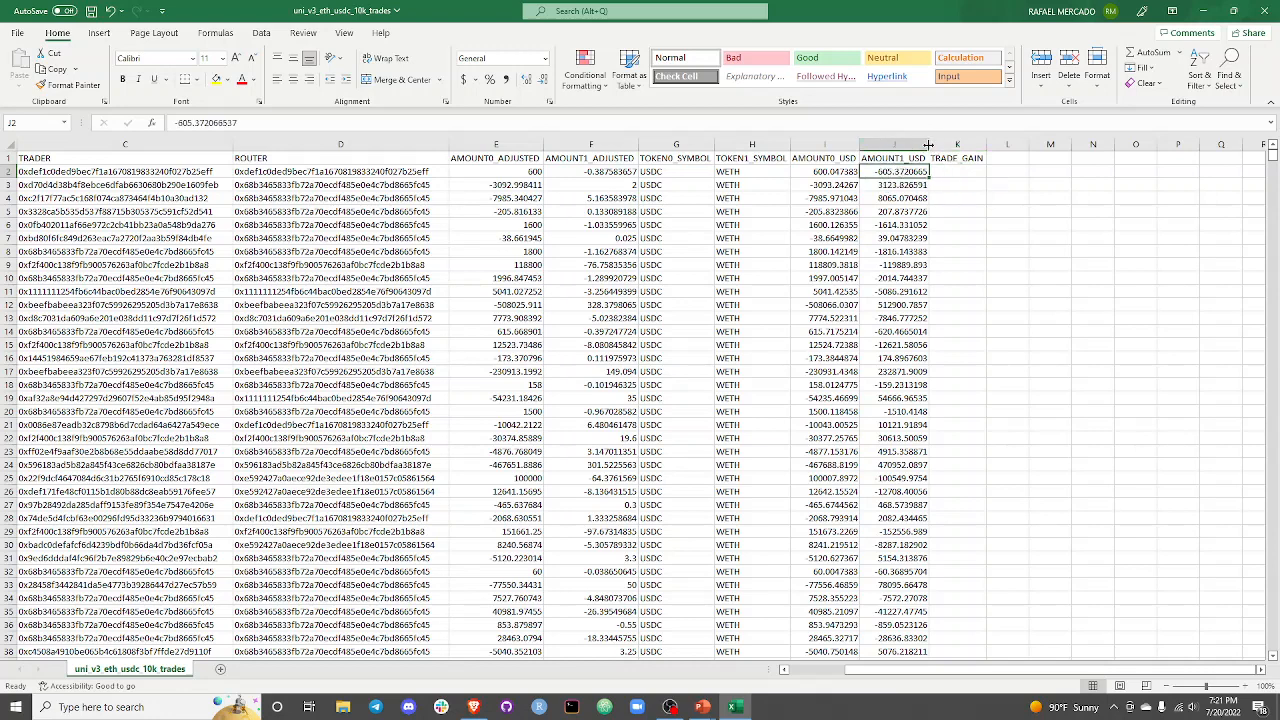
double_click(928, 145)
left_click(972, 171)
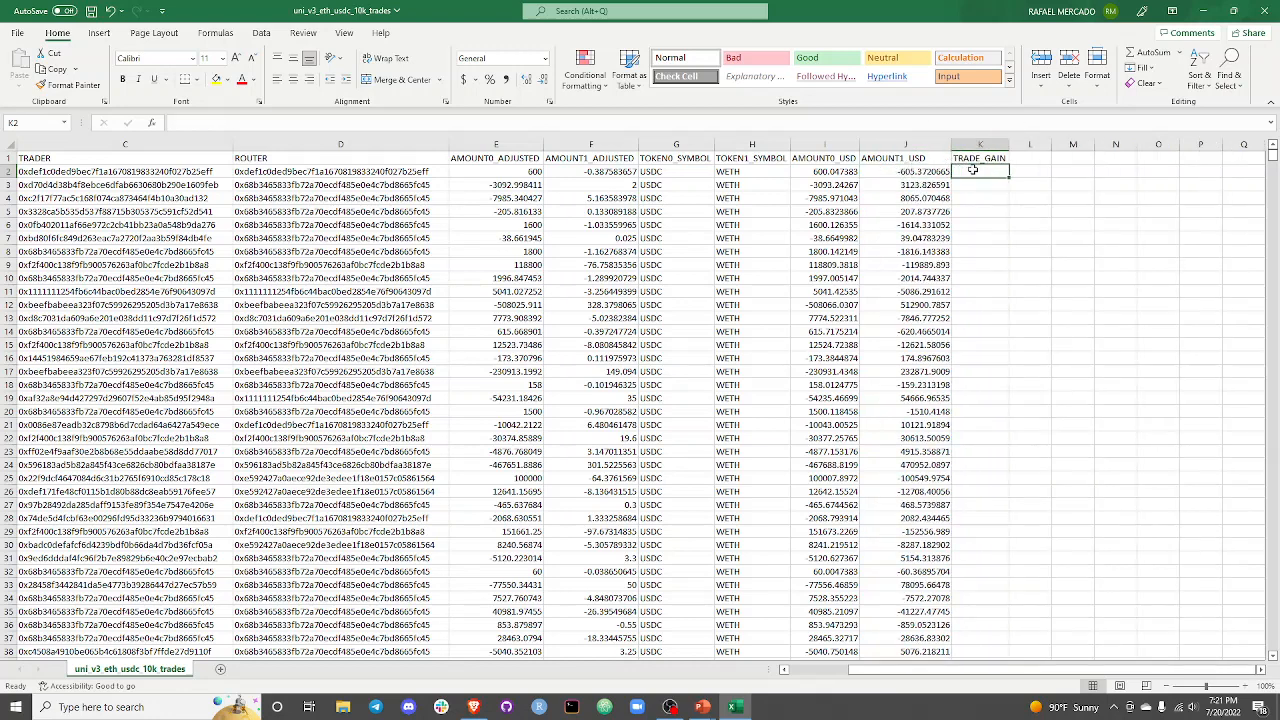
type("(BAS")
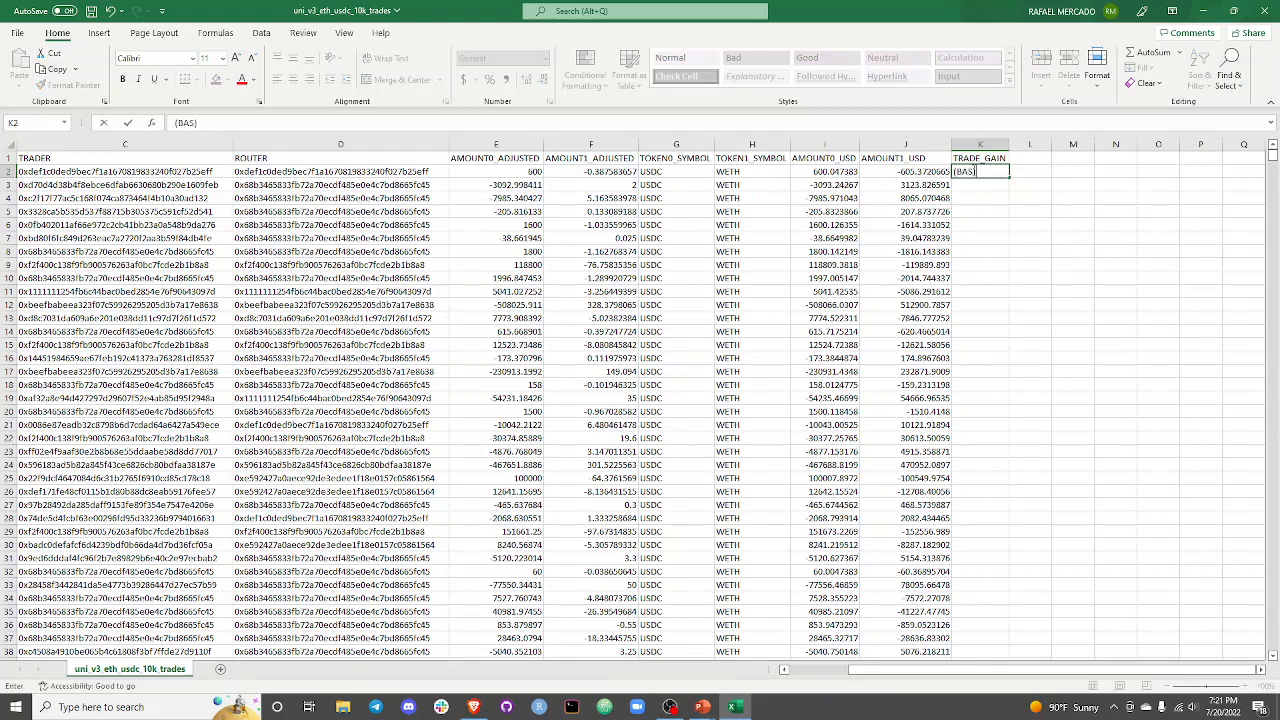
key("BackSpace")
key("BackSpace")
key("BackSpace")
key("BackSpace")
key("BackSpace")
type("ABS")
left_click(929, 170)
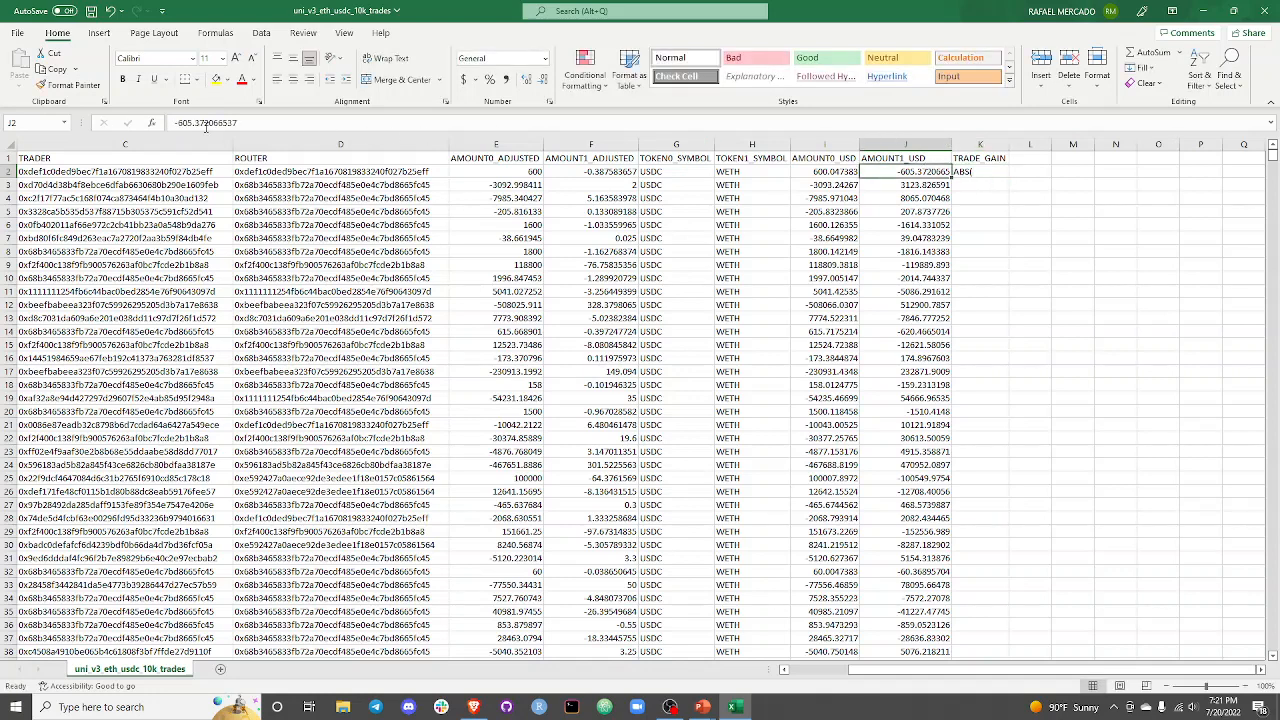
left_click(970, 173)
type("=ABS(")
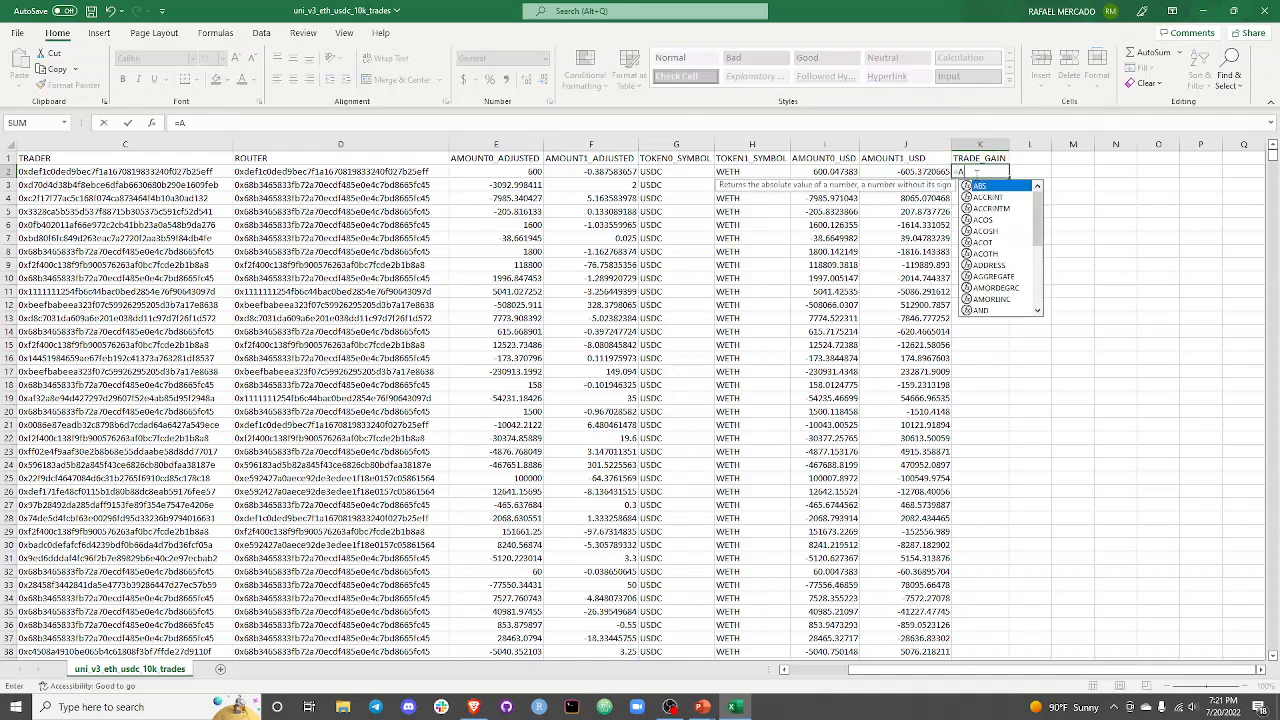
left_click(906, 172)
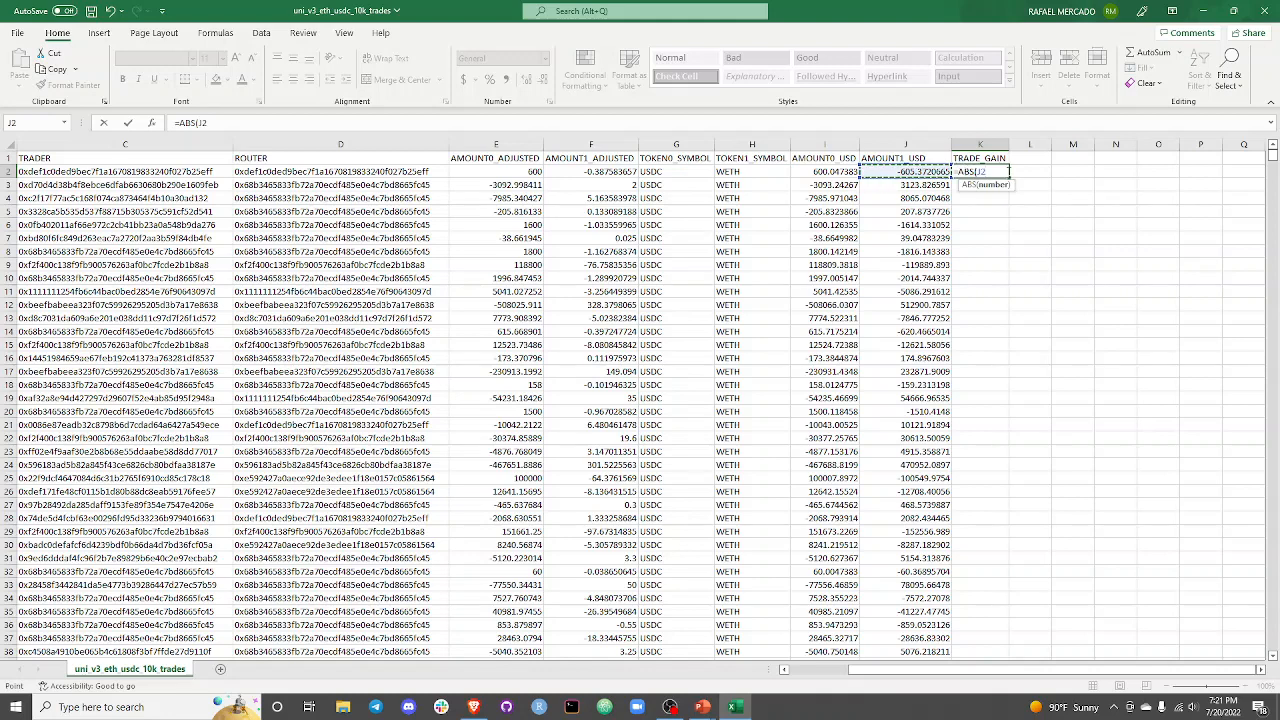
type(")")
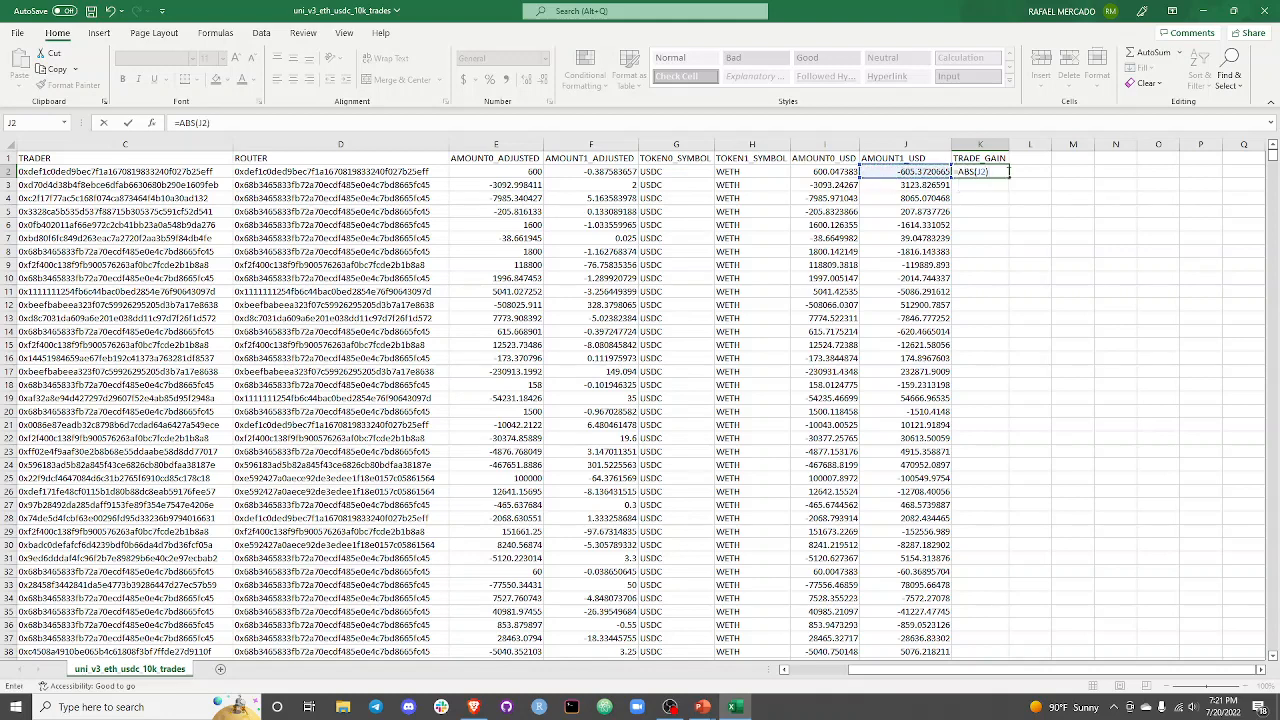
key("BackSpace")
key("BackSpace")
key("BackSpace")
key("BackSpace")
key("BackSpace")
key("BackSpace")
key("BackSpace")
key("BackSpace")
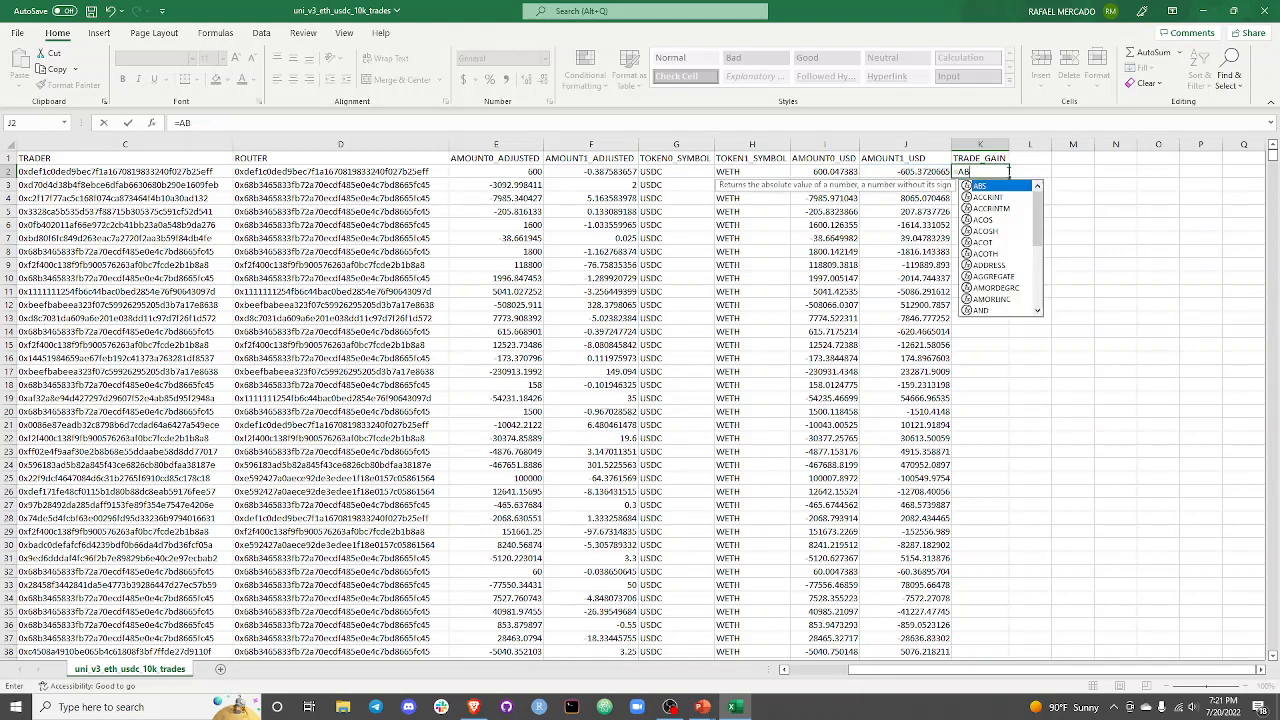
left_click(1000, 160)
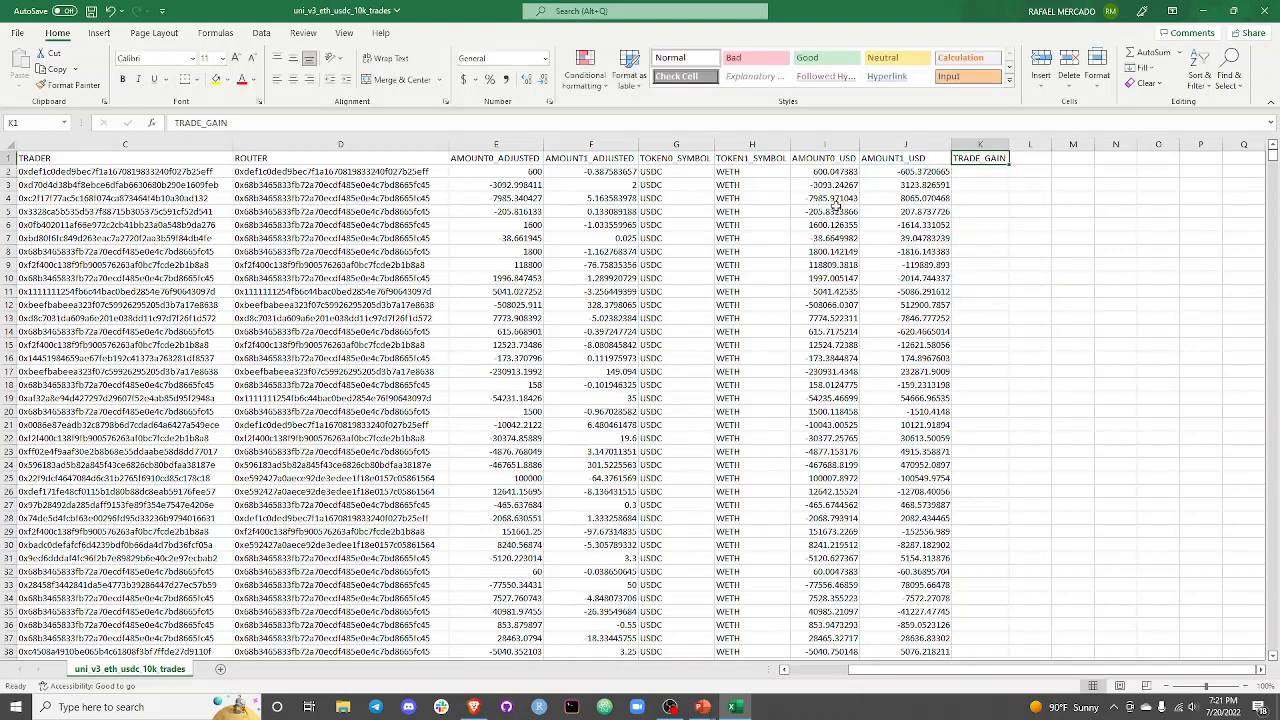
- Rename the TRADE_GAIN header in K1 to TRADE_DELTA
left_click(508, 173)
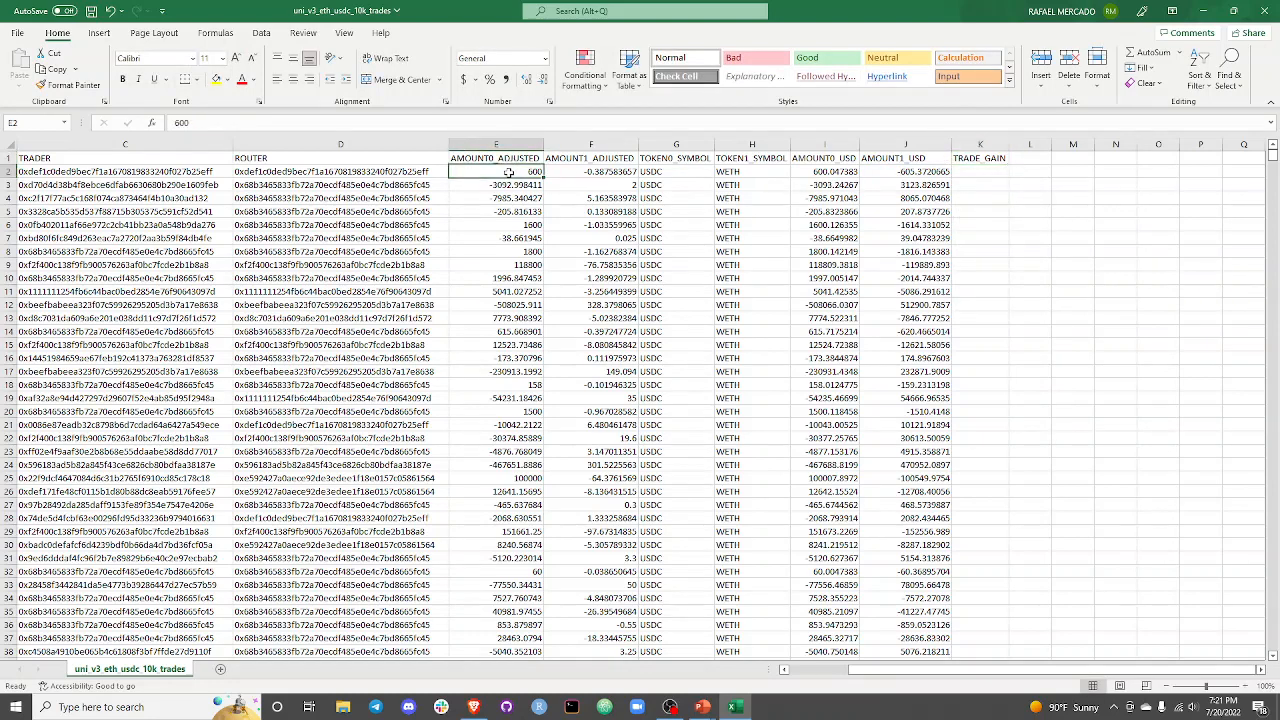
left_click(983, 160)
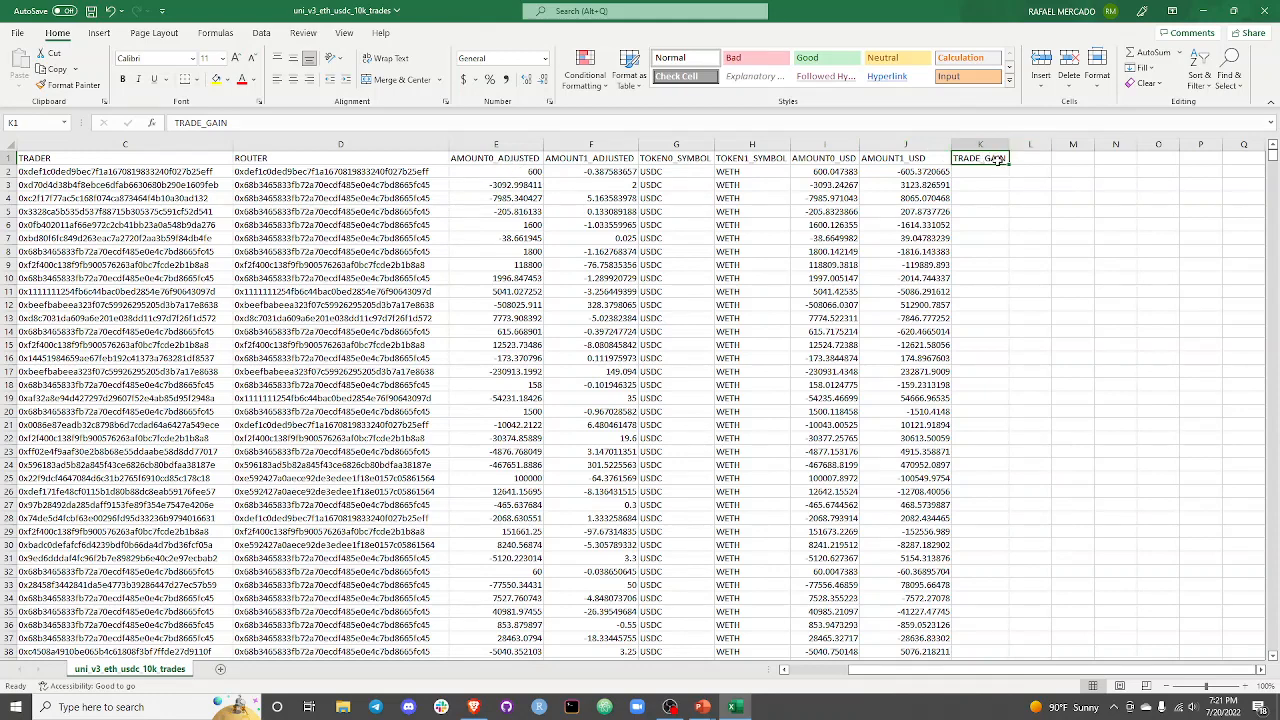
type("TRADE_")
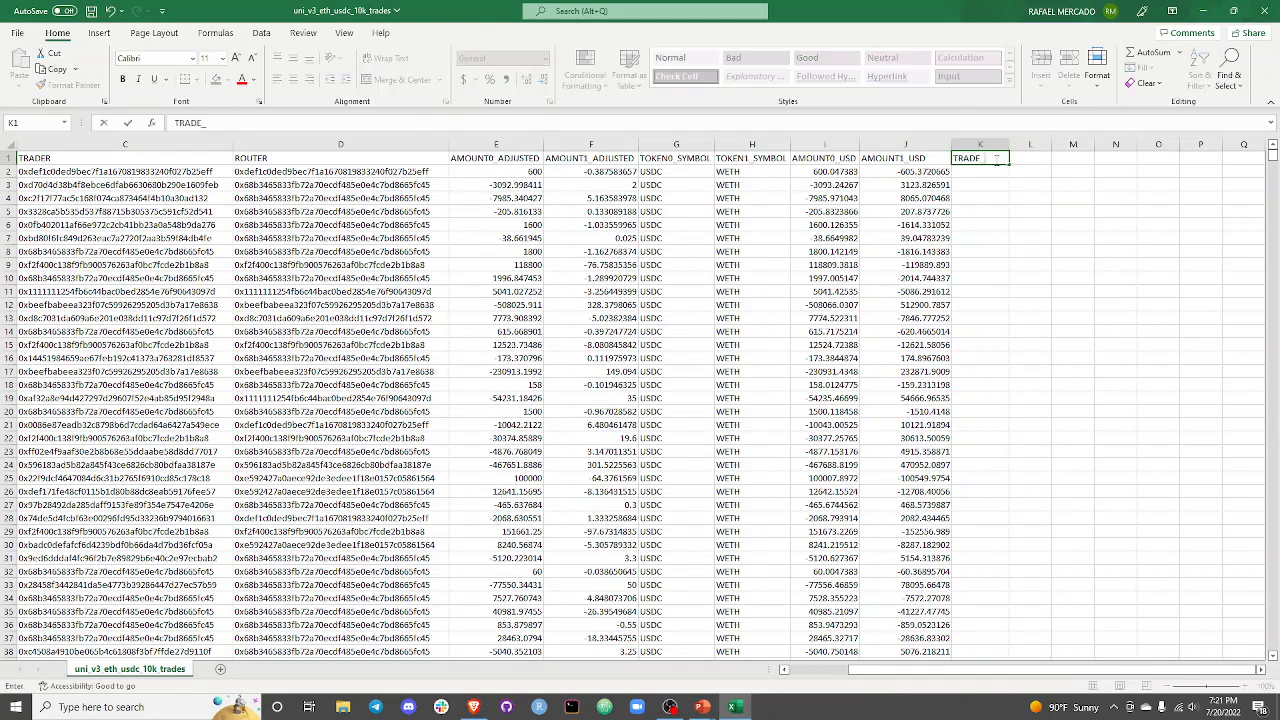
type("DELTA")
key("Return")
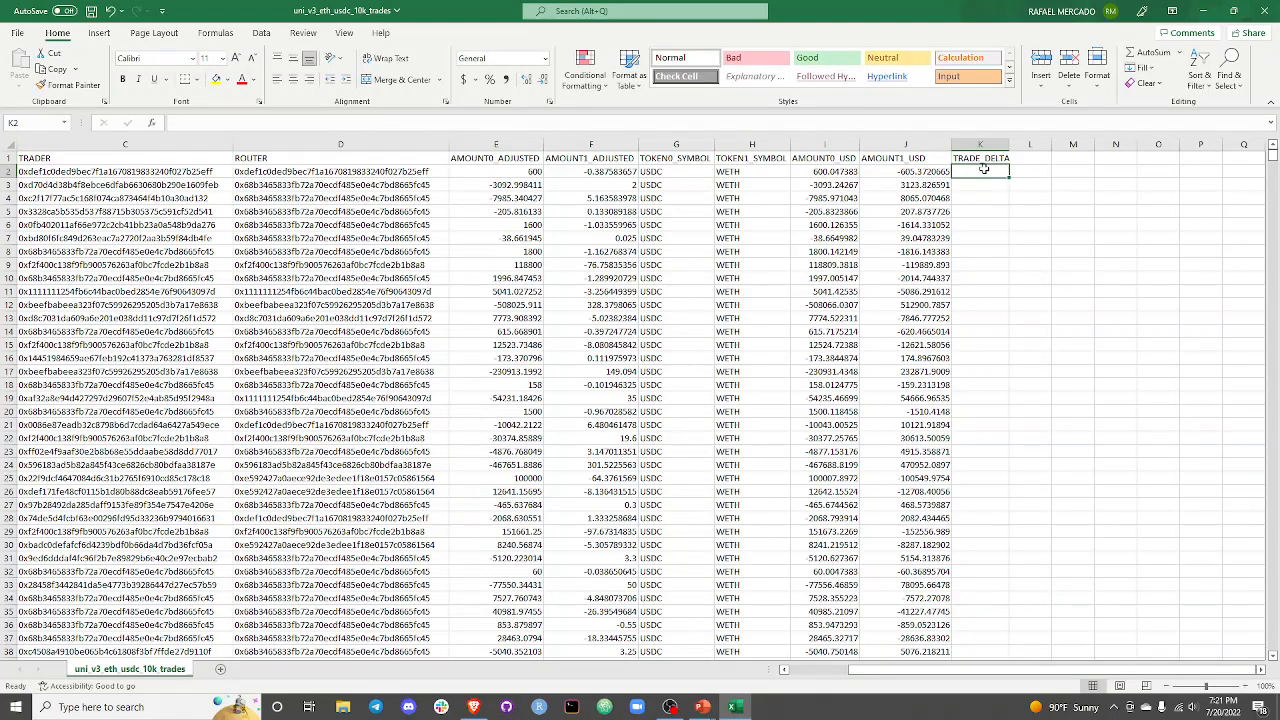
type("=ABS")
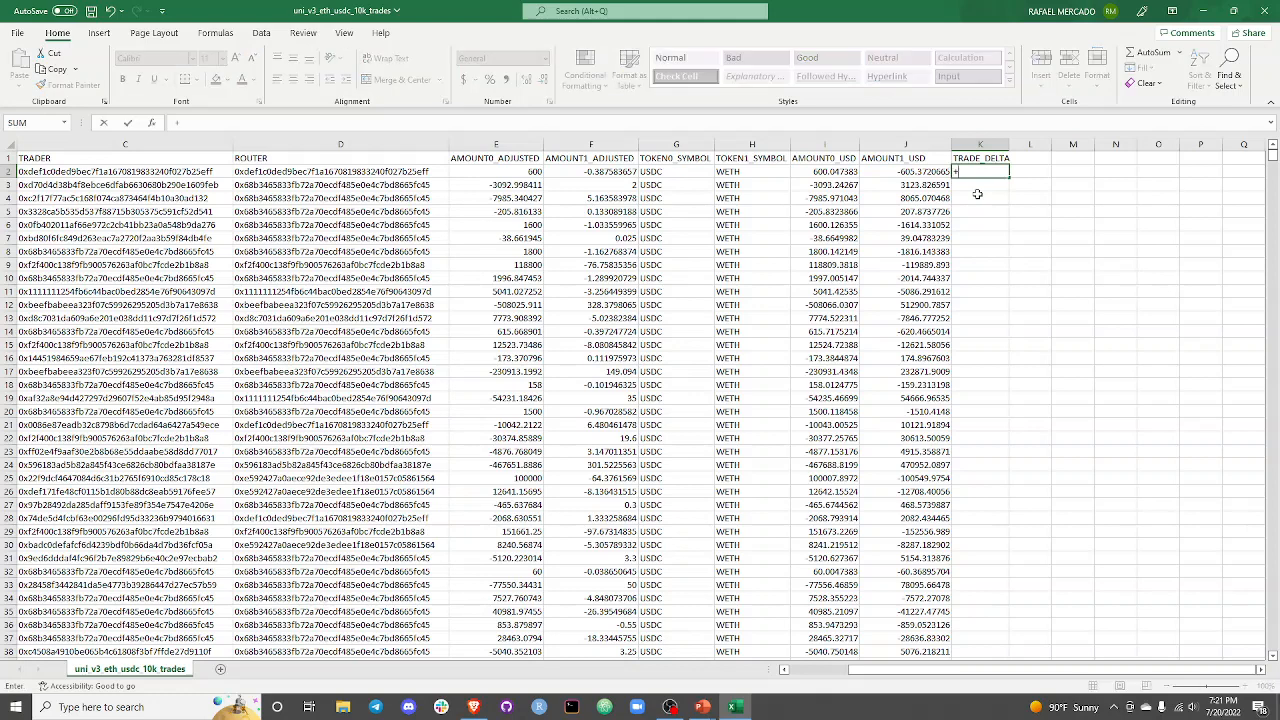
key("BackSpace")
key("BackSpace")
key("BackSpace")
key("BackSpace")
- Enter the formula =ABS(J2)-ABS(I2) in K2 to calculate the first trade's delta
type("=ABS(")
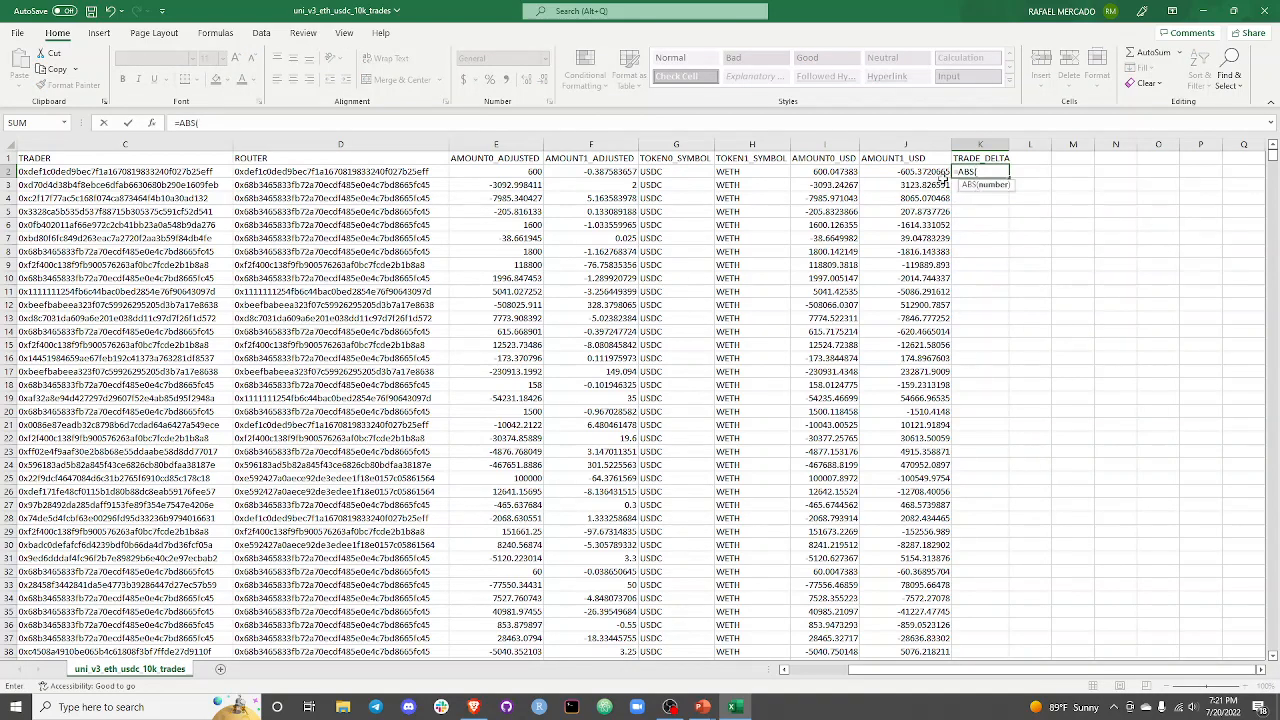
left_click(918, 170)
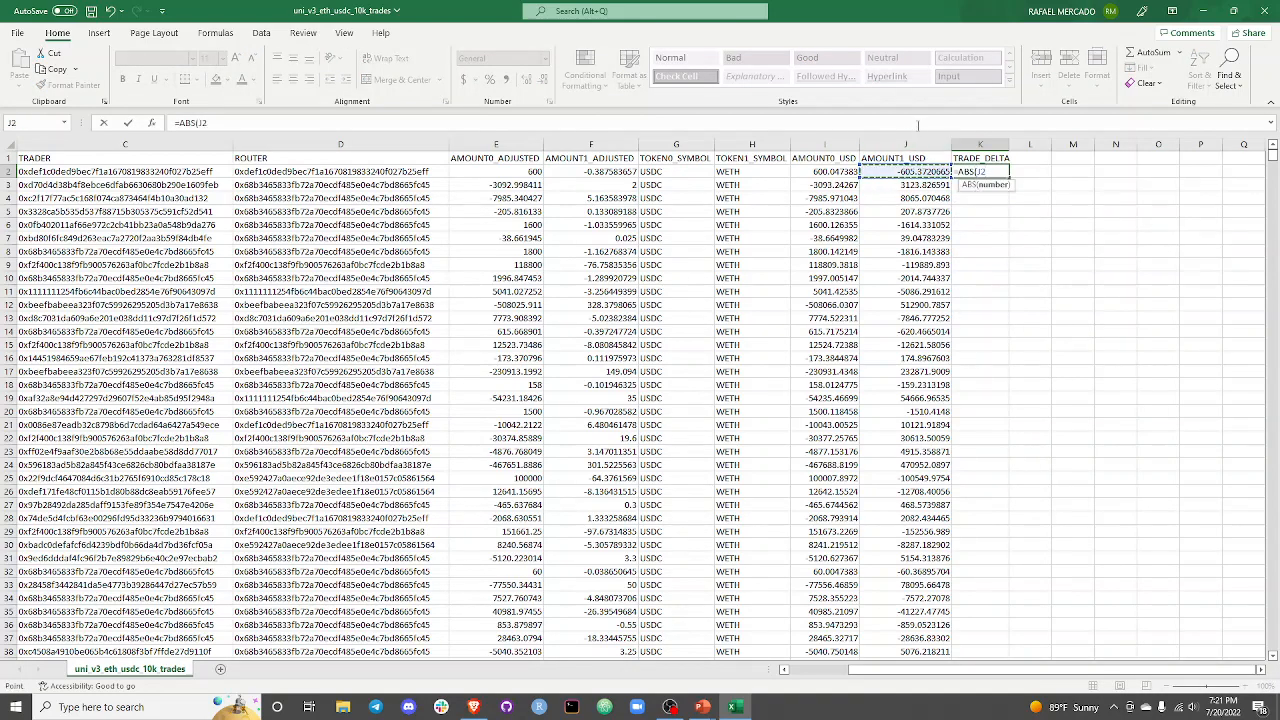
left_click(918, 124)
type(")-ABS(")
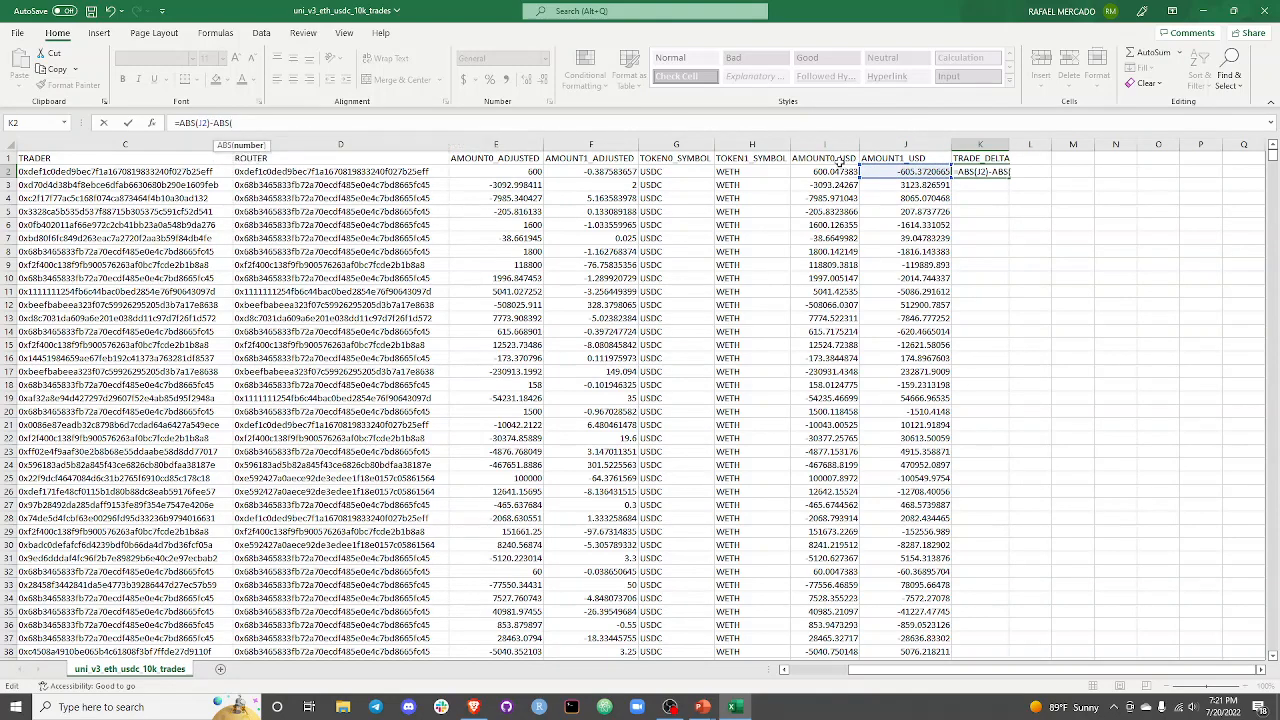
left_click(836, 171)
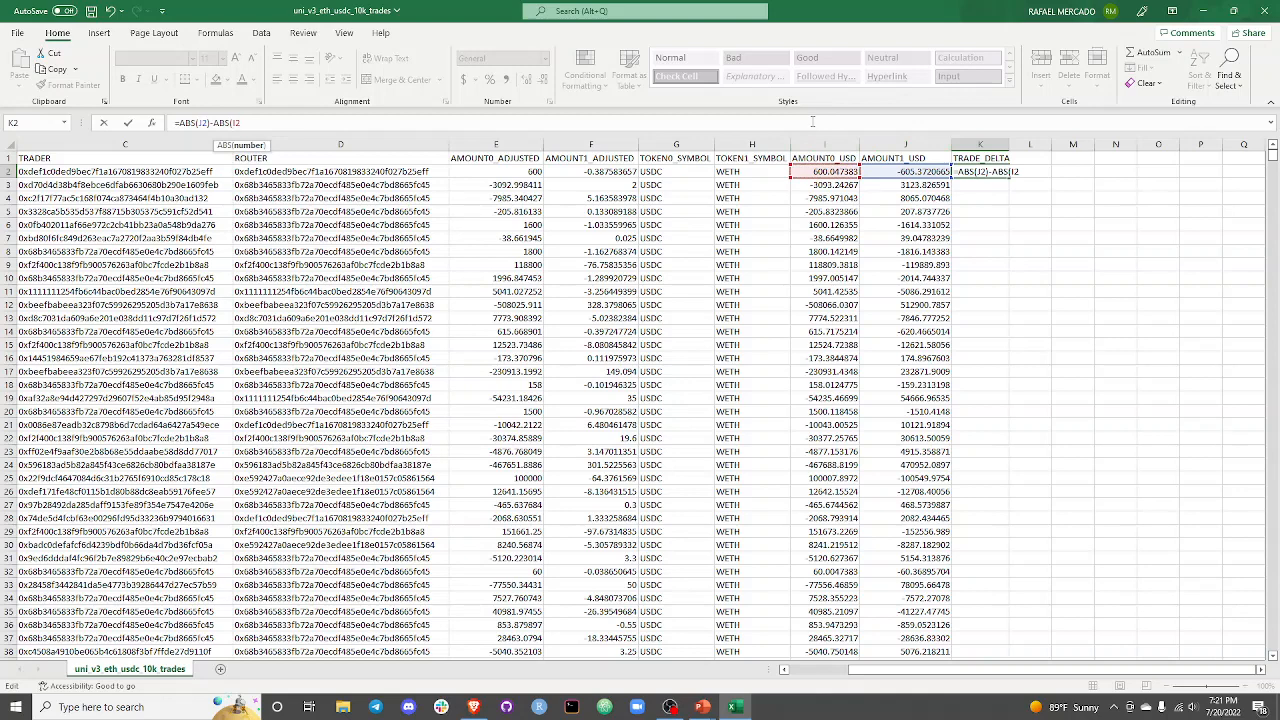
type(")")
key("Return")
- Fill the K2 formula down the whole TRADE_DELTA column
left_click(996, 171)
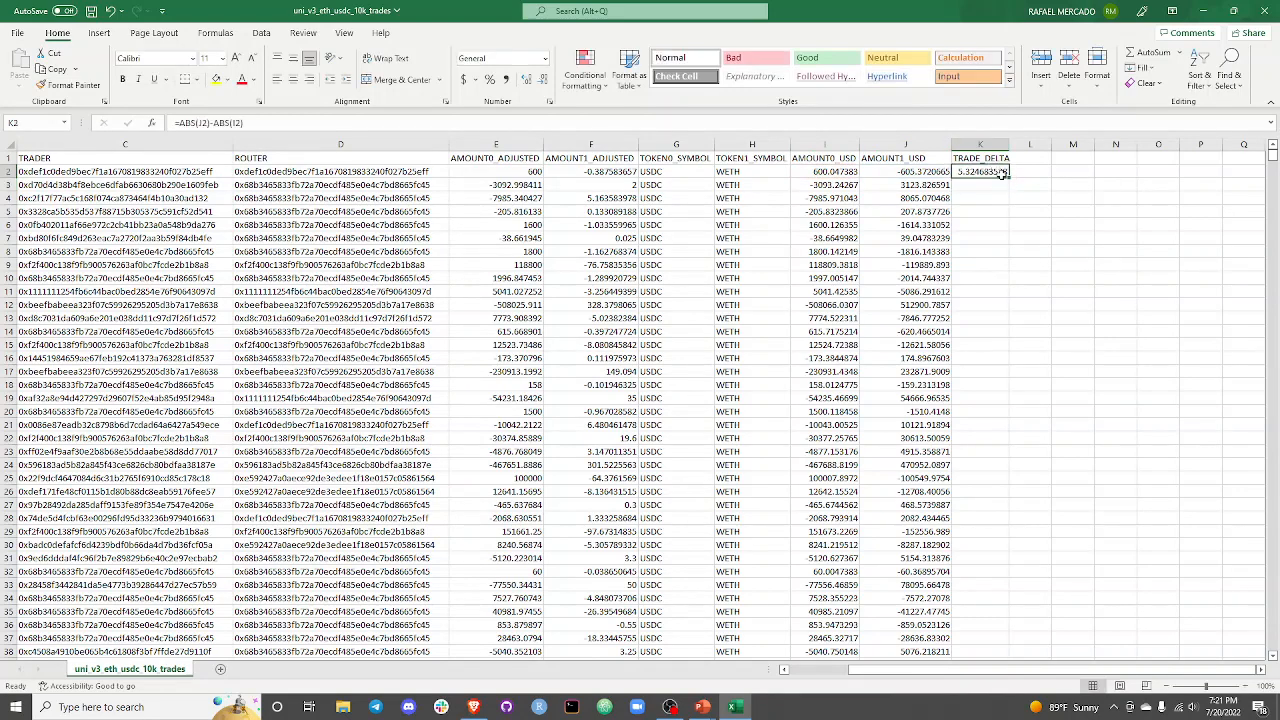
double_click(1001, 173)
left_click(980, 172)
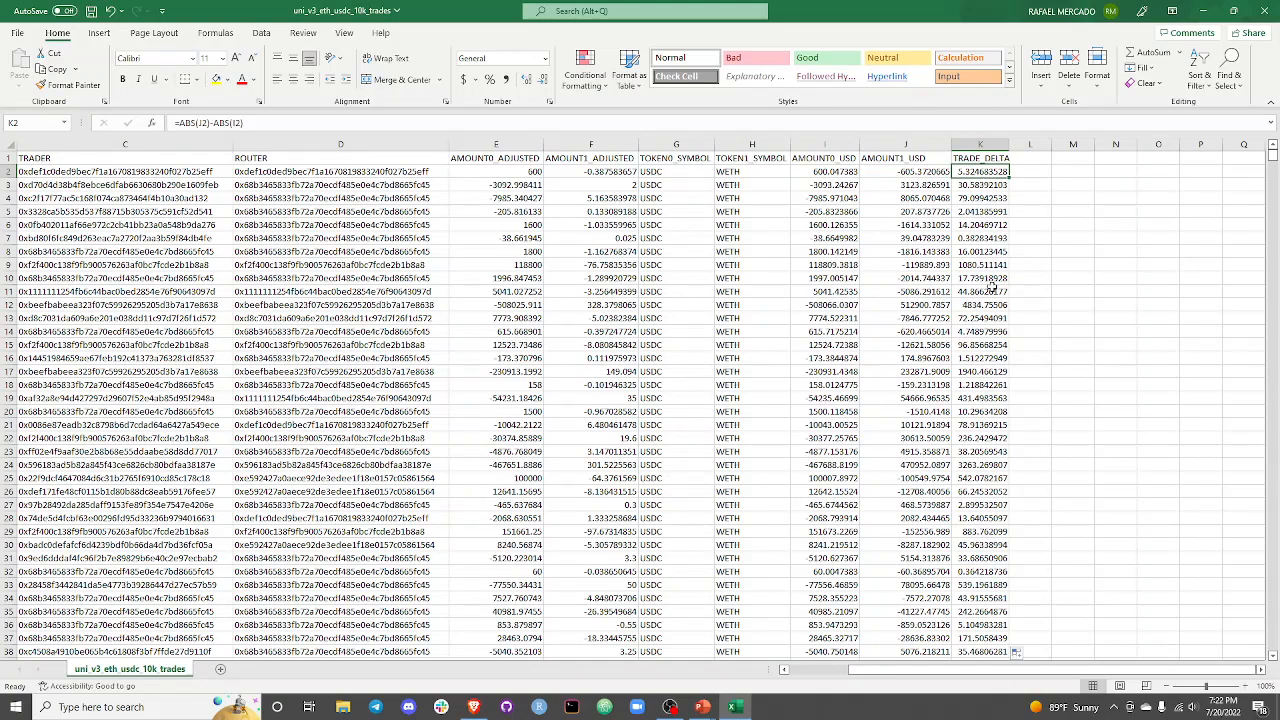
- Examine the calculated TRADE_DELTA values down the column, checking rows 74 to 76, and return to the first trade
scroll(970, 312, "down", 9)
scroll(970, 312, "down", 8)
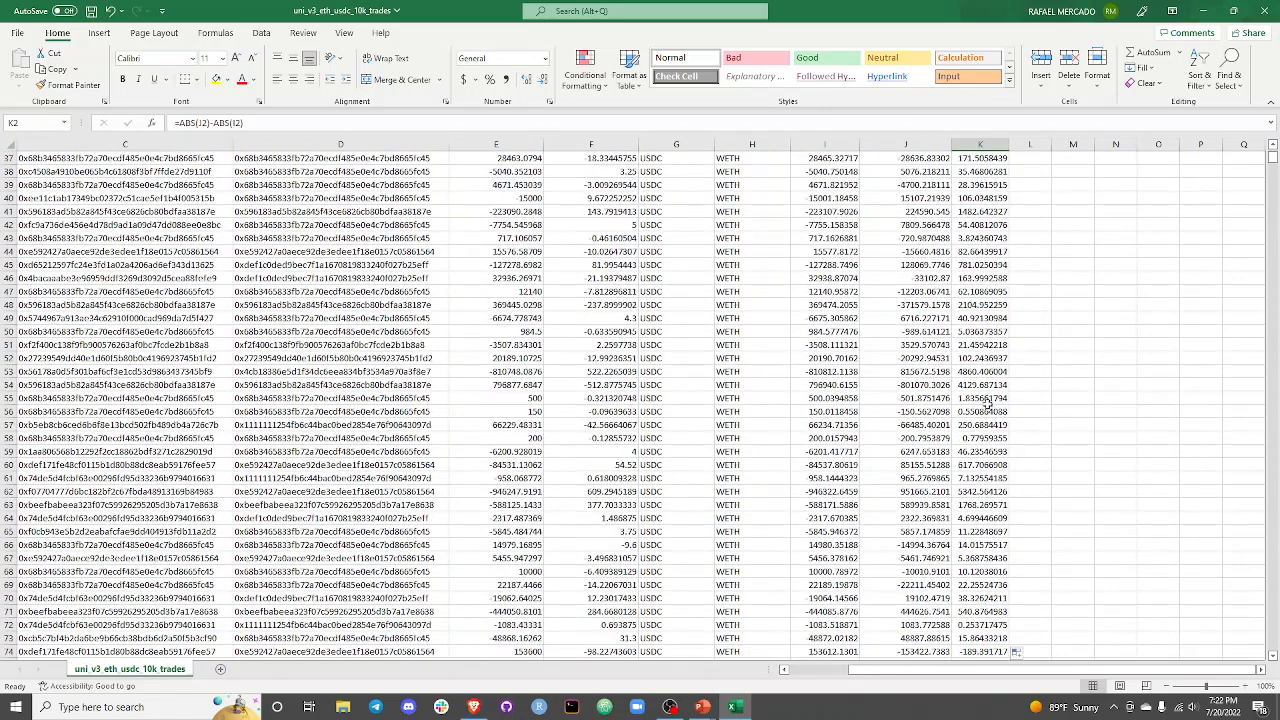
left_click(975, 478)
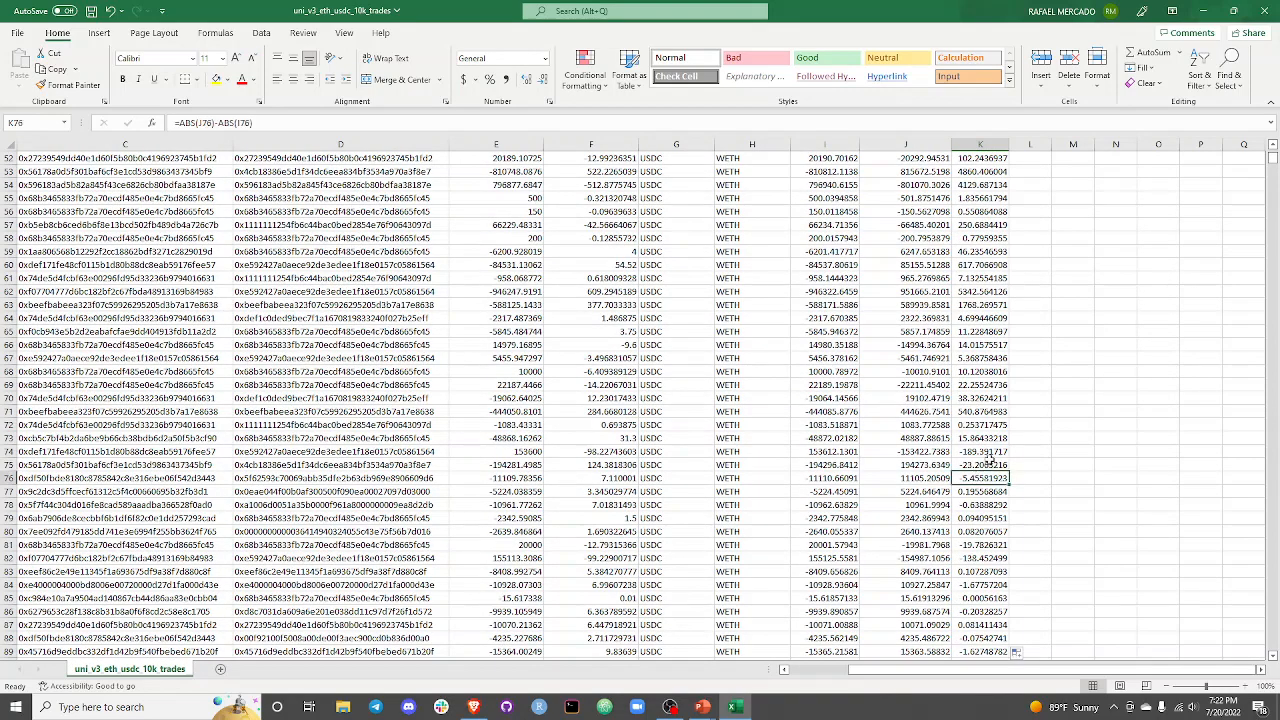
left_click(988, 463)
left_click(986, 450)
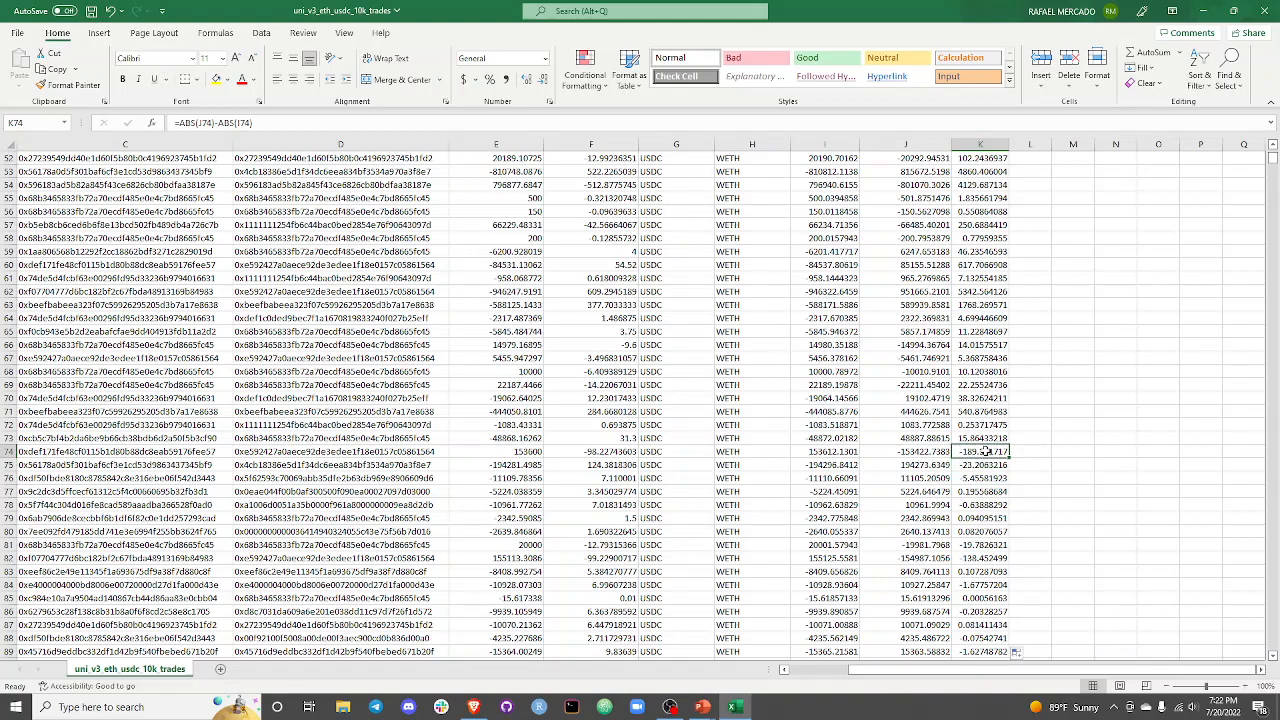
key("Up")
key("ctrl+Up")
key("Down")
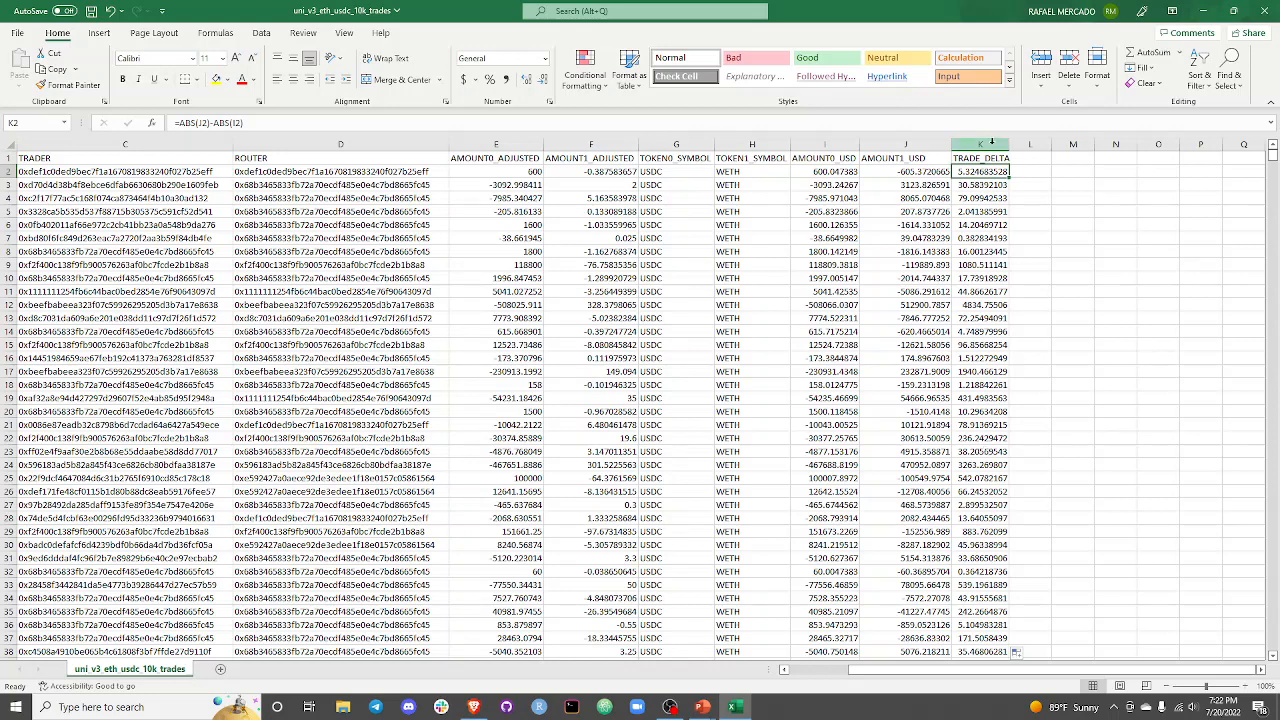
left_click(985, 160)
left_click(985, 172)
- Add the header TRADE_DELTA_PERC in L1
left_click(1027, 157)
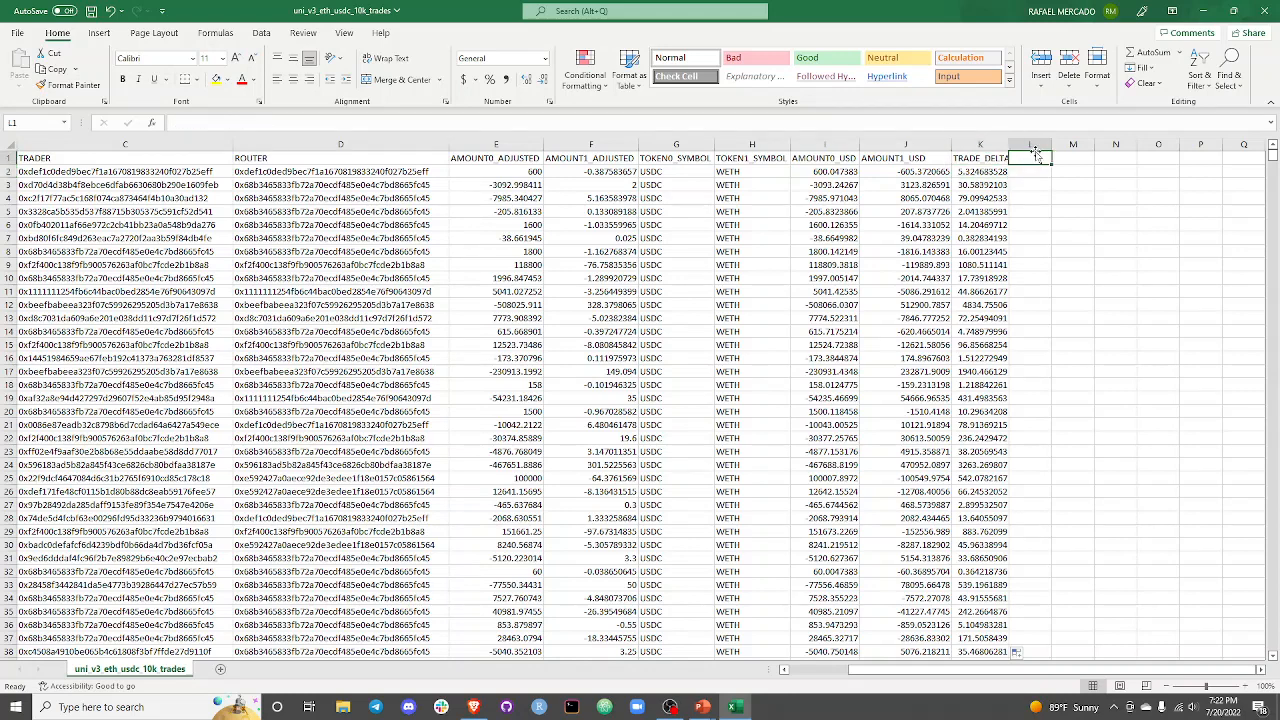
type("TRADE_DEL")
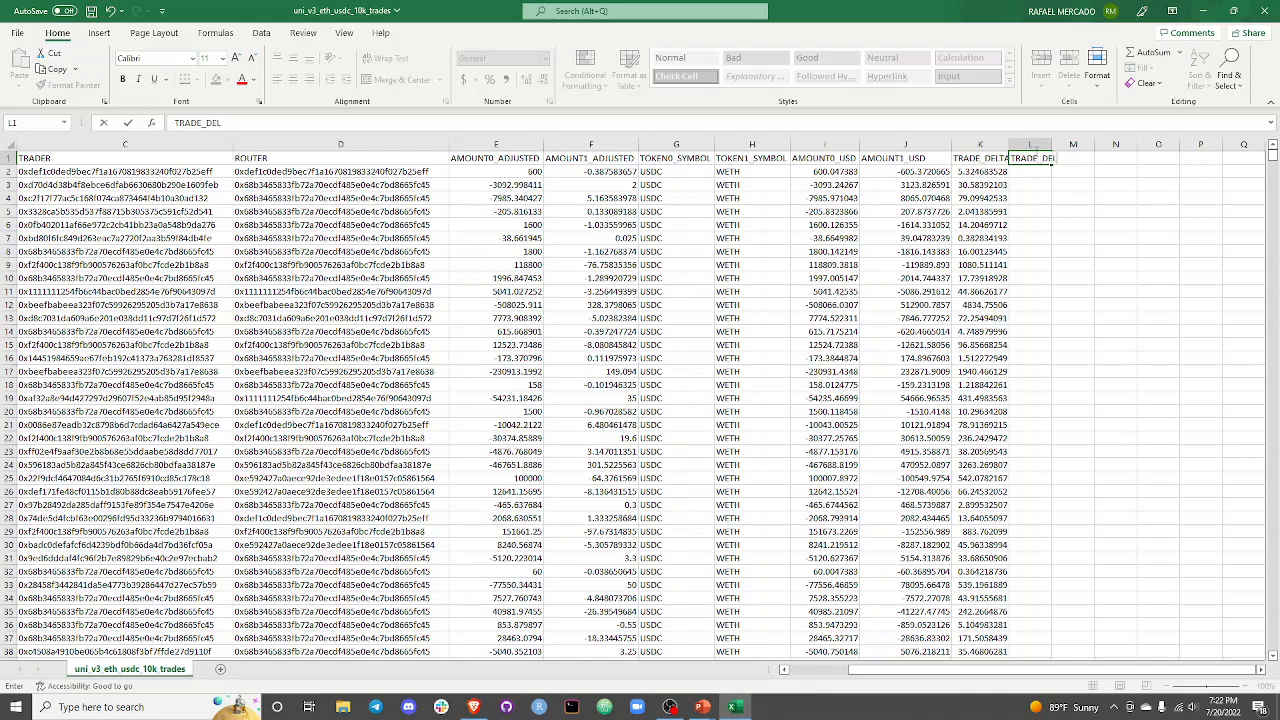
type("TA_PERC")
key("Return")
- Enter the formula =K2/I2 in L2 and fill it down the whole TRADE_DELTA_PERC column
type("=")
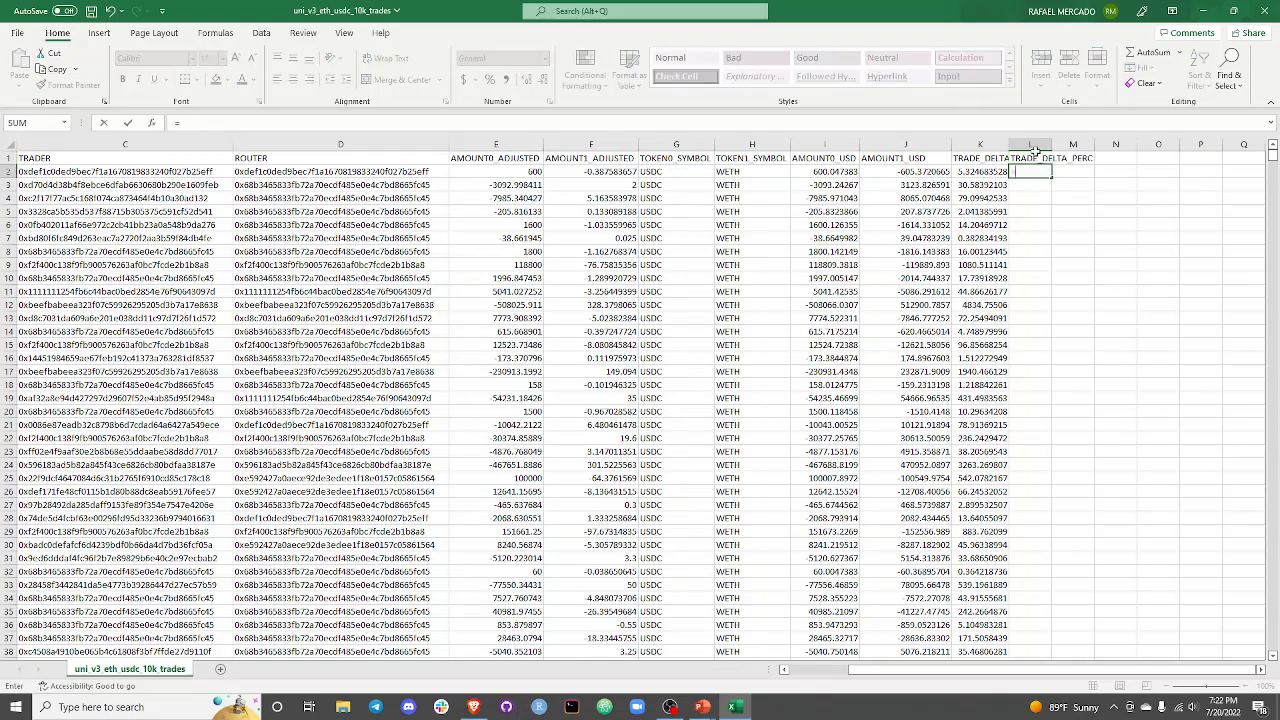
left_click(978, 172)
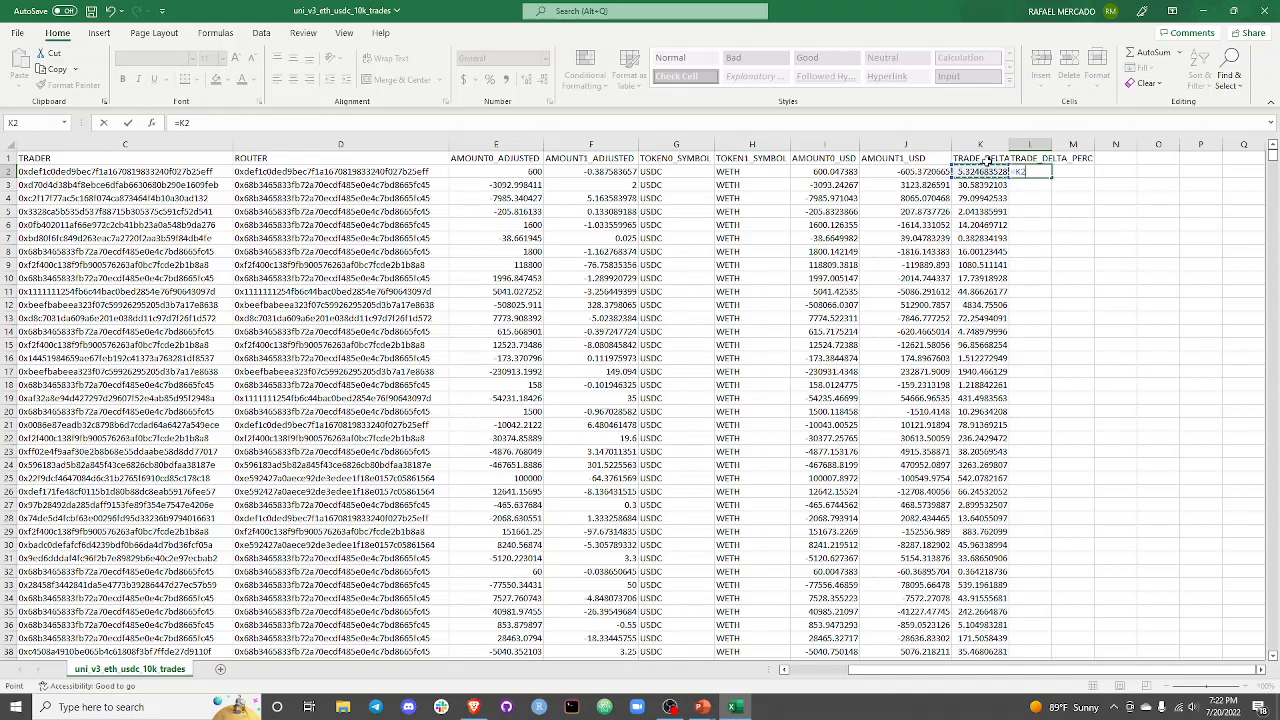
type("/")
left_click(826, 171)
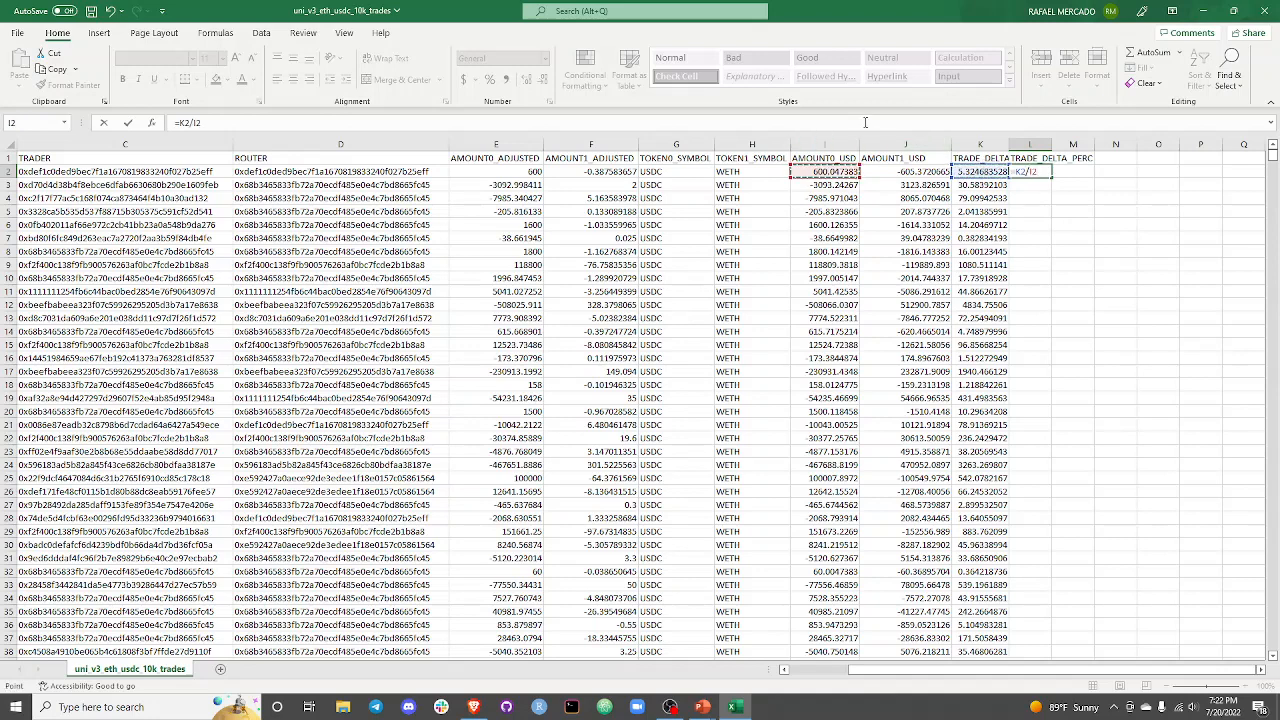
key("Return")
left_click(1038, 173)
double_click(1051, 178)
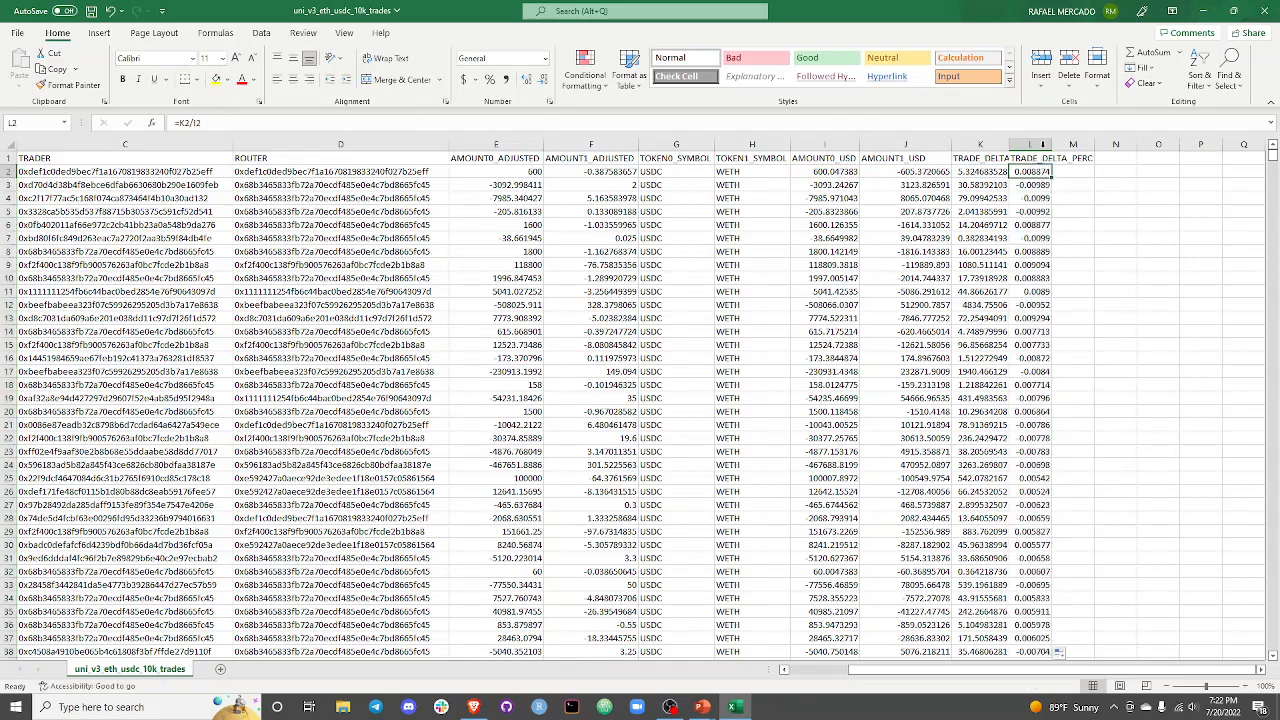
- Fit column L's width to its contents and format the whole column as Percentage
double_click(1051, 145)
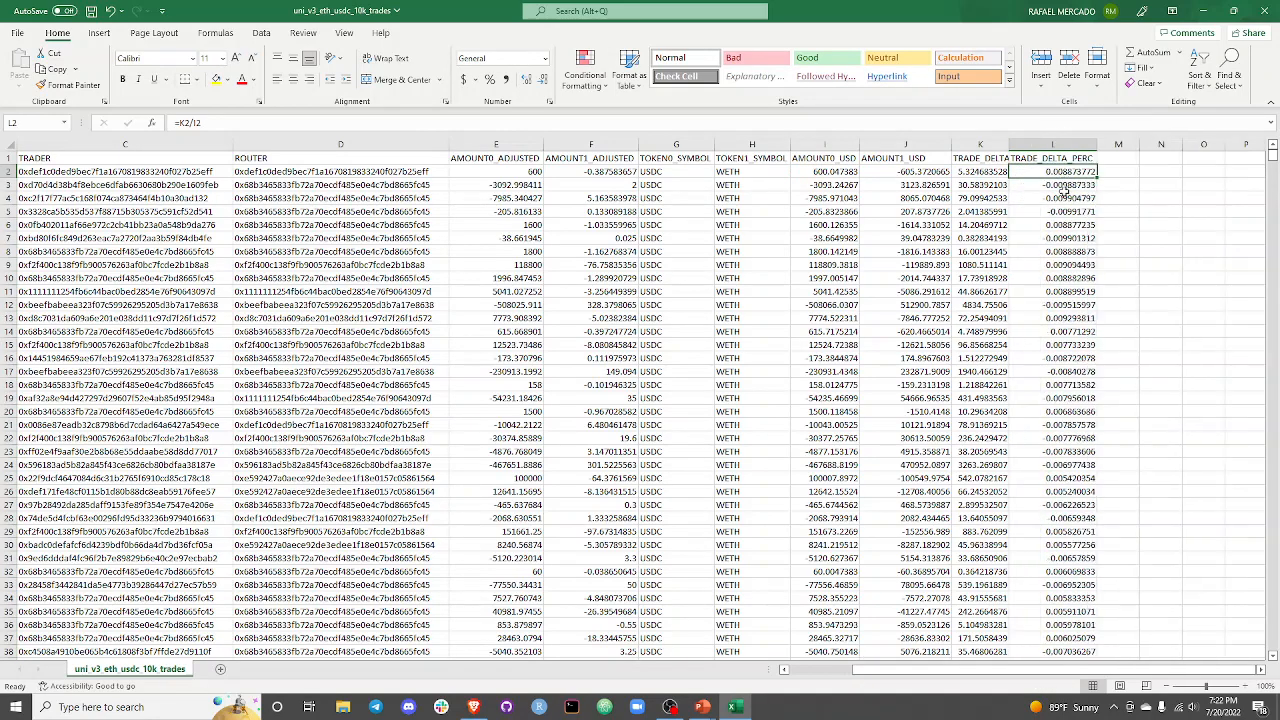
left_click(1063, 144)
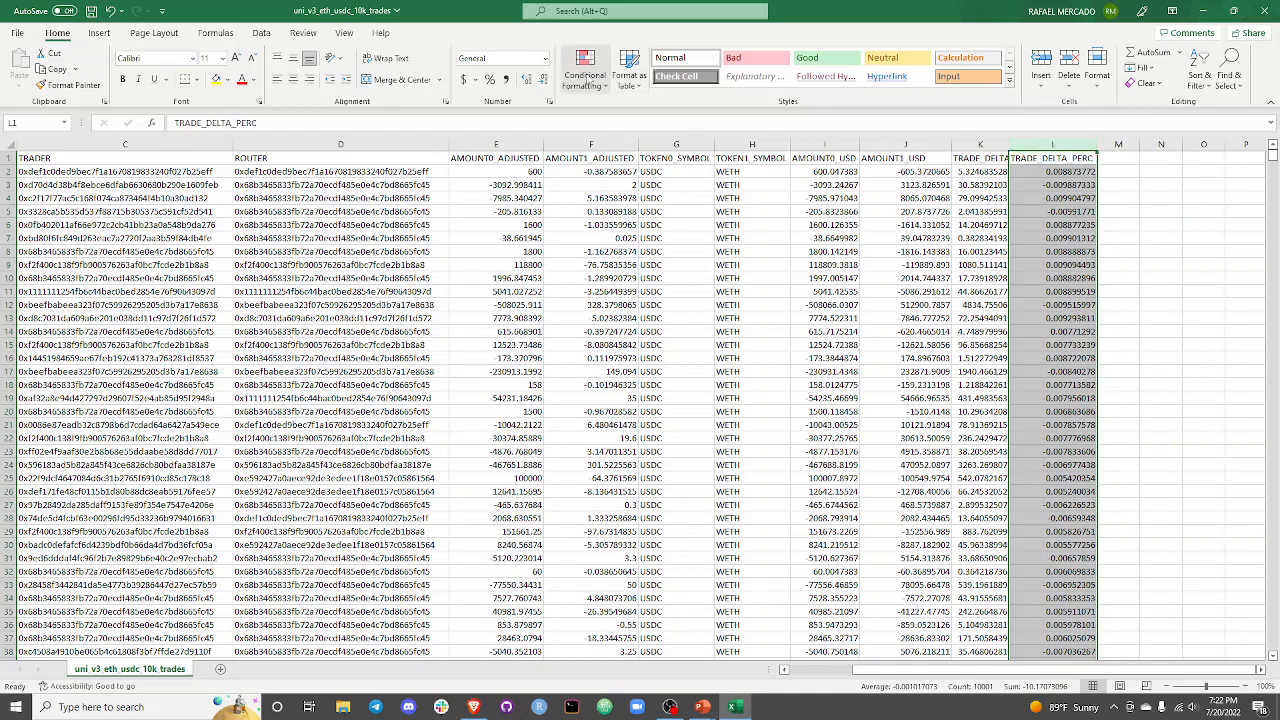
left_click(545, 58)
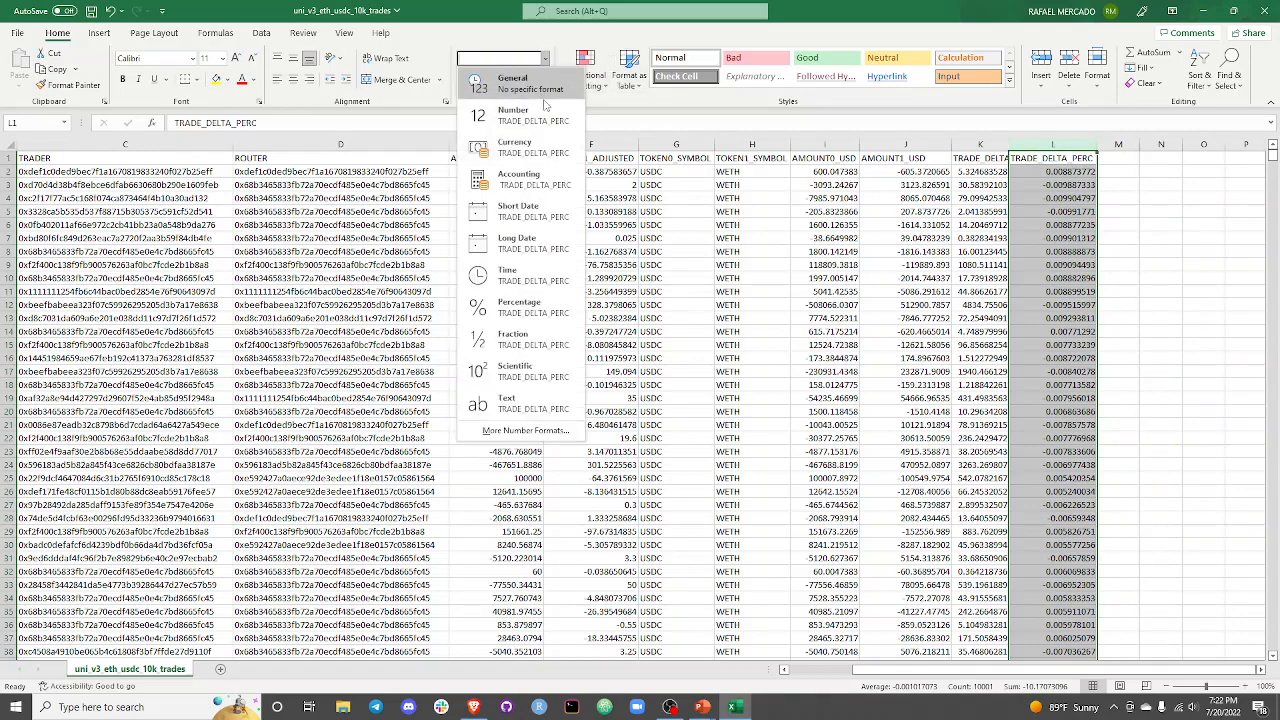
left_click(527, 305)
left_click(1056, 183)
left_click(1058, 172)
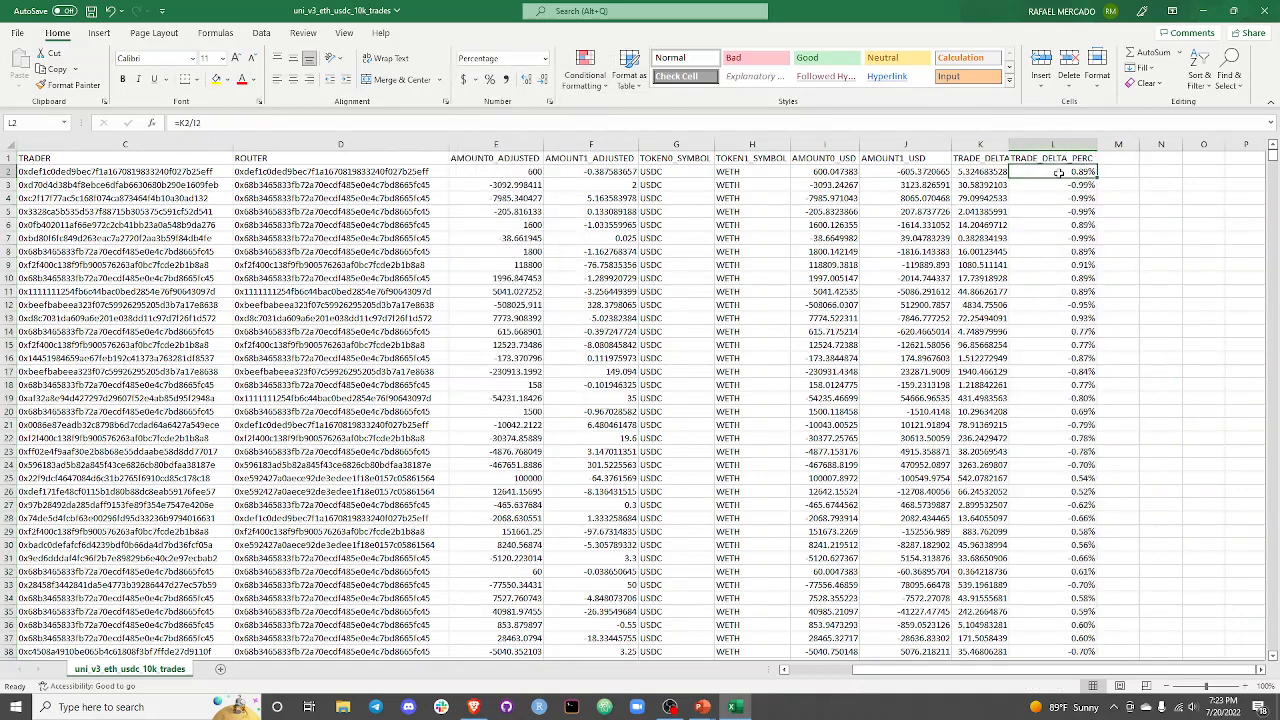
- Look through the TRADE_DELTA_PERC percentages past row 100, return to the header, and select the whole column
scroll(1048, 321, "down", 18)
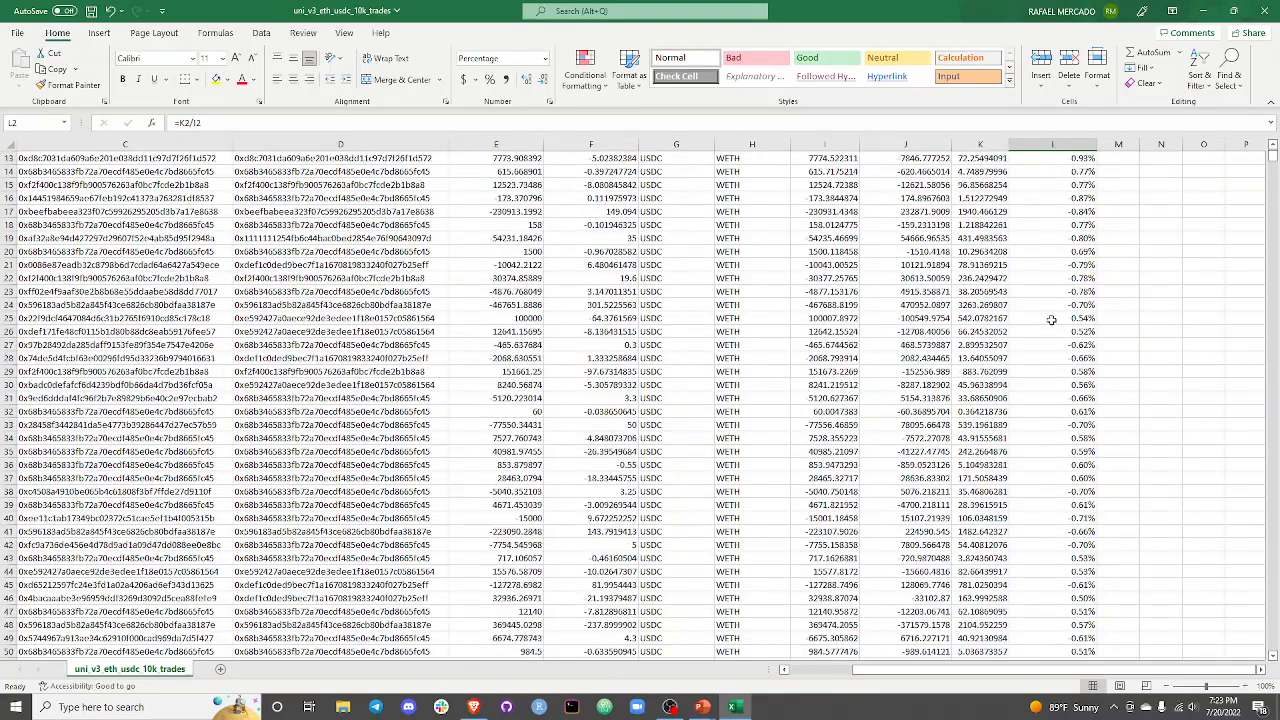
scroll(1051, 322, "down", 4)
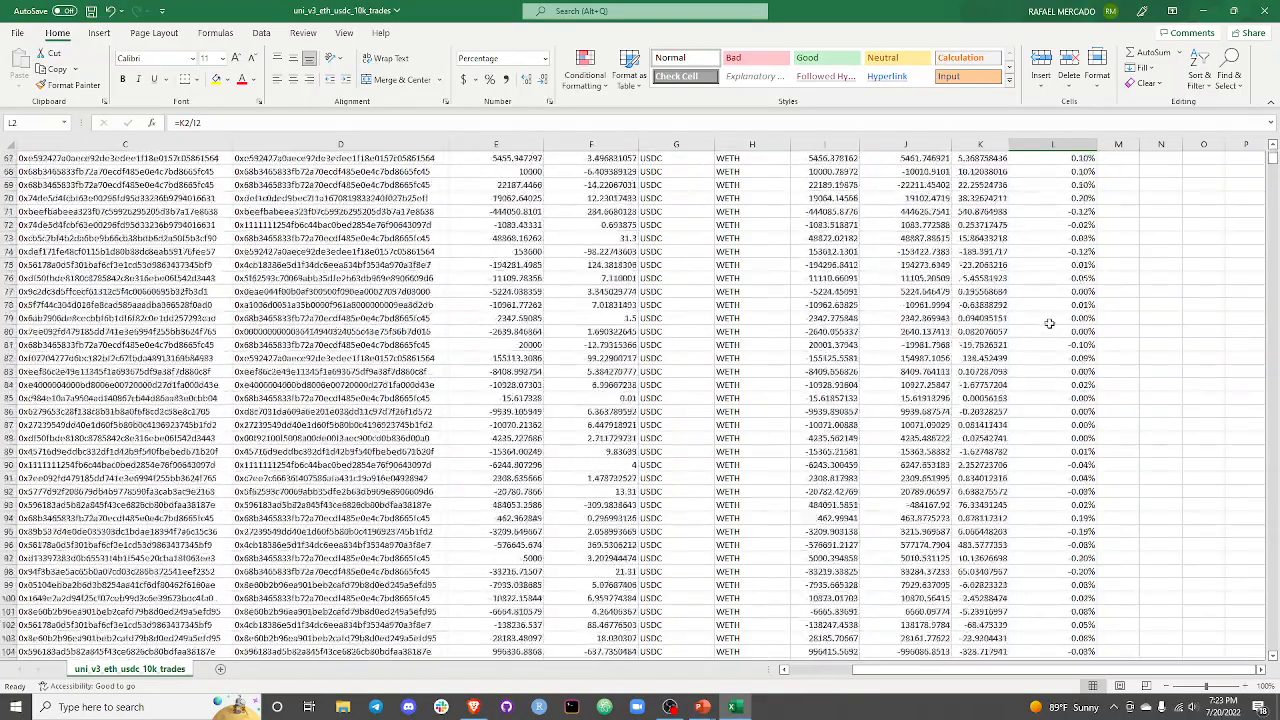
scroll(1054, 357, "down", 3)
scroll(1054, 357, "down", 5)
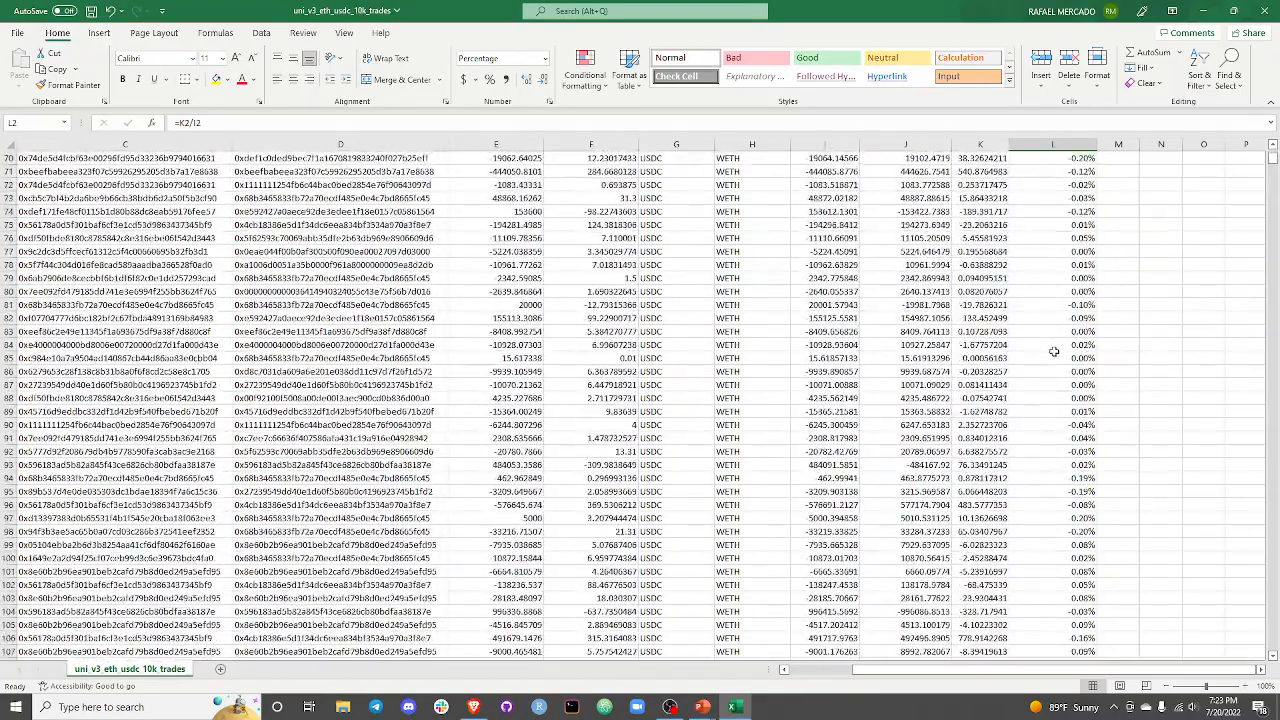
left_click(1054, 353)
key("ctrl+Up")
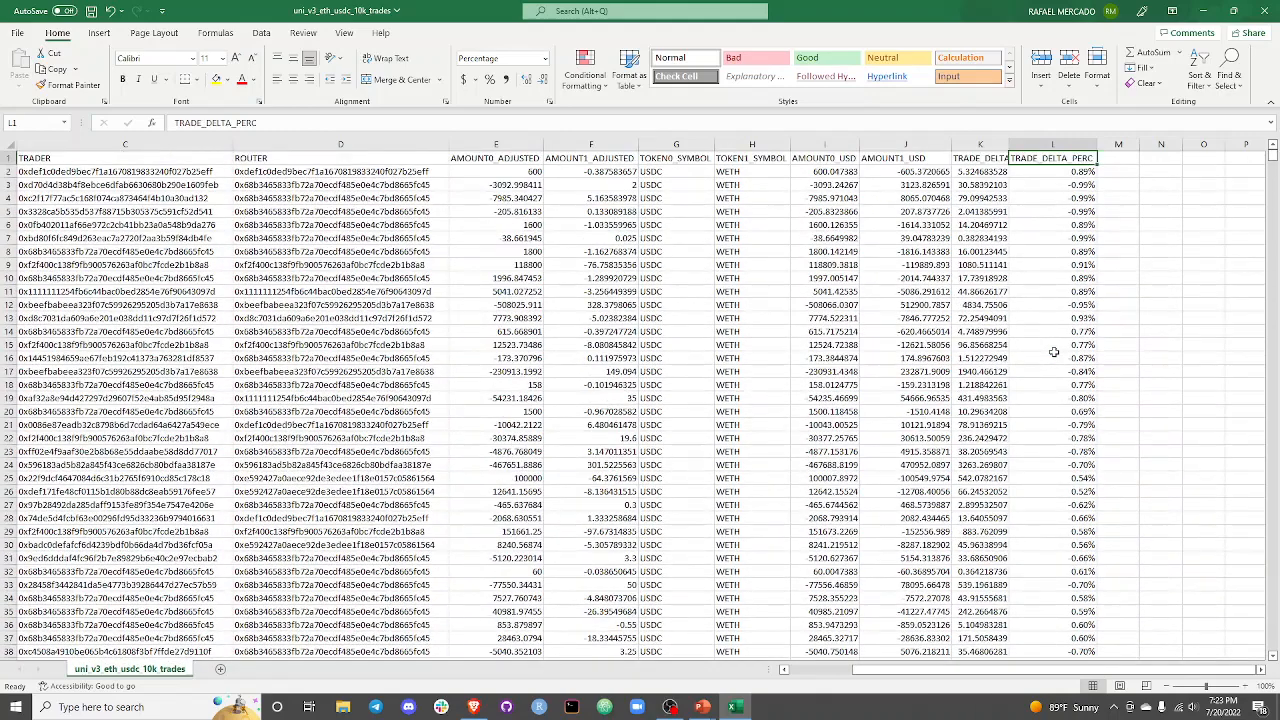
left_click(1058, 144)
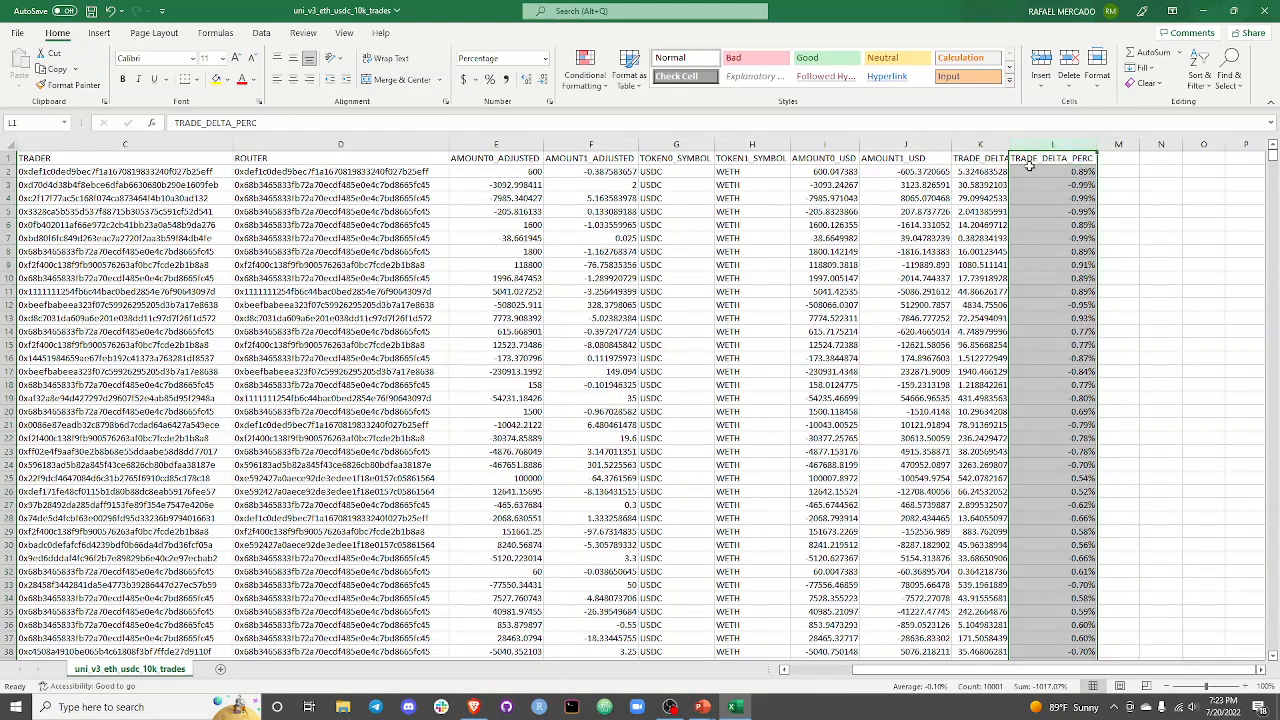
- Insert a histogram chart of the TRADE_DELTA_PERC column
left_click(100, 33)
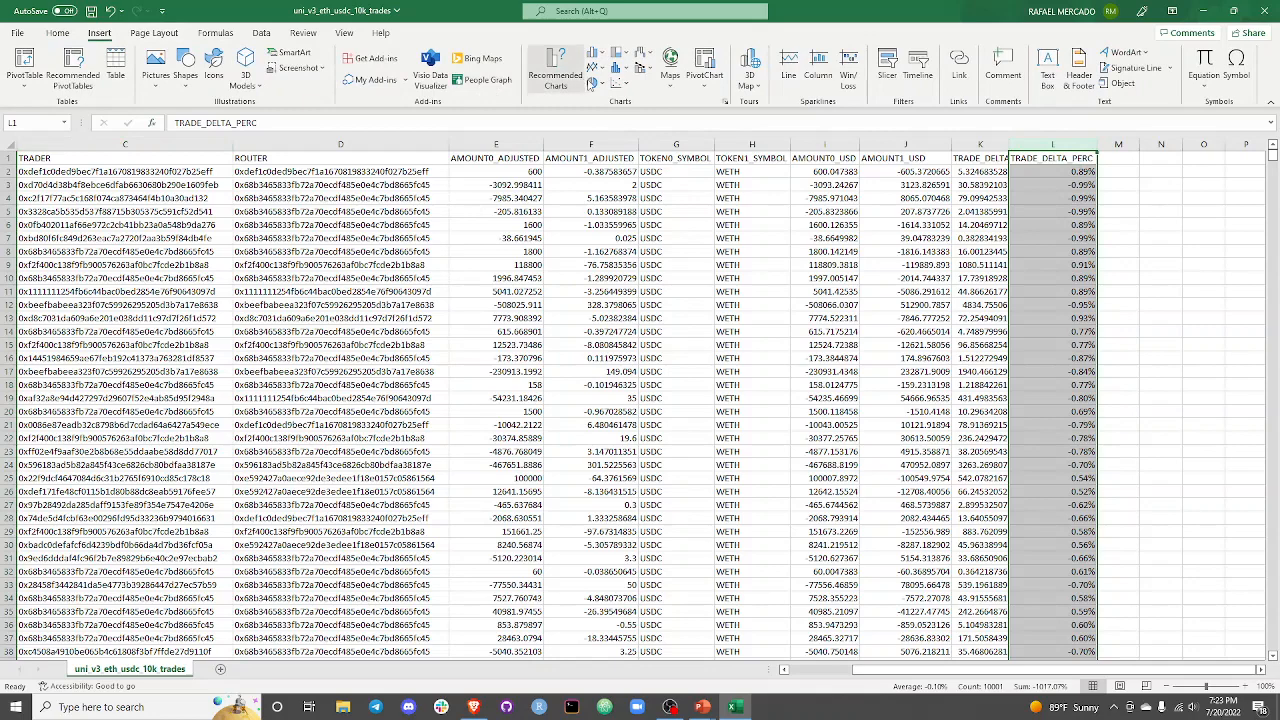
left_click(620, 68)
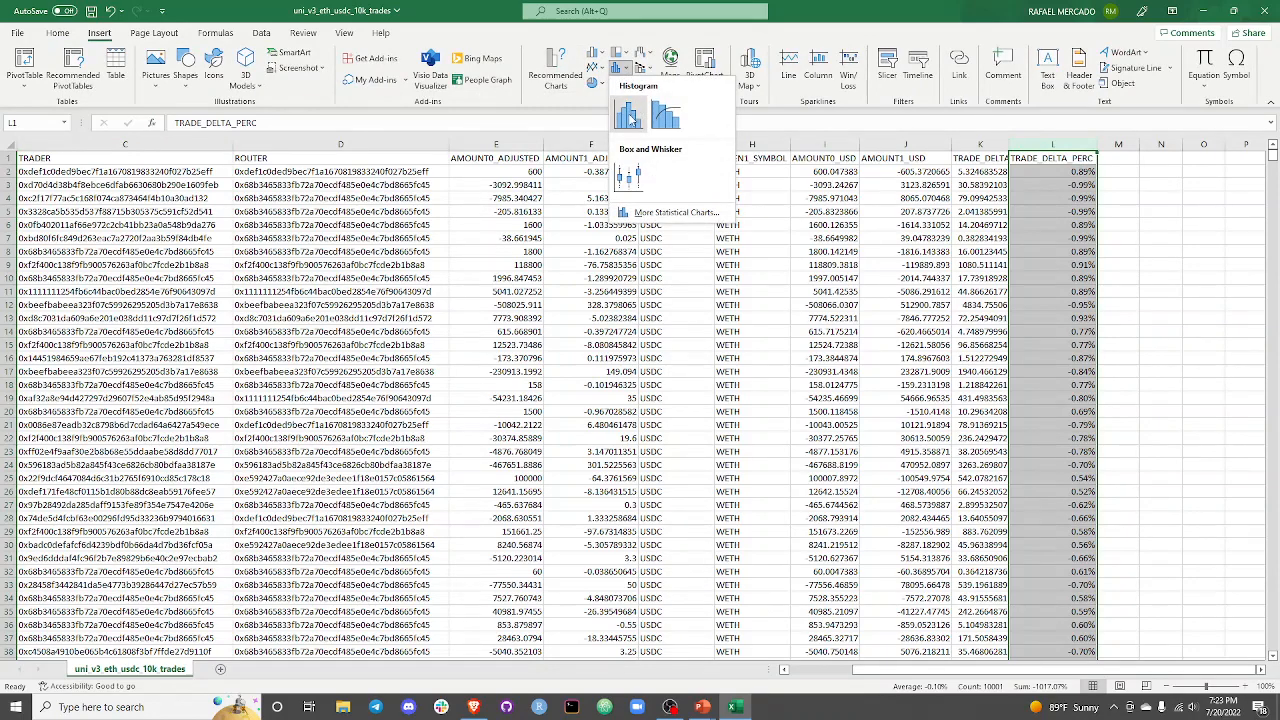
left_click(628, 116)
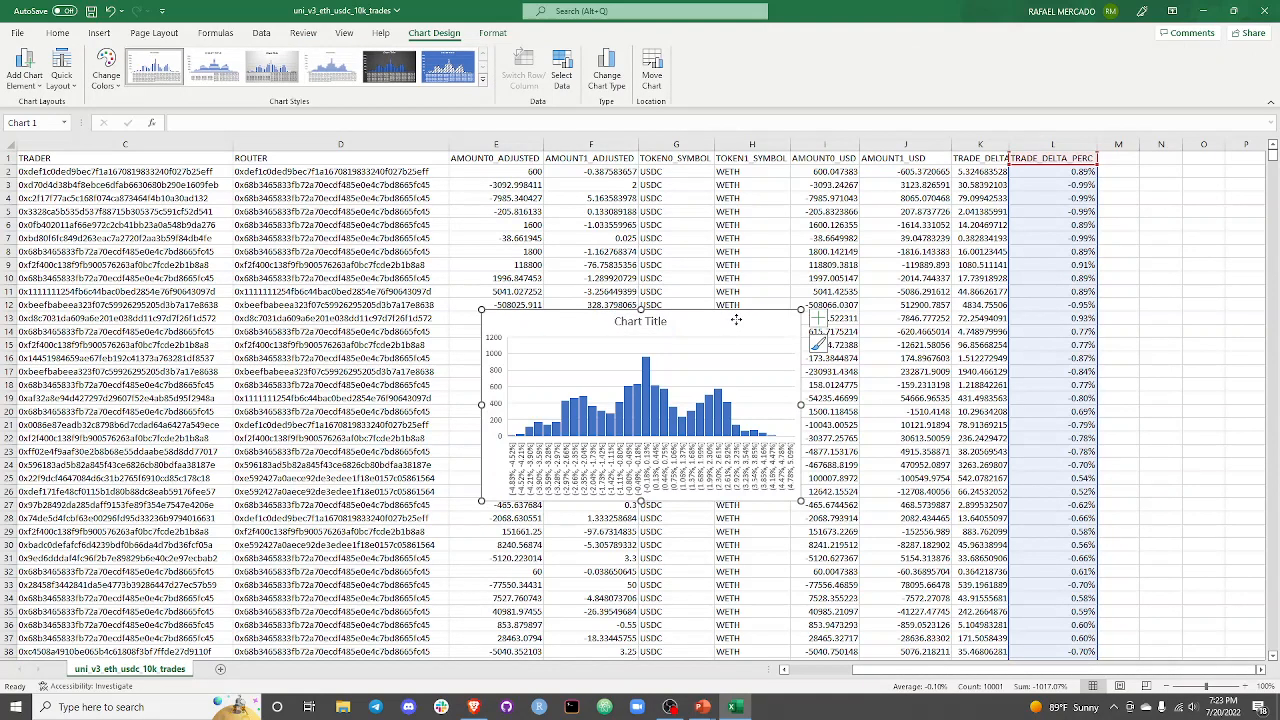
- Move the histogram out of the trades sheet by cutting it and pasting it into a new worksheet
left_click_drag(736, 320, 1223, 277)
key("Delete")
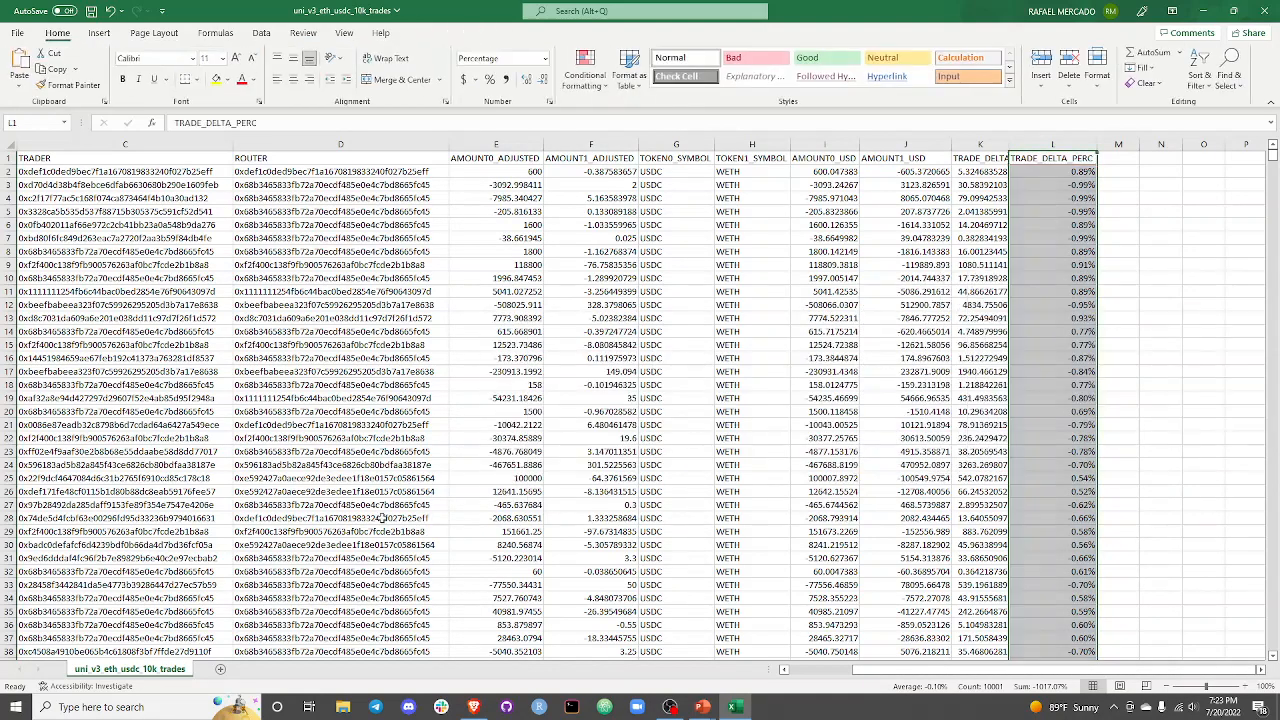
left_click(220, 668)
key("ctrl+v")
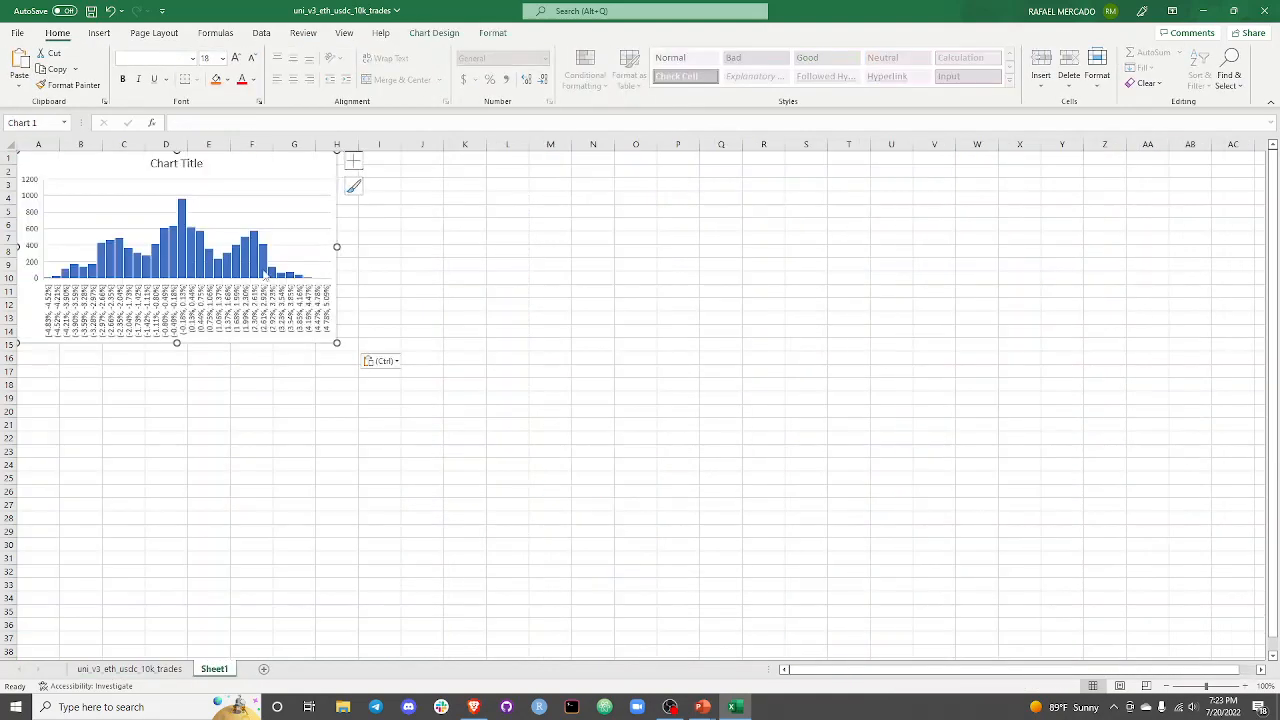
left_click(420, 276)
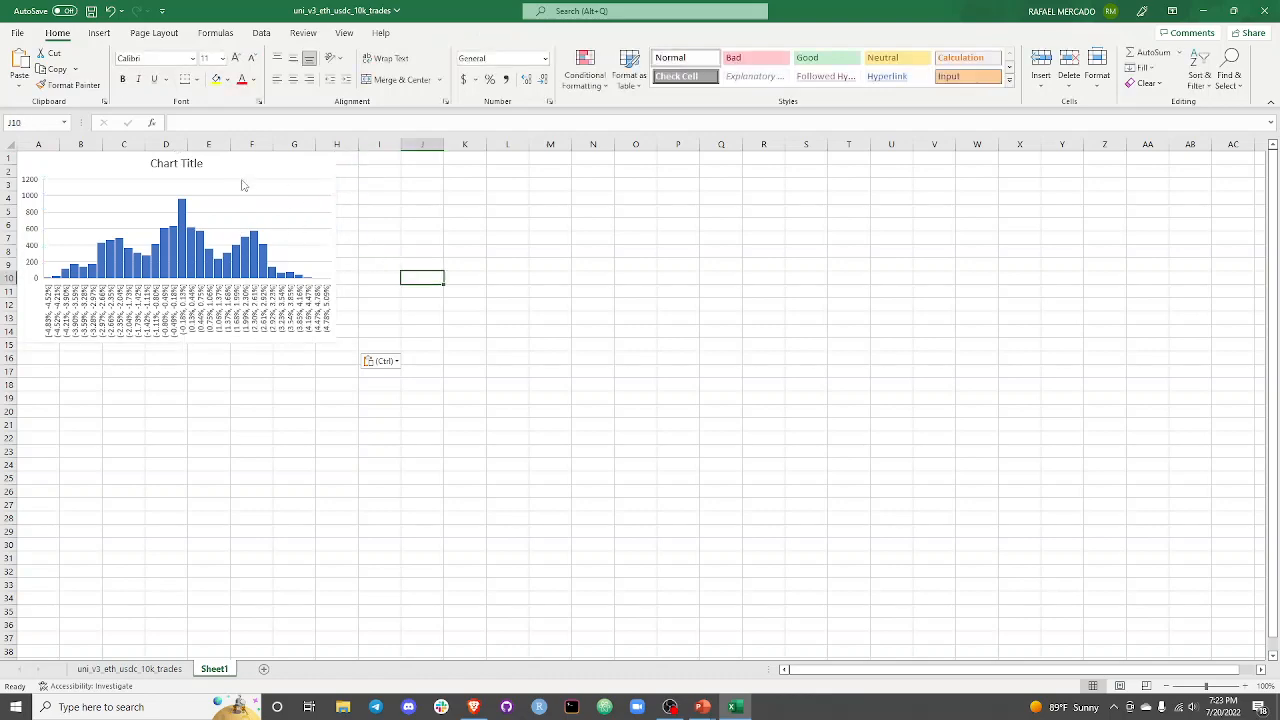
- Reposition the histogram away from the sheet's corner and enlarge it to span about columns E to AA and rows 6 to 30
left_click_drag(242, 185, 506, 232)
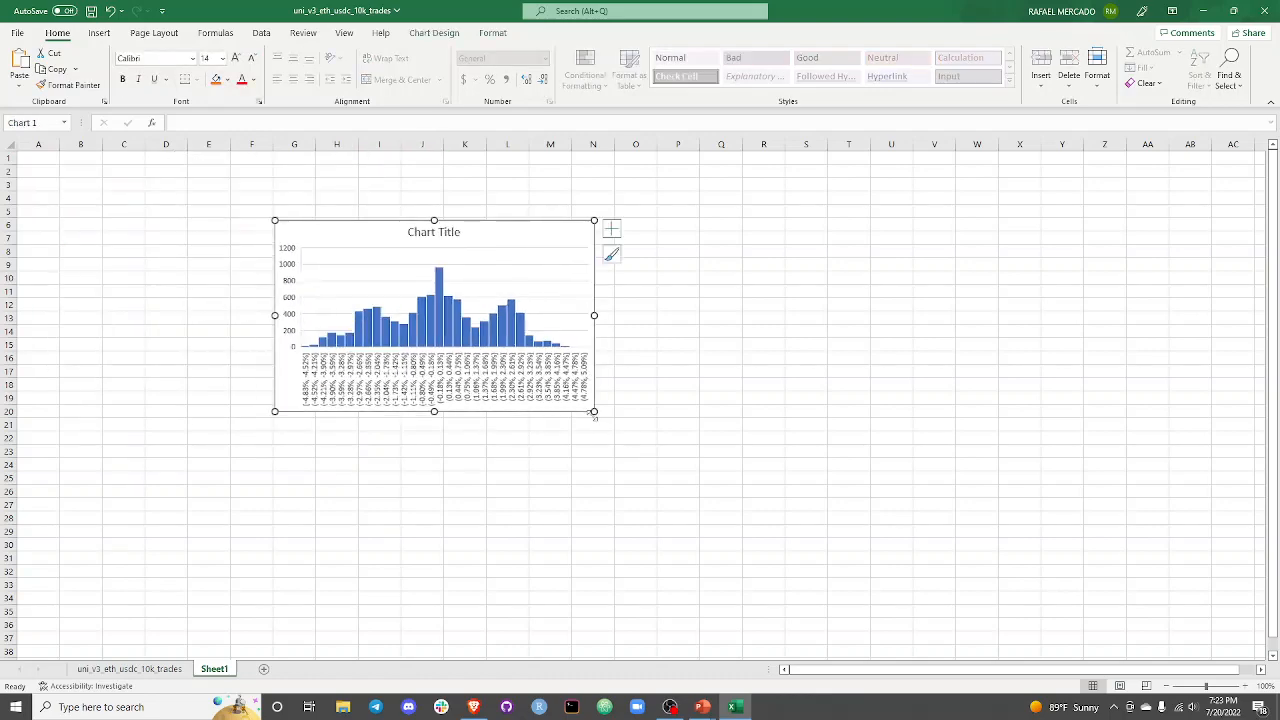
left_click_drag(594, 413, 1013, 545)
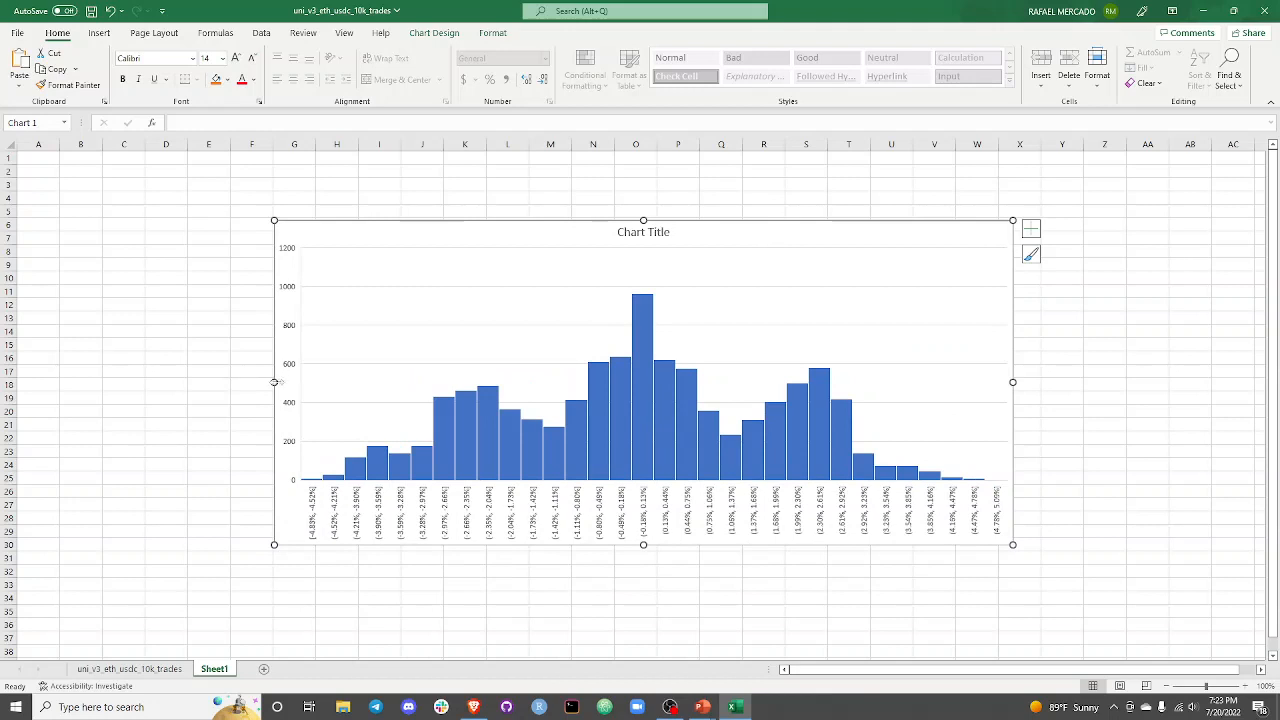
left_click_drag(274, 382, 190, 382)
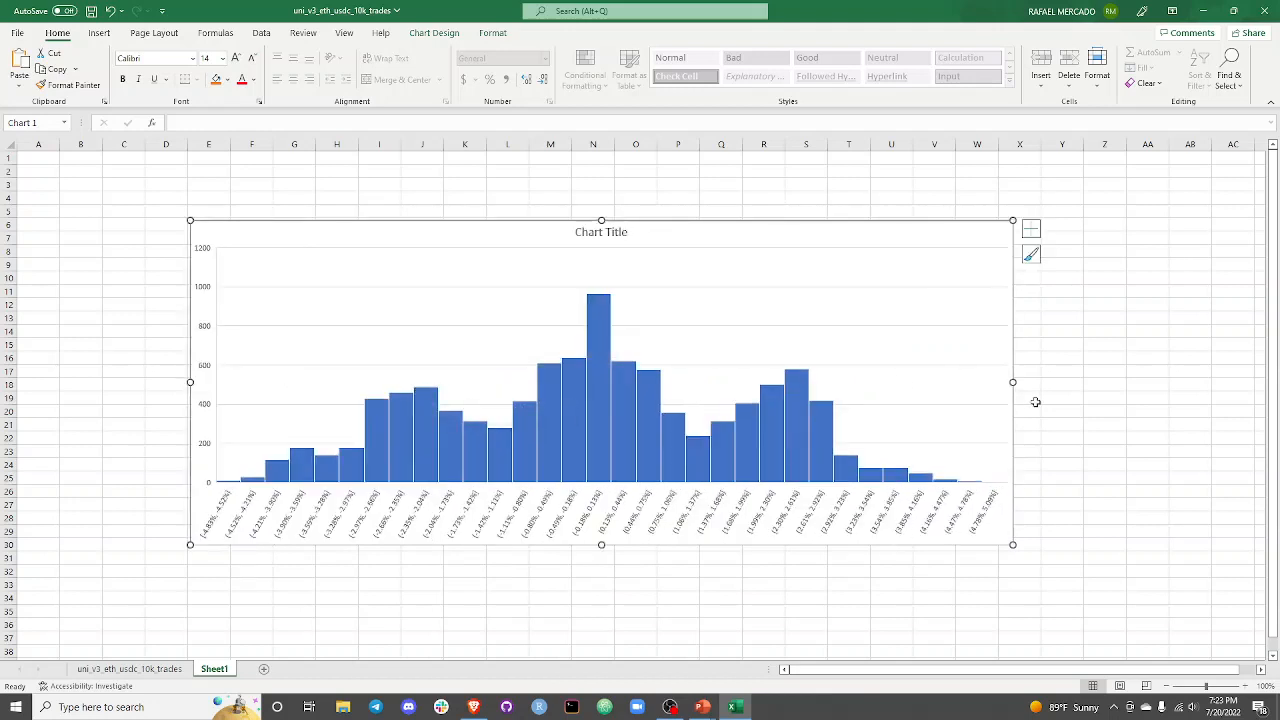
left_click_drag(1013, 382, 1170, 382)
- Title the histogram "Typical Trade Delta Percentage"
left_click(667, 232)
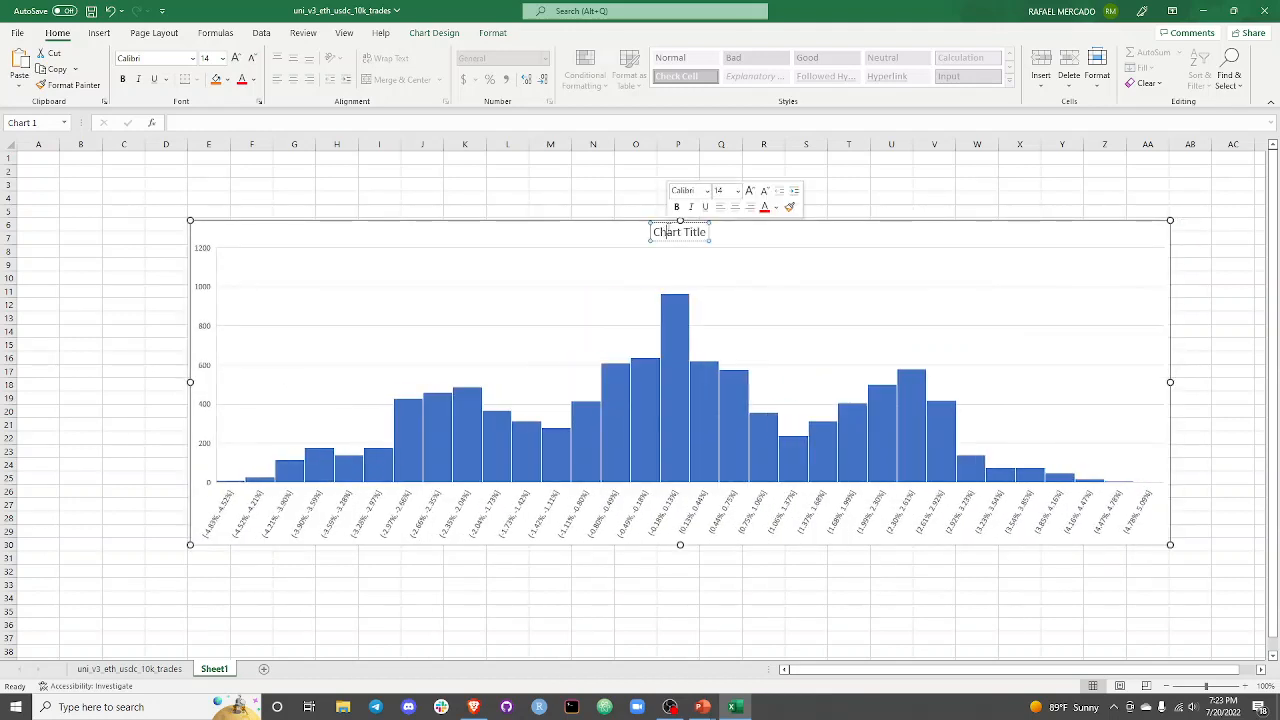
triple_click(667, 232)
type("Typical")
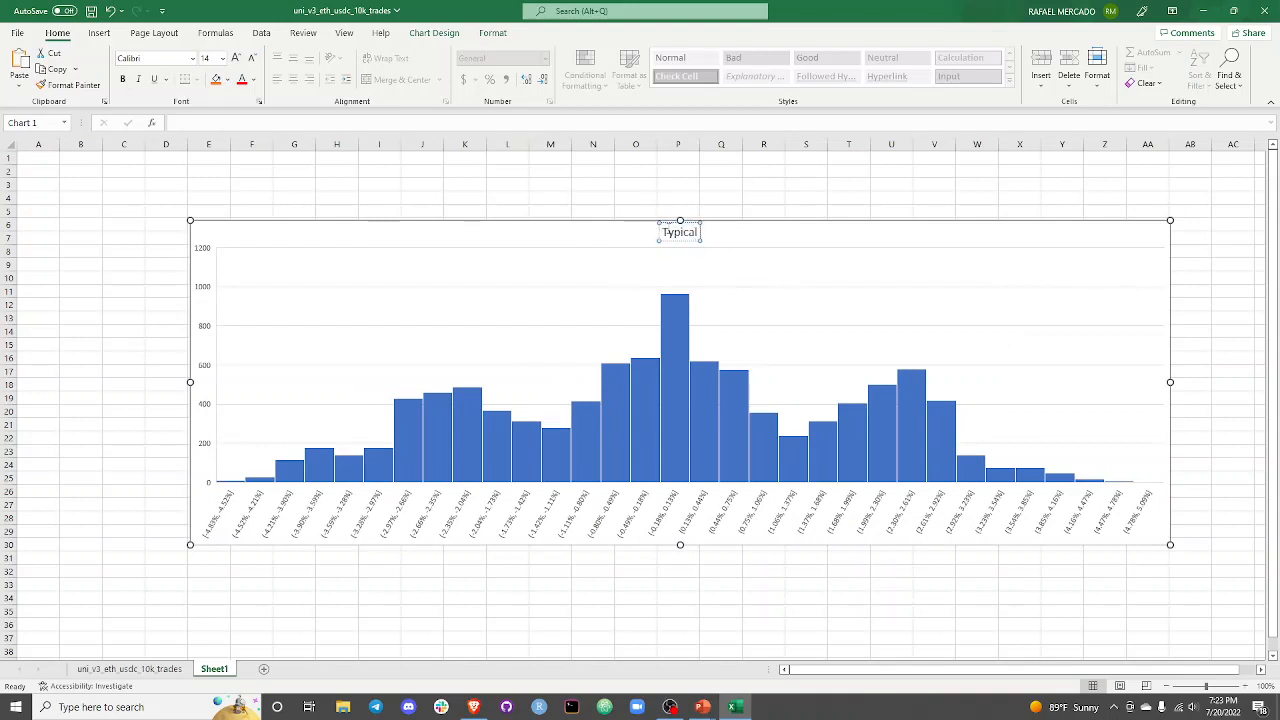
type(" Trade")
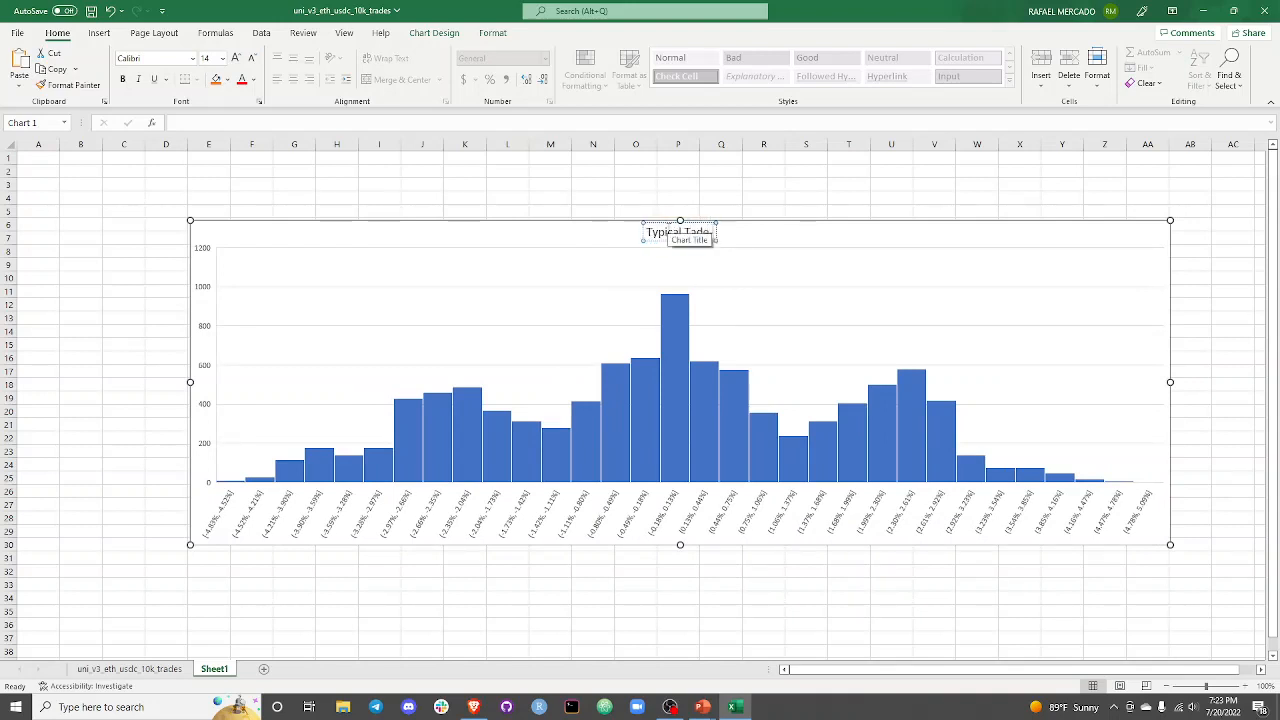
type(" Delta Percen")
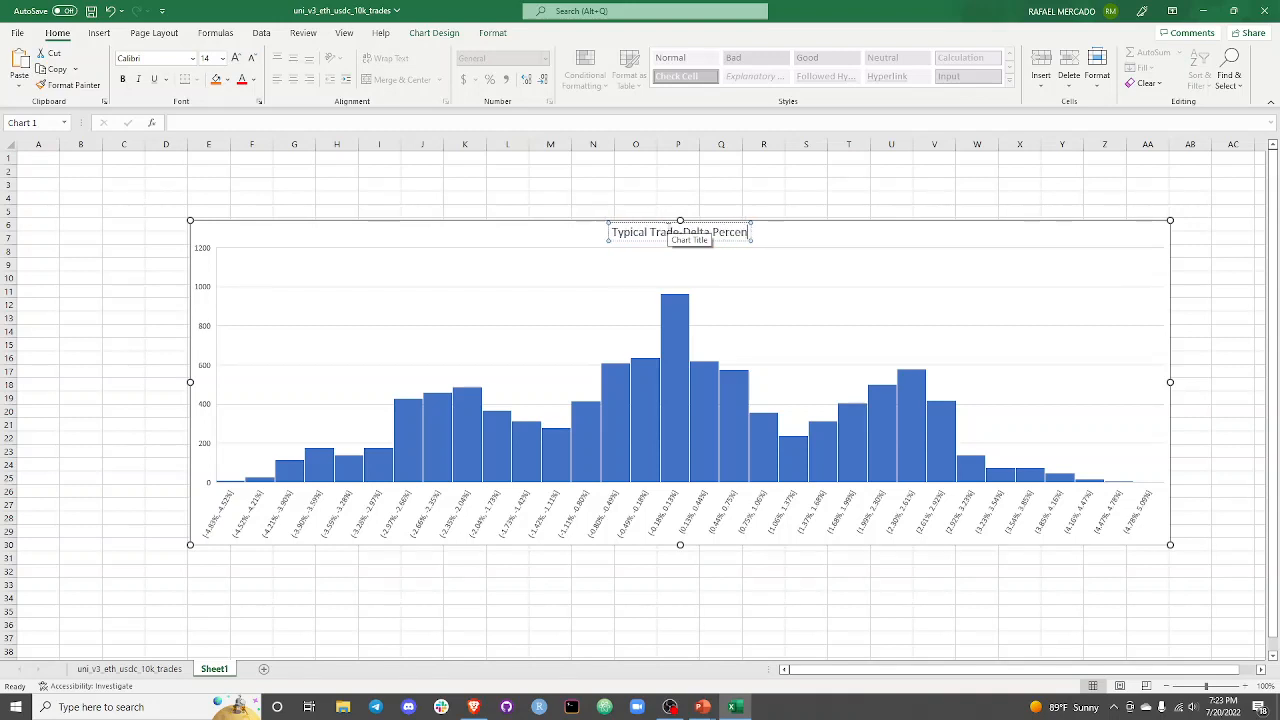
type("tage")
left_click(603, 171)
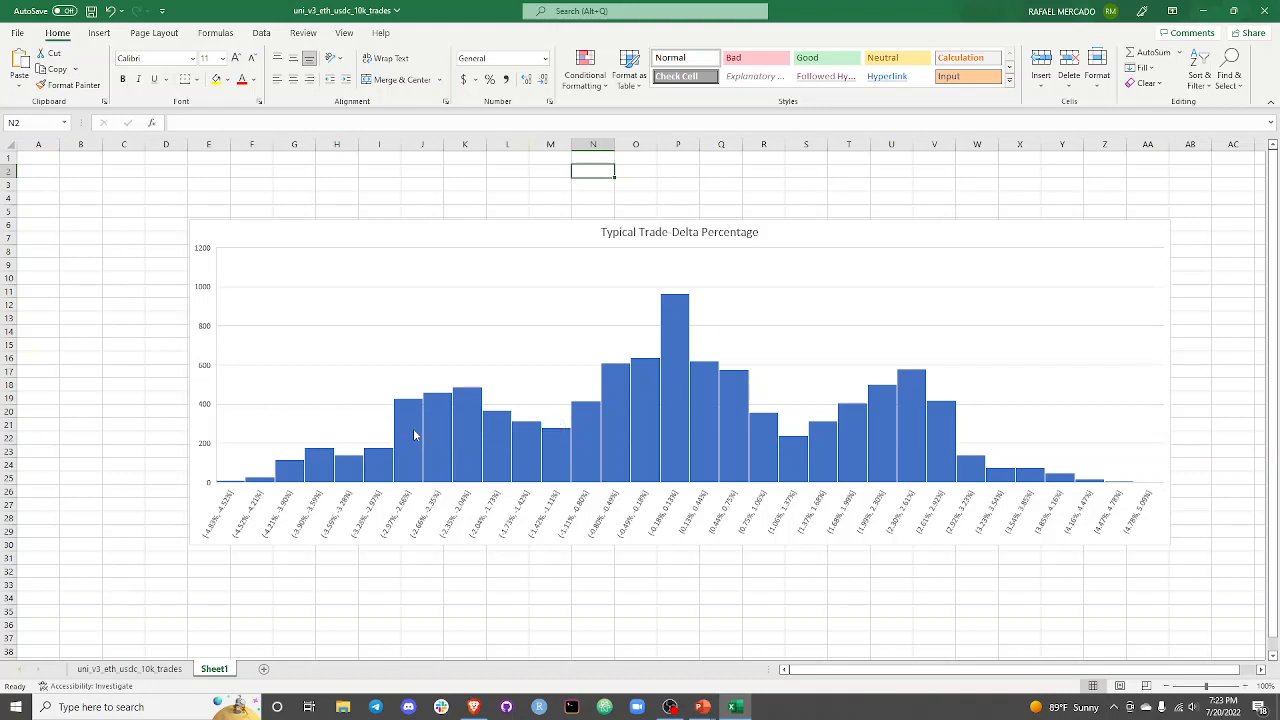
- Single out the histogram's -0.18% to 0.13% bar and save the workbook
left_click(680, 435)
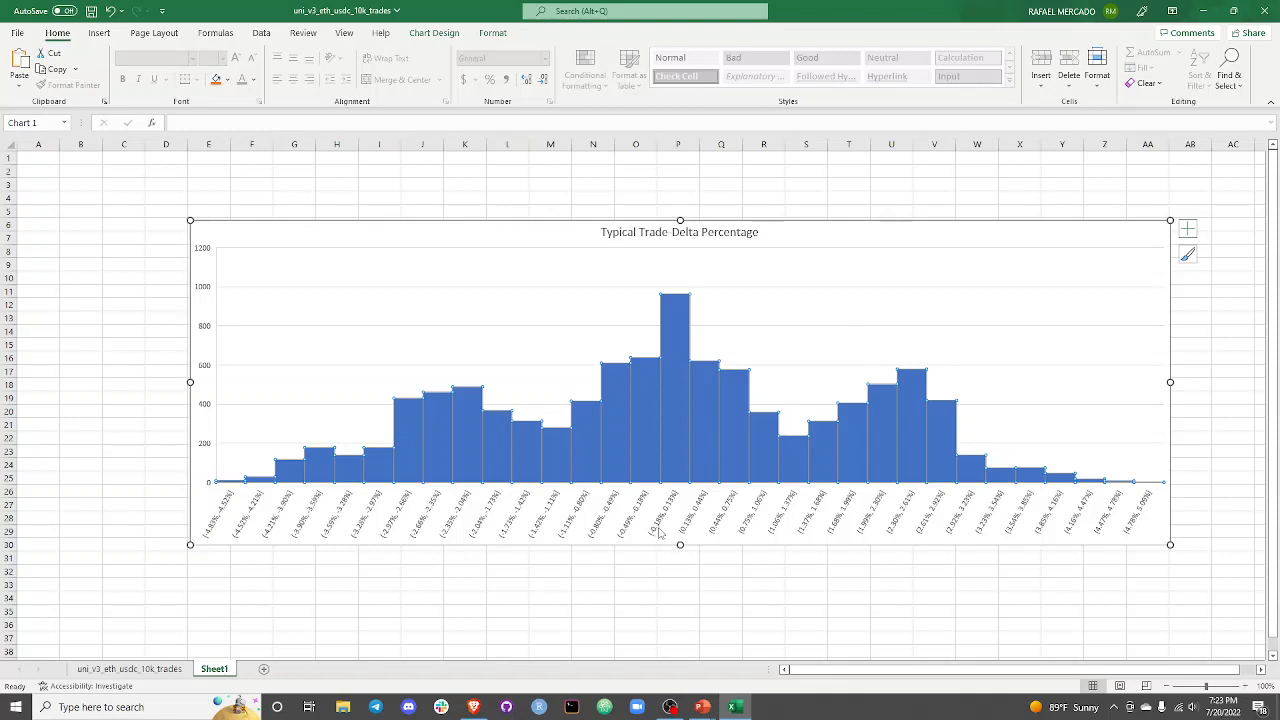
left_click(676, 299)
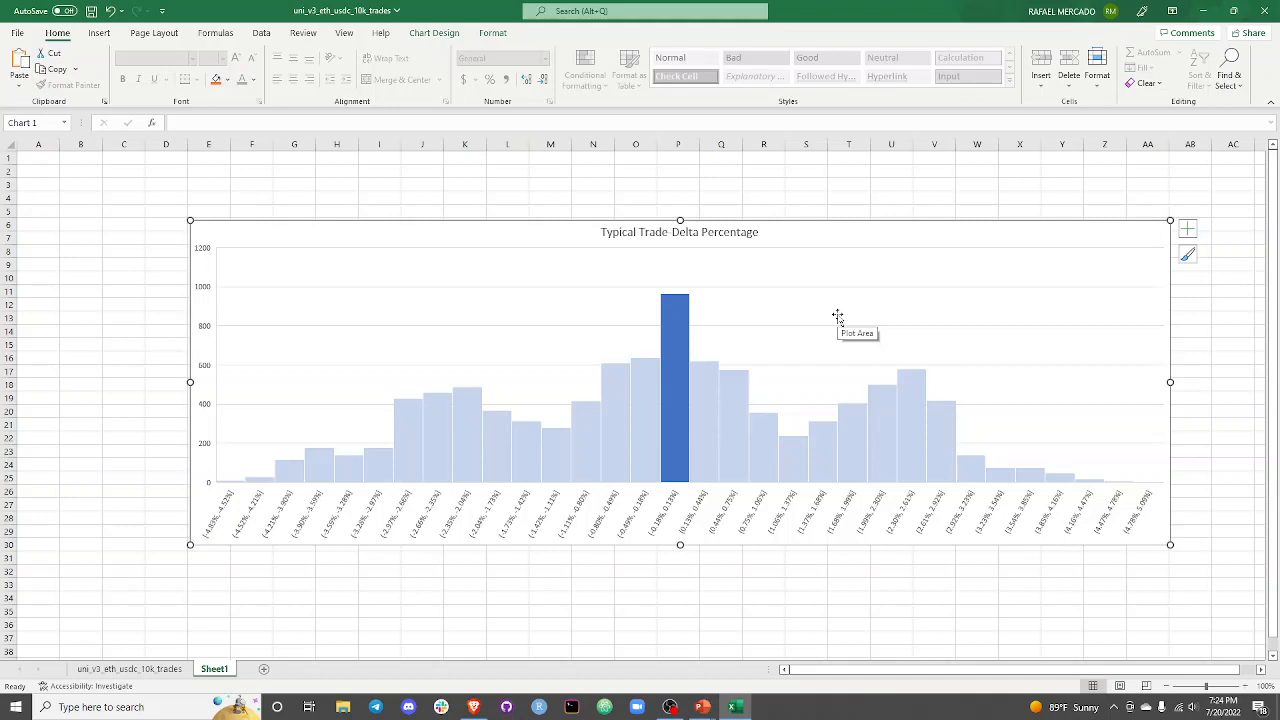
left_click(91, 12)
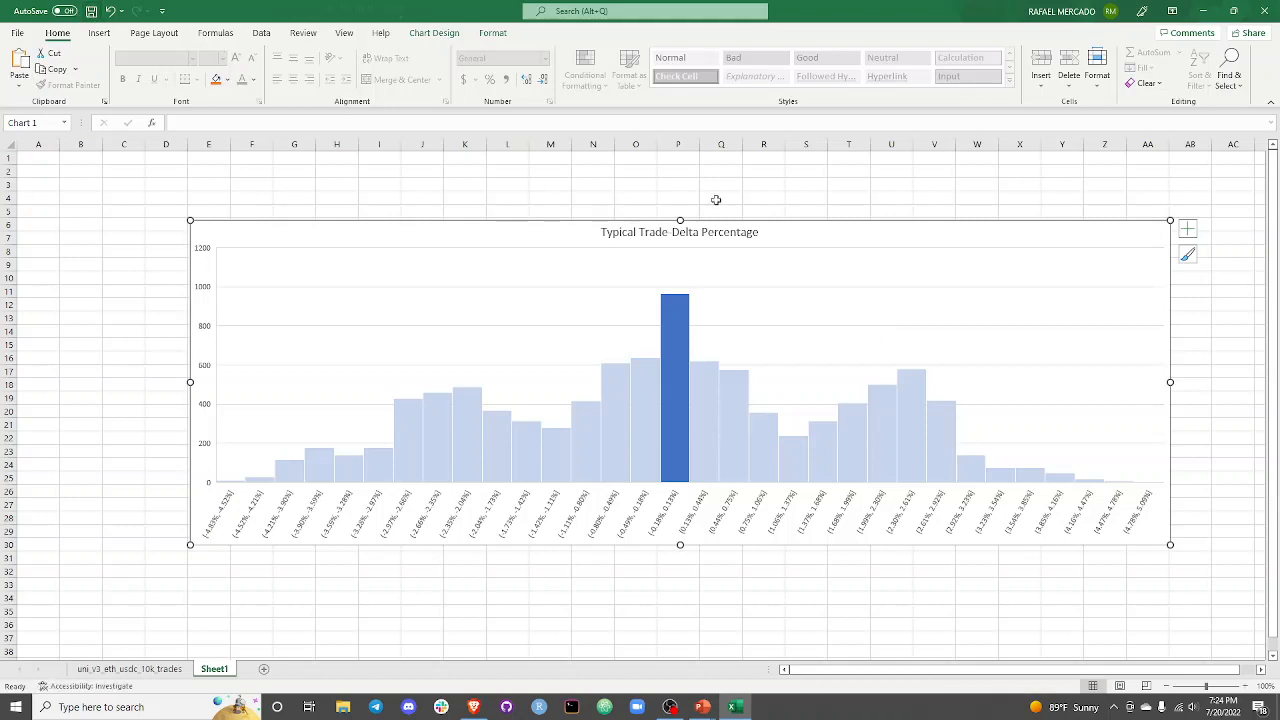
- Move the histogram slightly up and left so it starts at about row 3, and deselect it
left_click(752, 208)
left_click(678, 231)
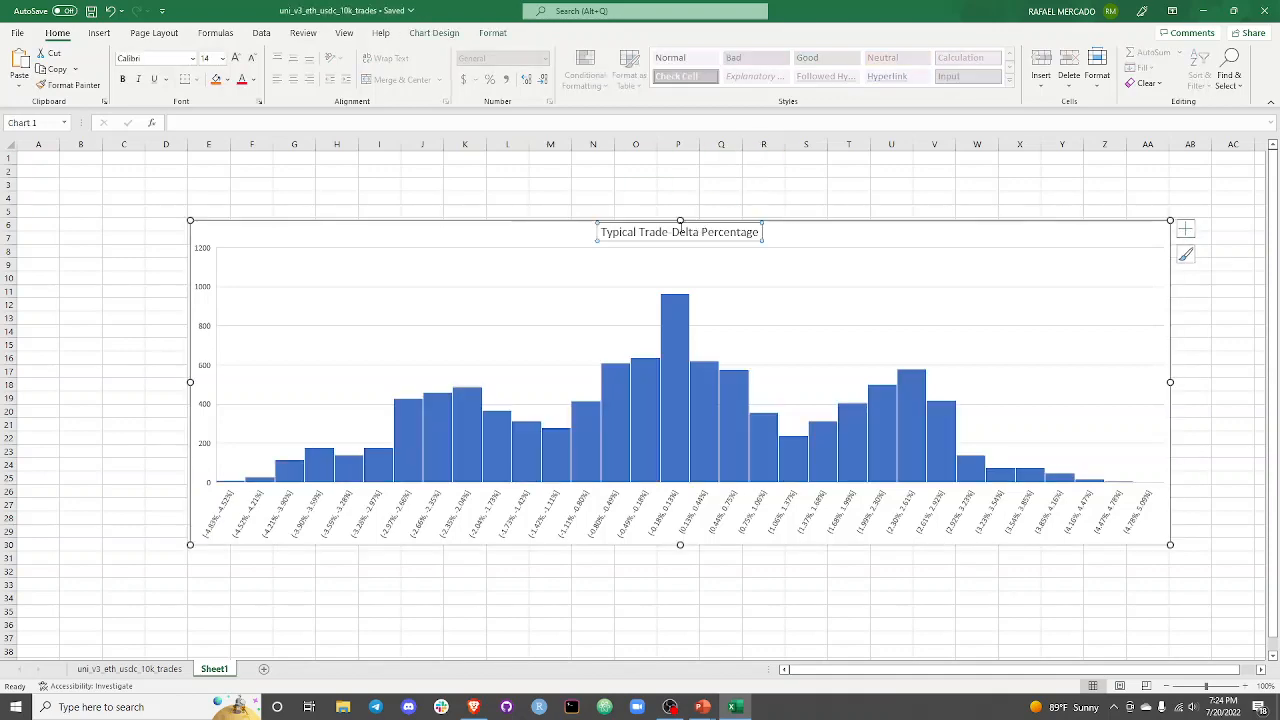
left_click_drag(557, 237, 543, 190)
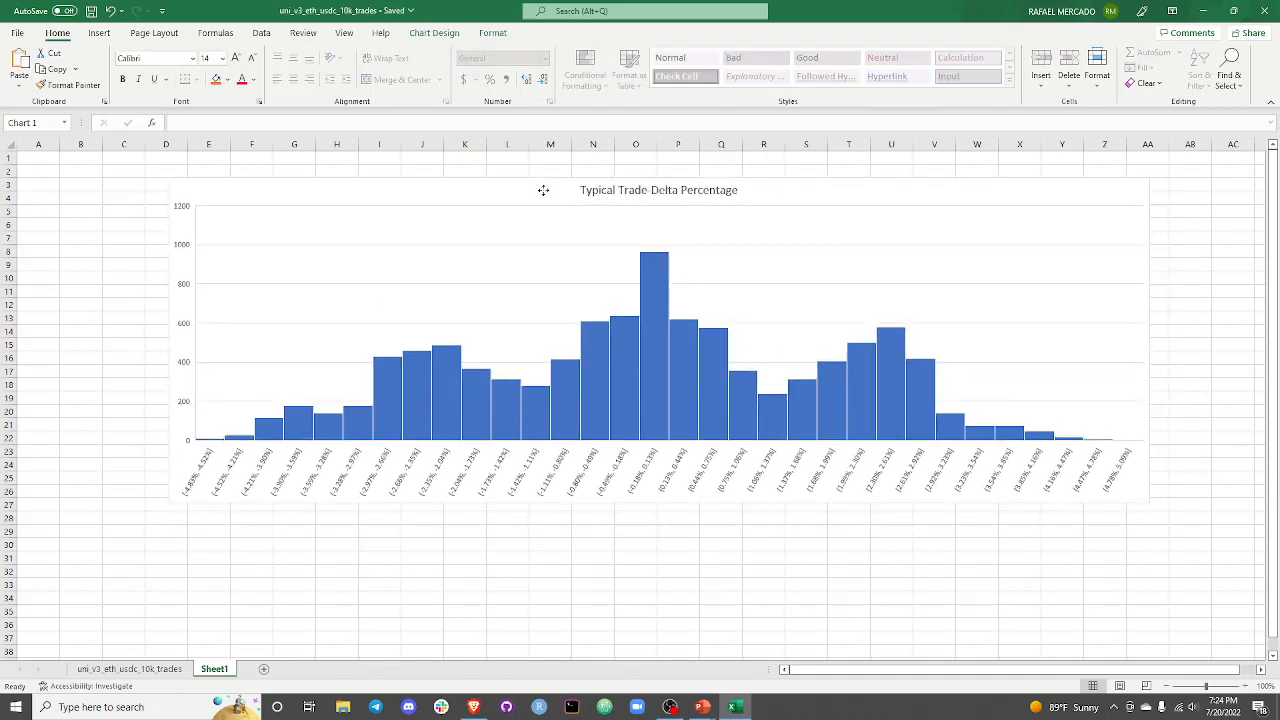
left_click(702, 561)
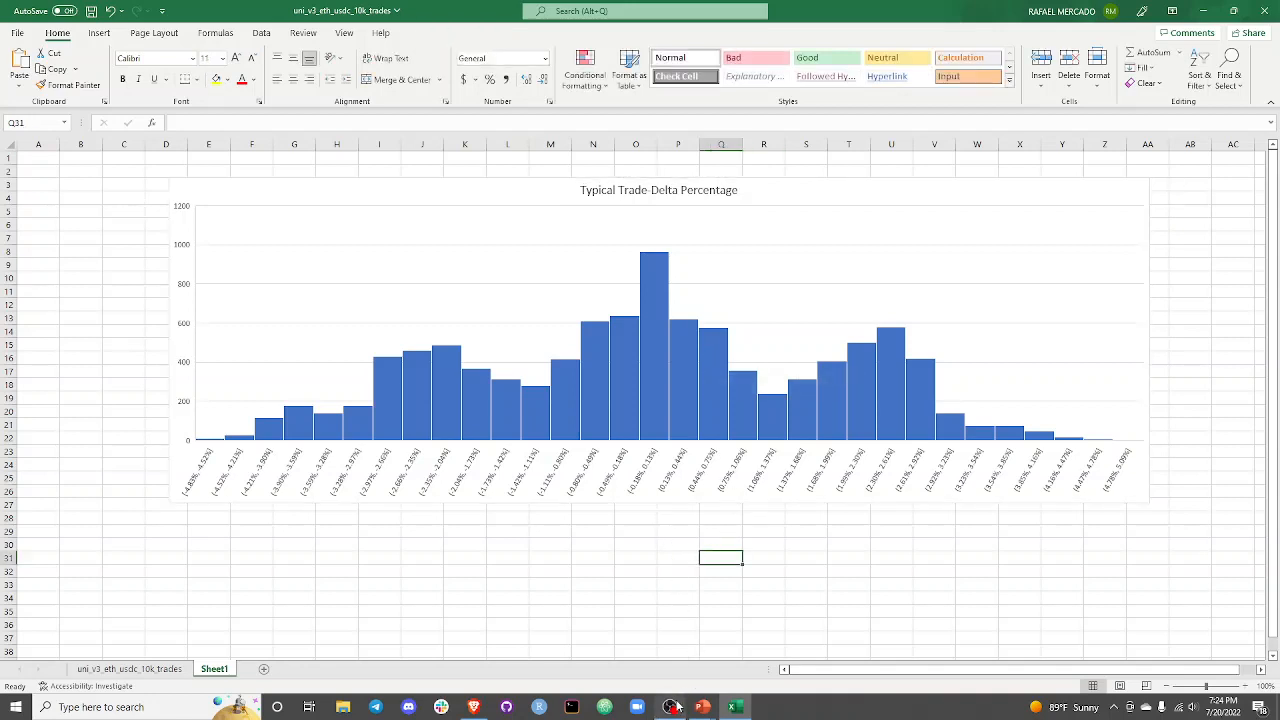
- Switch to the Brave browser, open linkedin.com in a new tab, and look through your own profile page
mouse_move(673, 709)
left_click(474, 707)
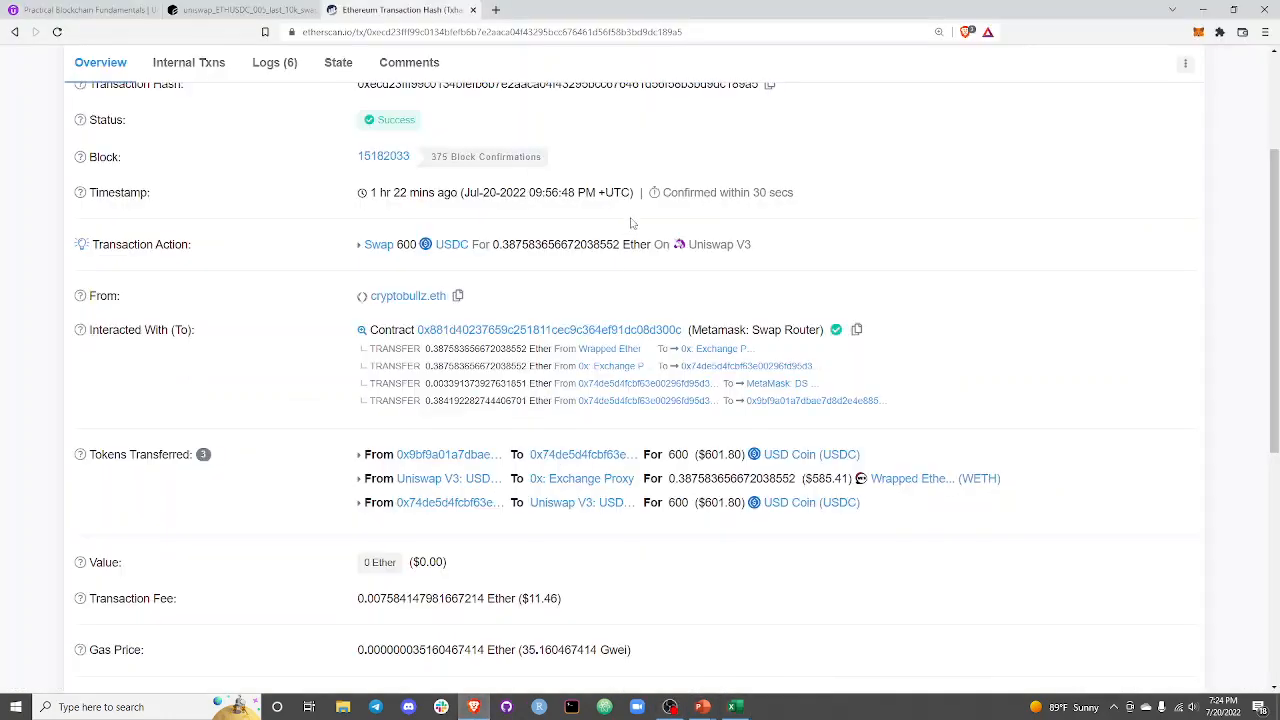
left_click(496, 12)
type("linkedin.com")
key("Return")
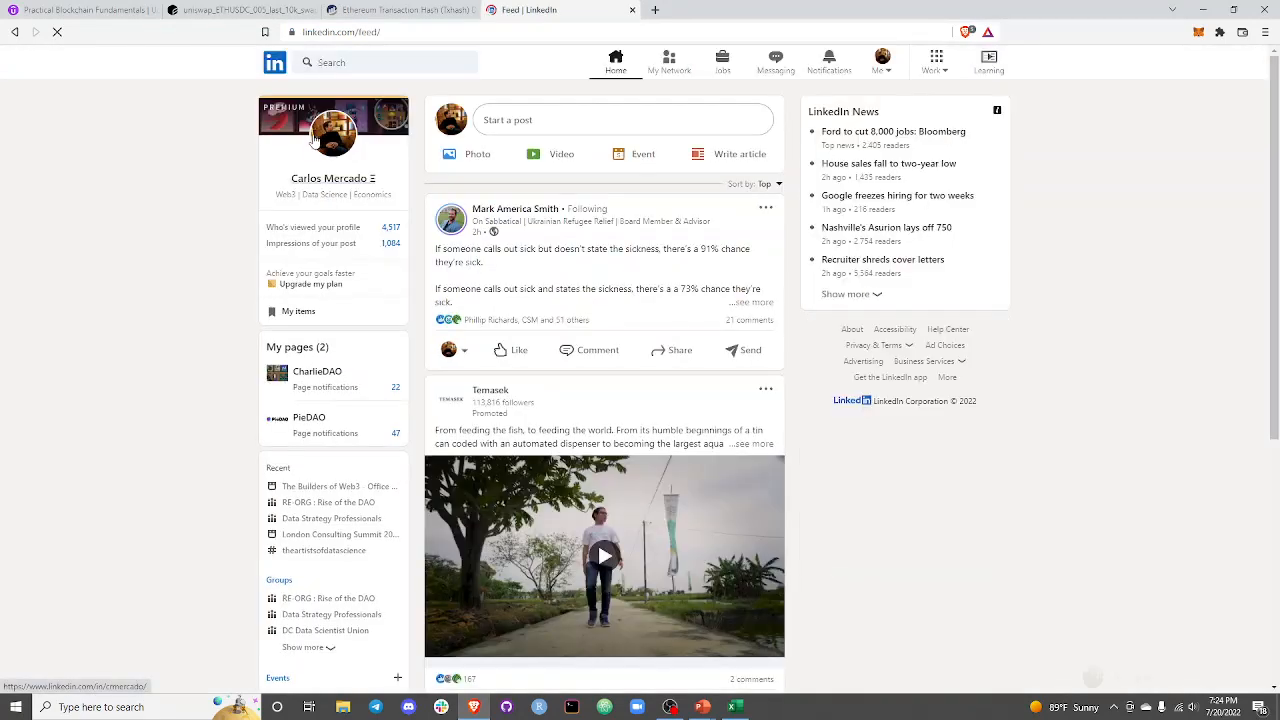
left_click(340, 150)
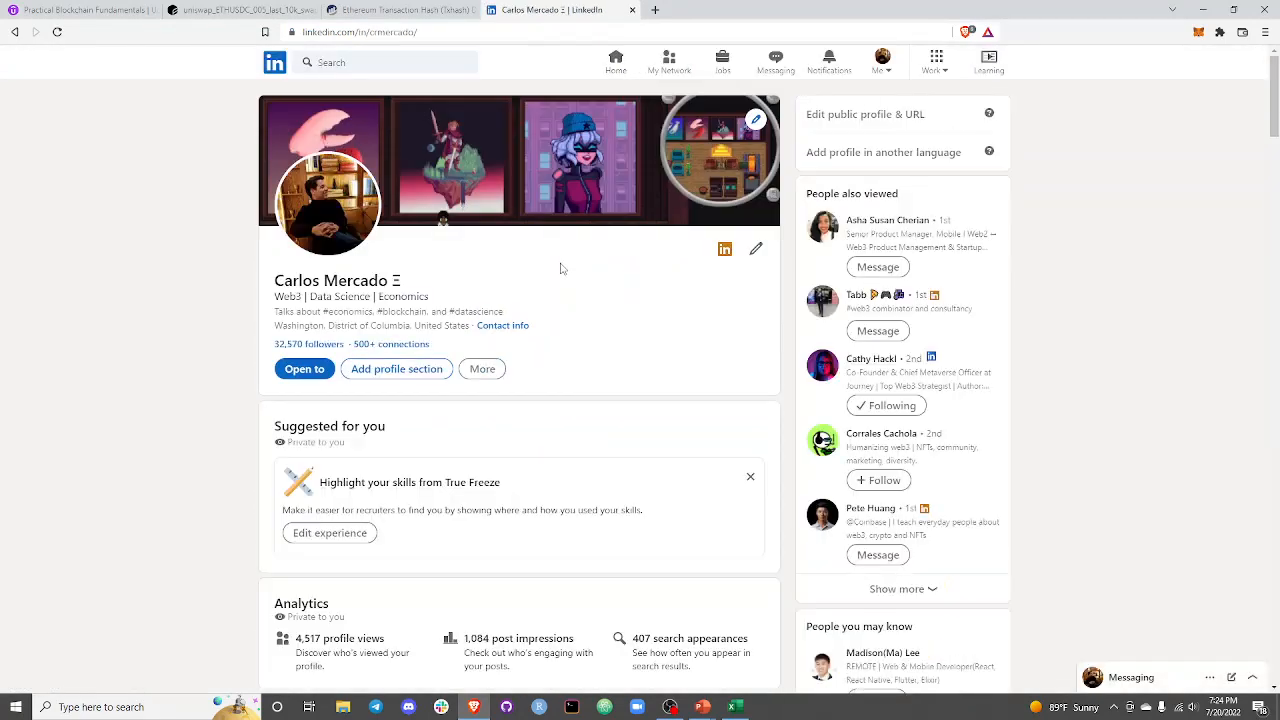
scroll(220, 300, "down", 5)
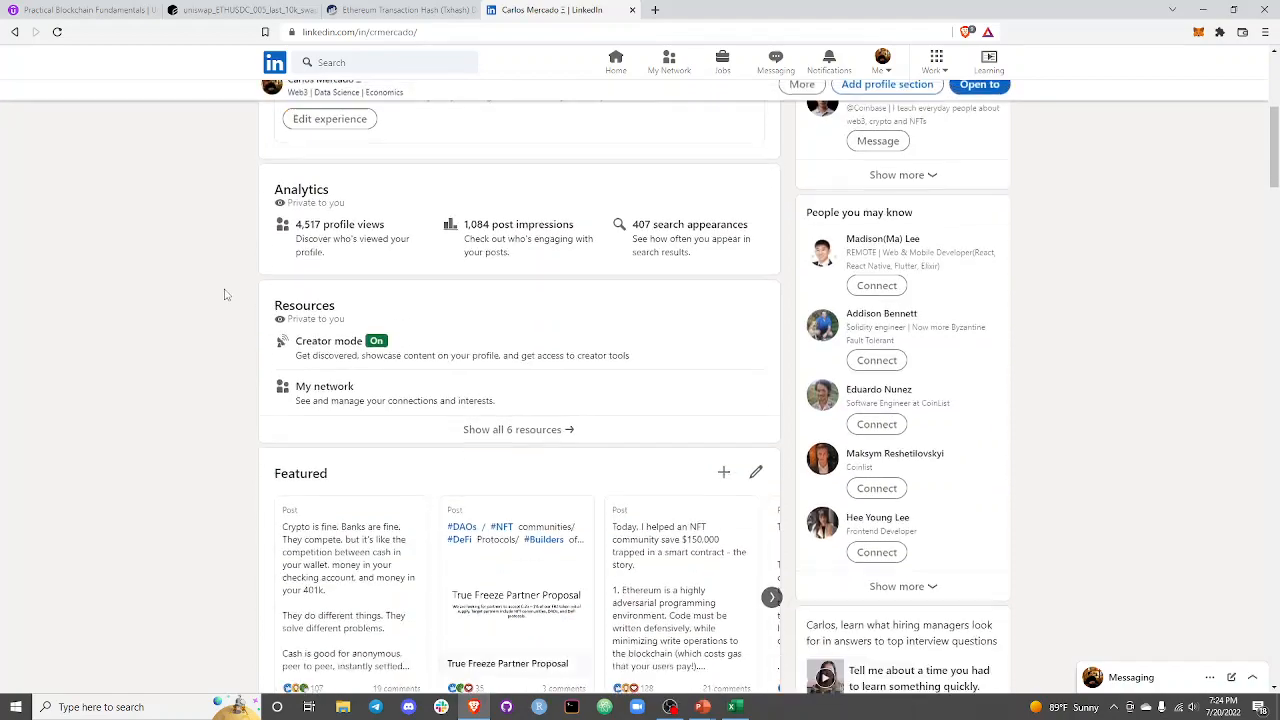
scroll(226, 290, "up", 8)
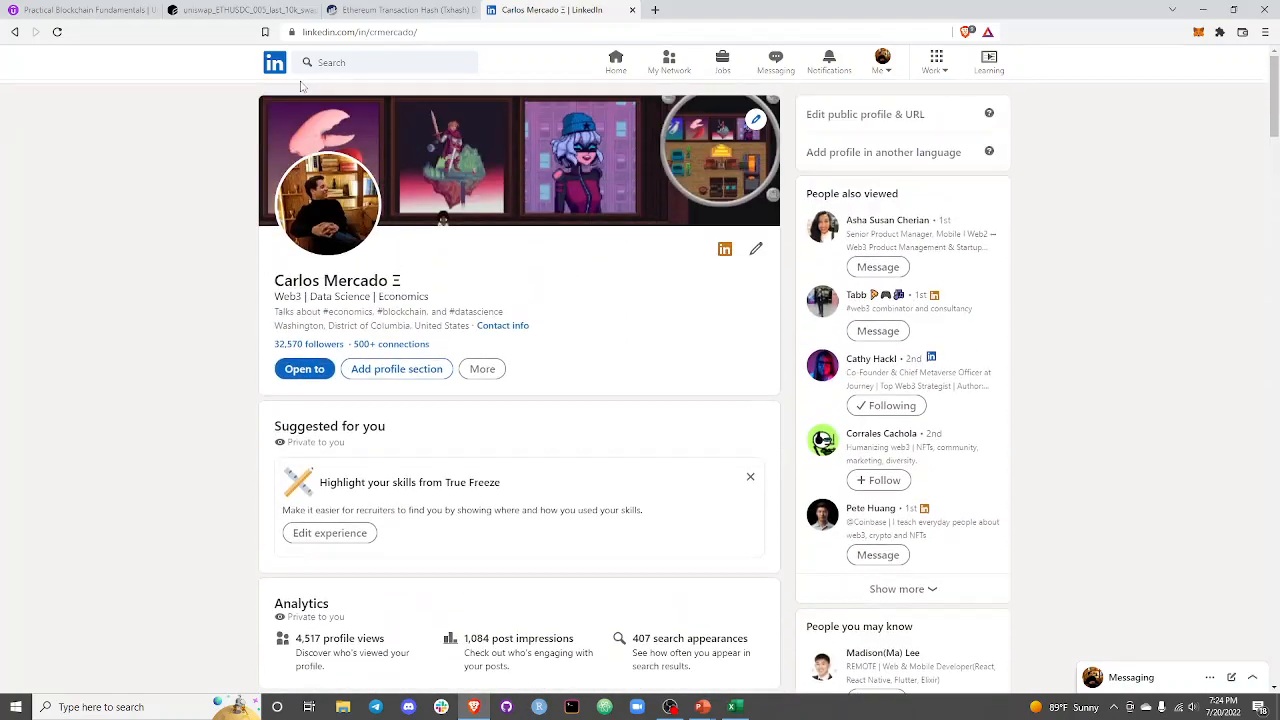